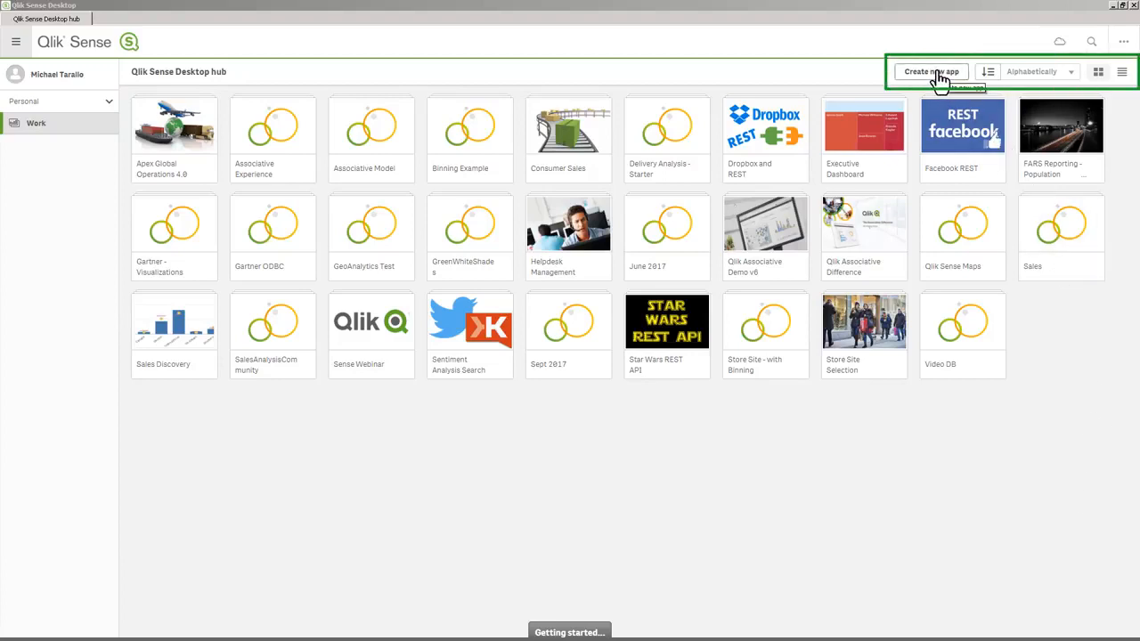
- Preview the hub's apps in list view and return to grid view
{"action": "left_click", "coordinate": [988, 71]}
{"action": "left_click", "coordinate": [988, 72]}
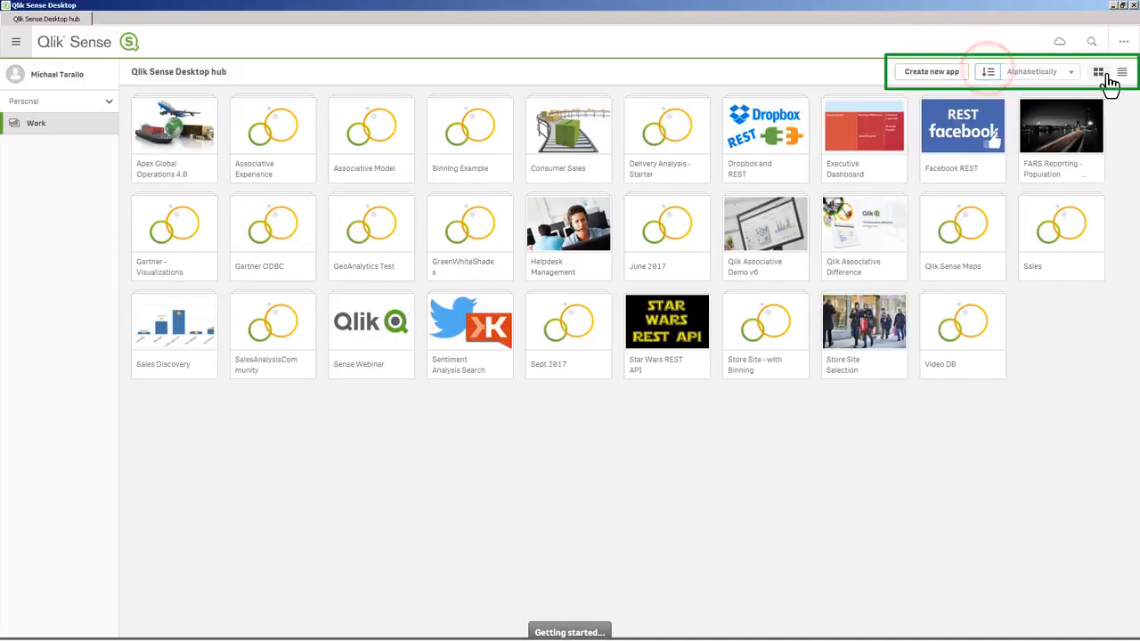
{"action": "left_click", "coordinate": [1120, 73]}
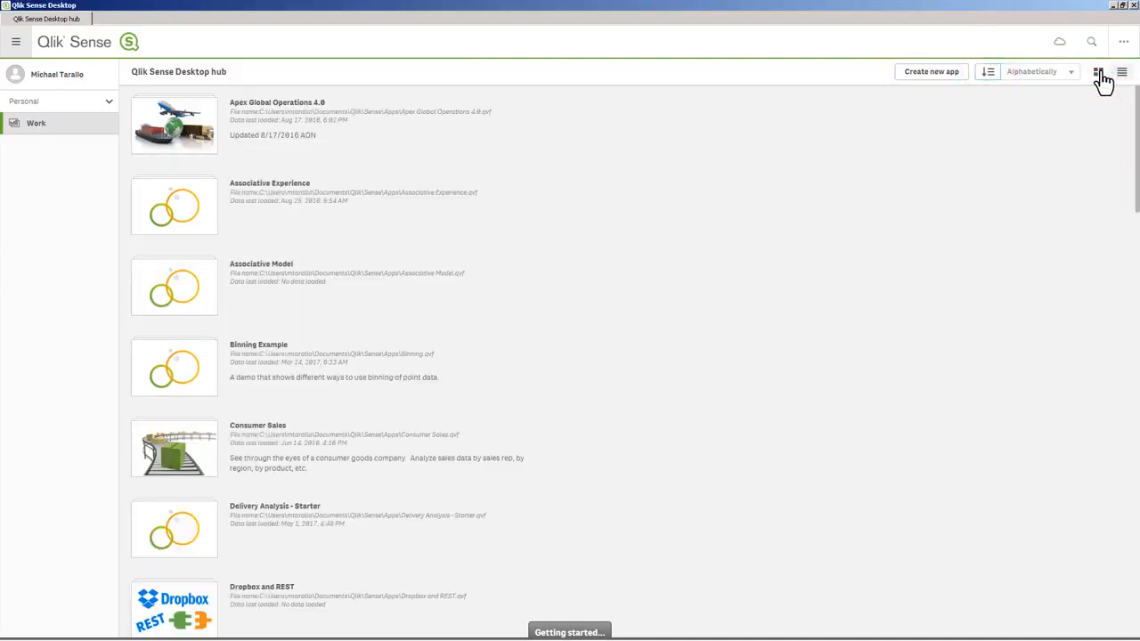
{"action": "left_click", "coordinate": [1100, 73]}
- Examine the hub's additional options, app search and collapsible navigation panel
{"action": "left_click", "coordinate": [1121, 43]}
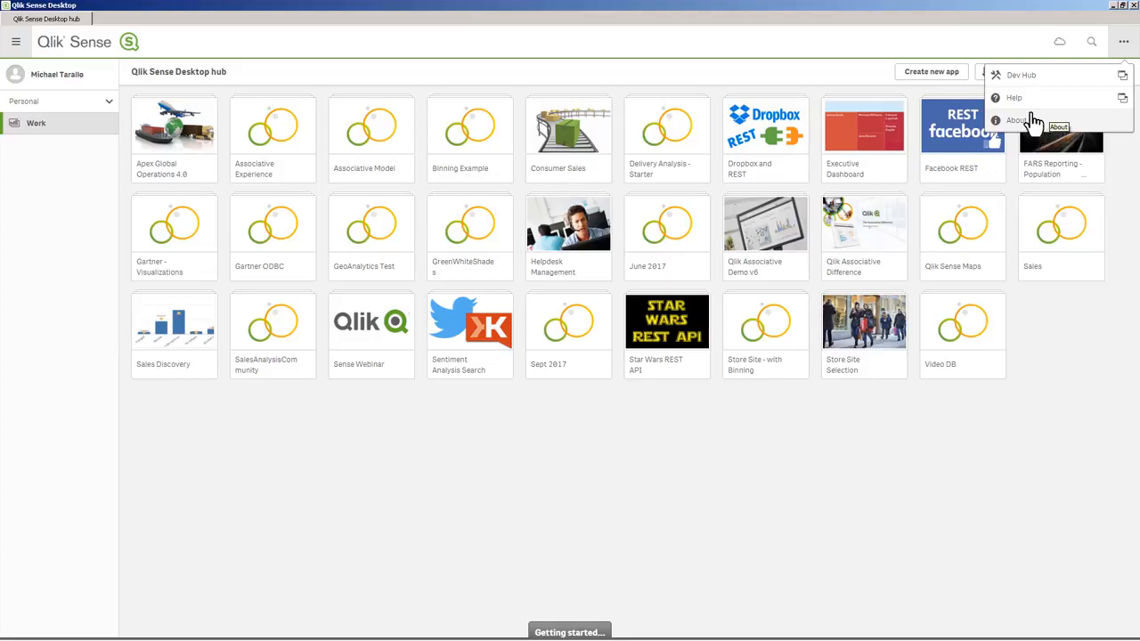
{"action": "left_click", "coordinate": [1037, 42]}
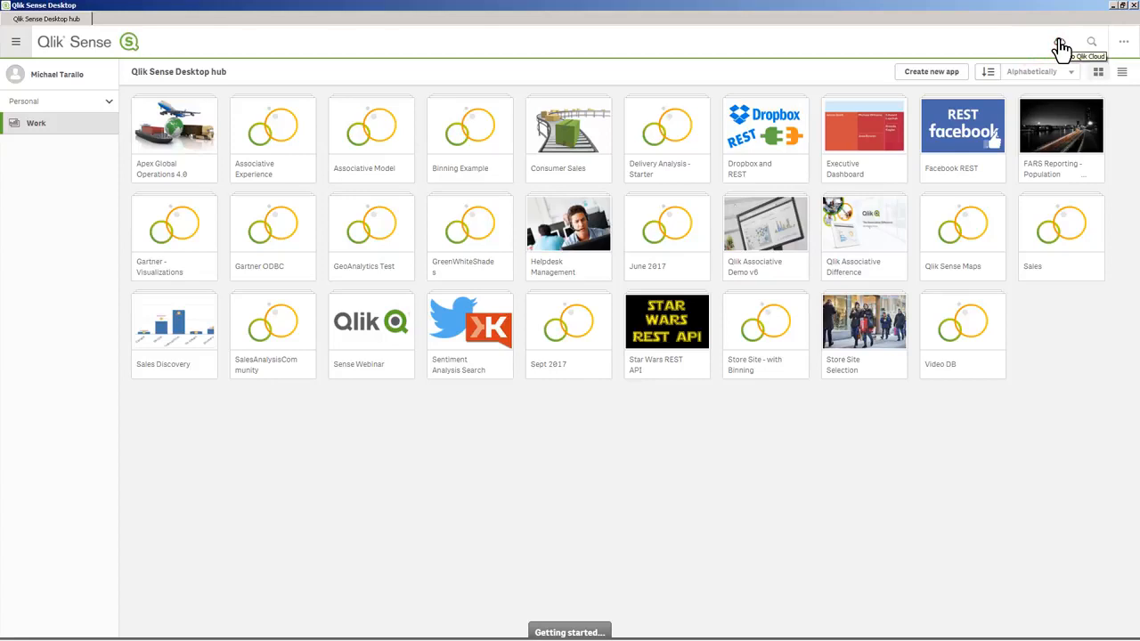
{"action": "left_click", "coordinate": [1092, 43]}
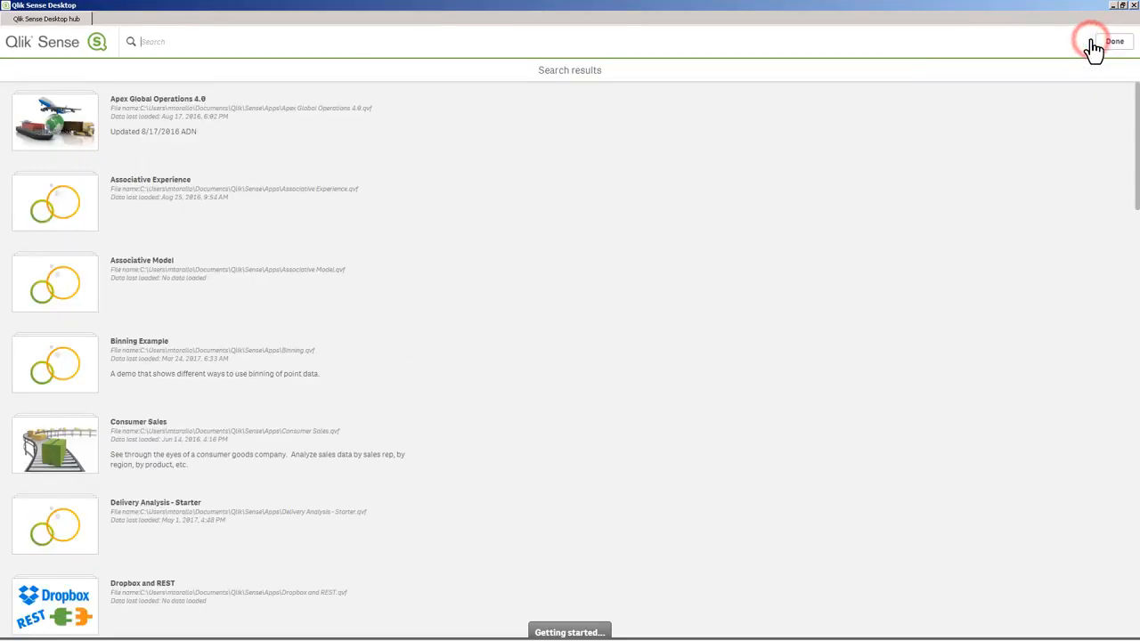
{"action": "left_click", "coordinate": [1110, 44]}
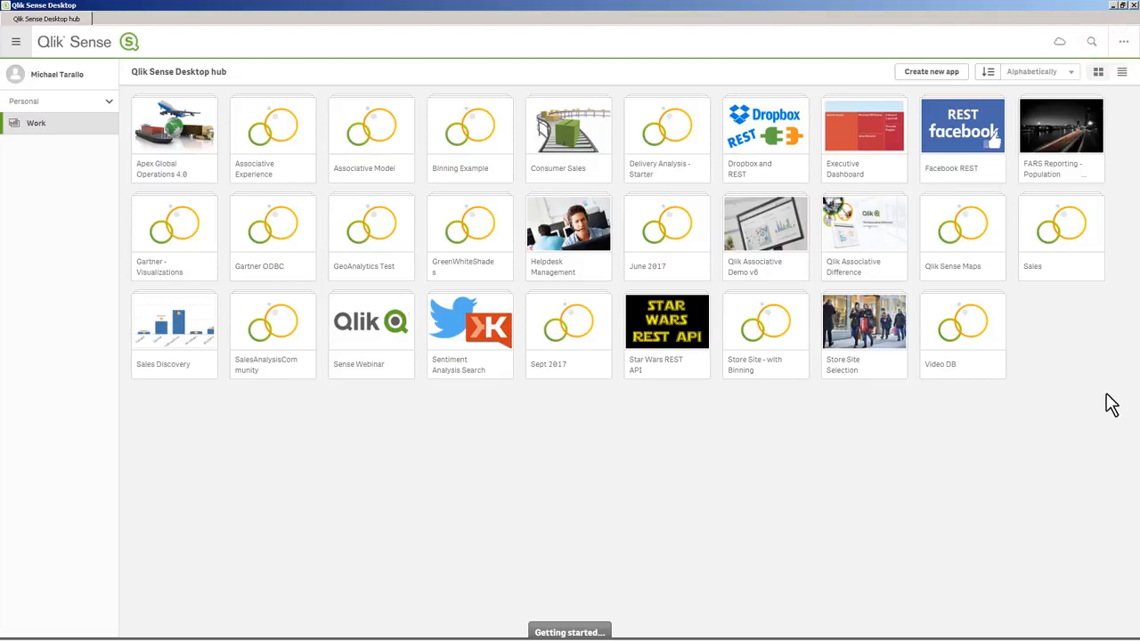
{"action": "left_click", "coordinate": [16, 41]}
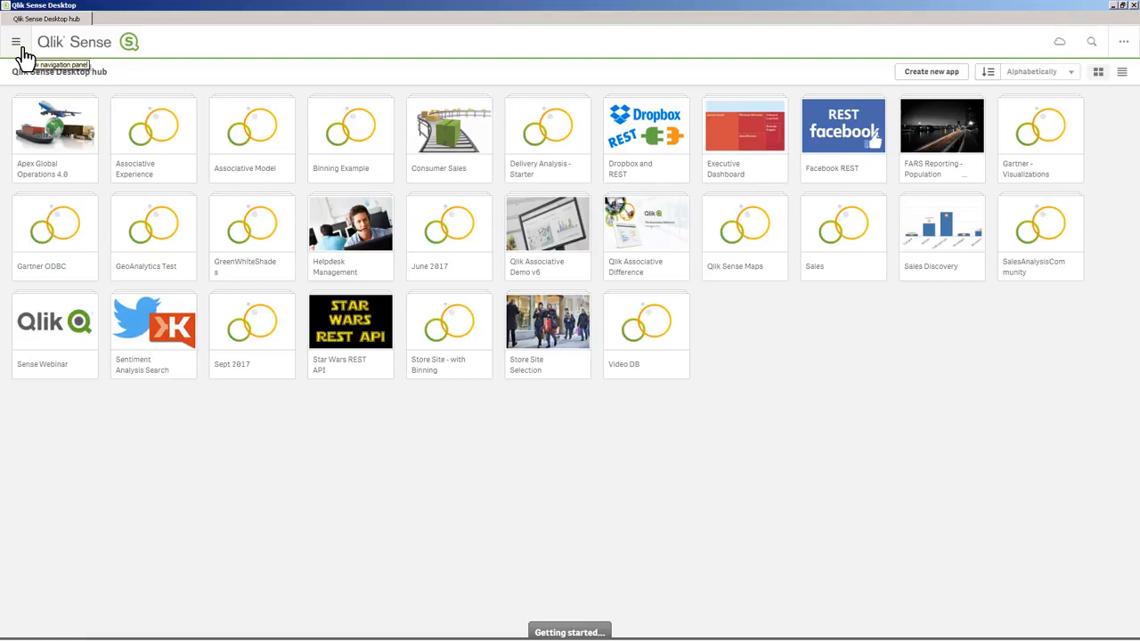
{"action": "left_click", "coordinate": [16, 42]}
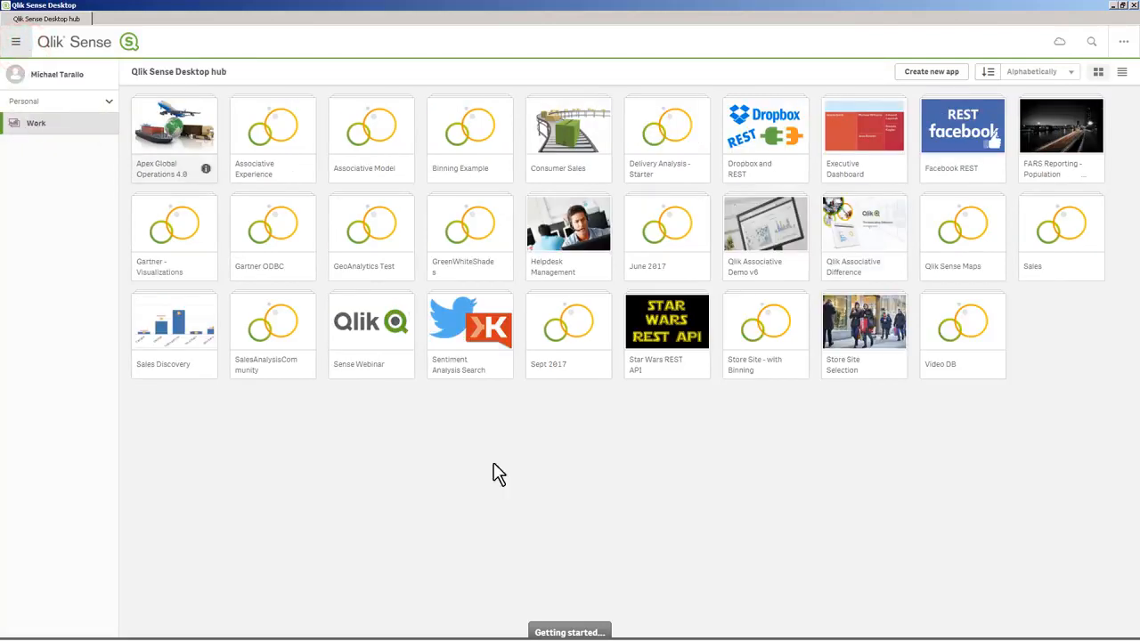
- Create a new app named "Sales Analysis 2017" and open it
{"action": "left_click", "coordinate": [942, 74]}
{"action": "type", "text": "S"}
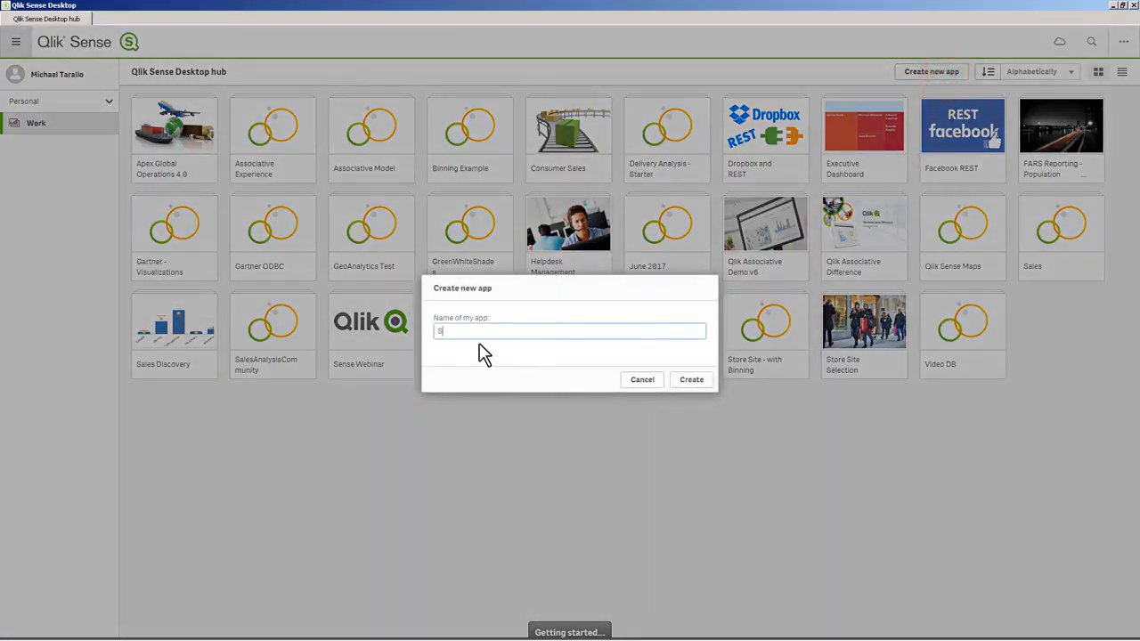
{"action": "type", "text": "ales Analy"}
{"action": "key", "text": "BackSpace"}
{"action": "type", "text": "lysis"}
{"action": "key", "text": "BackSpace"}
{"action": "key", "text": "BackSpace"}
{"action": "key", "text": "BackSpace"}
{"action": "key", "text": "BackSpace"}
{"action": "key", "text": "BackSpace"}
{"action": "type", "text": "ysis 2017"}
{"action": "left_click", "coordinate": [692, 379]}
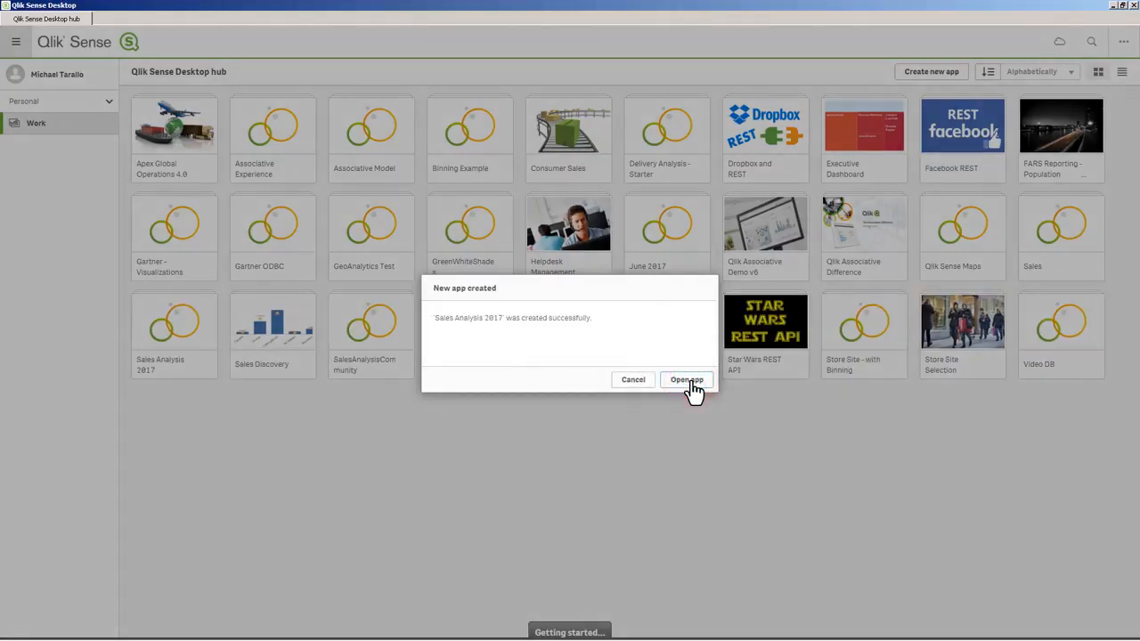
{"action": "left_click", "coordinate": [691, 380]}
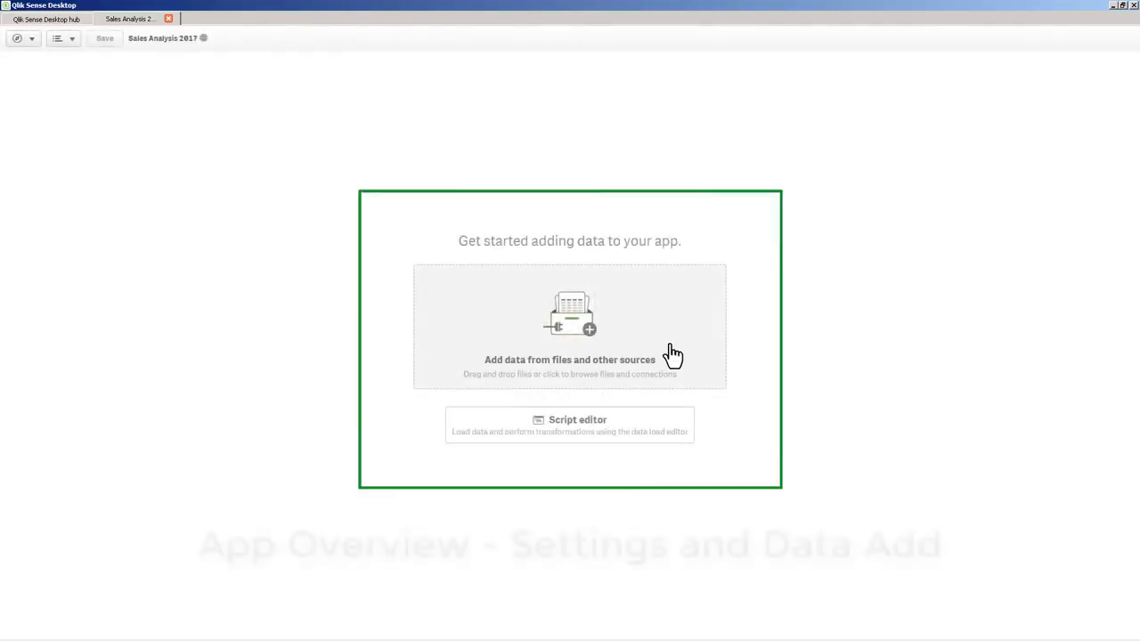
- Show the app's editable details and browse the default media library for thumbnail images, leaving without a selection
{"action": "left_click", "coordinate": [203, 39]}
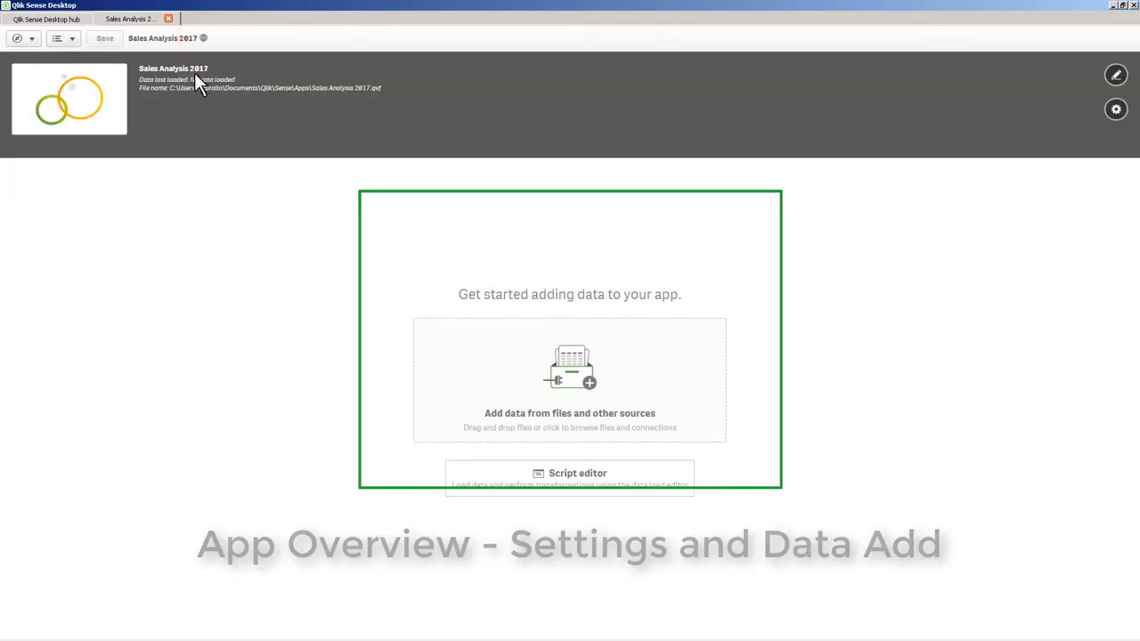
{"action": "left_click", "coordinate": [1117, 75]}
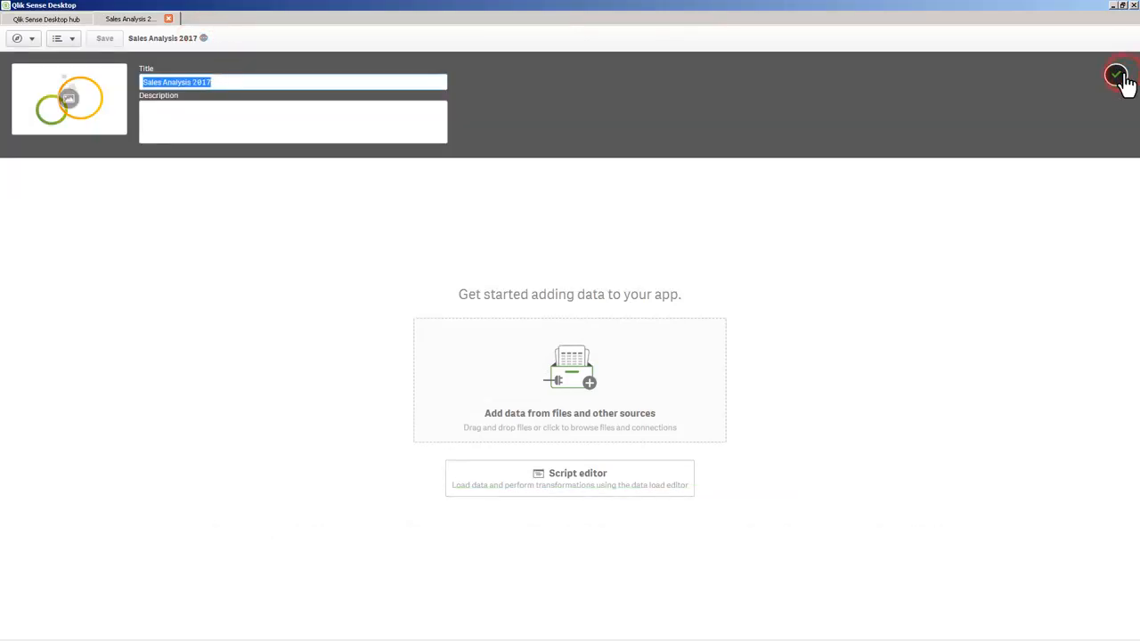
{"action": "left_click", "coordinate": [71, 100]}
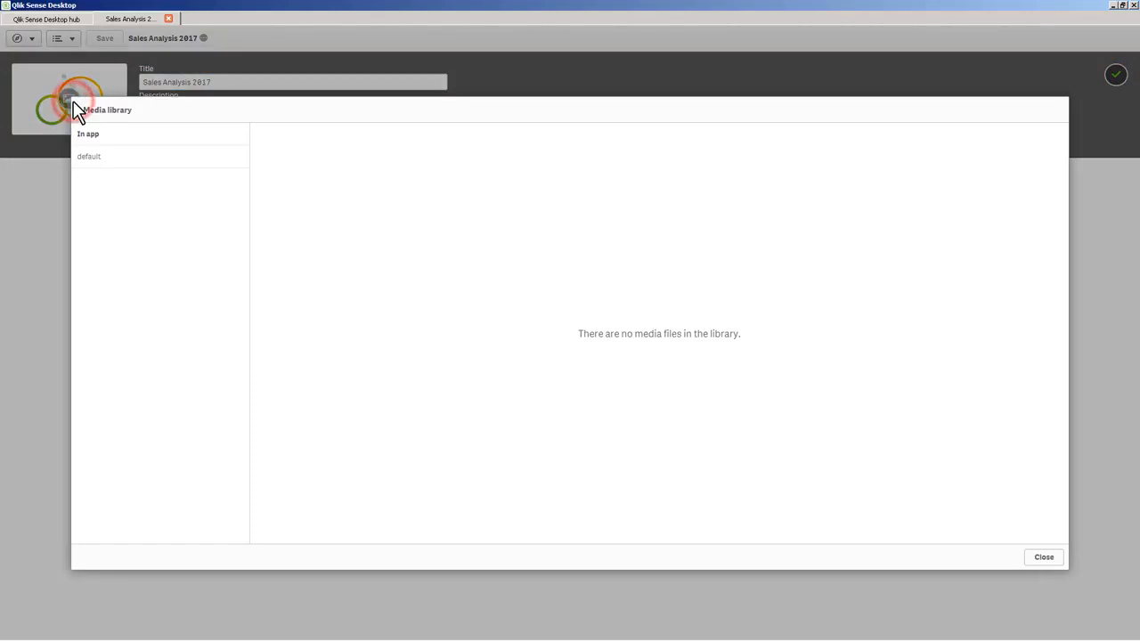
{"action": "left_click", "coordinate": [100, 158]}
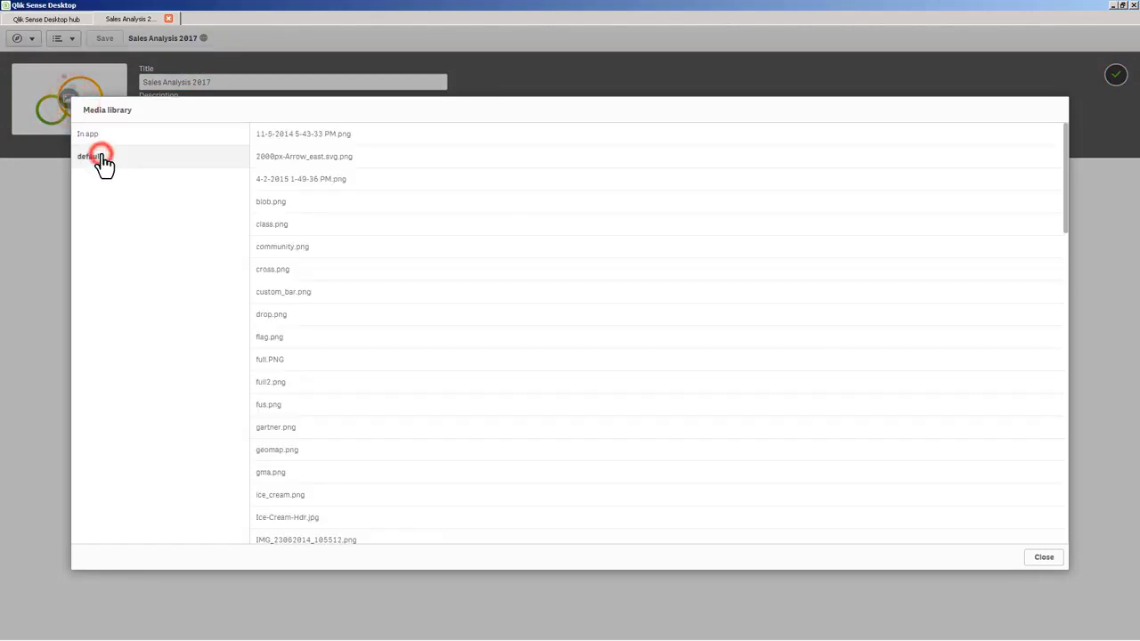
{"action": "left_click", "coordinate": [1042, 557]}
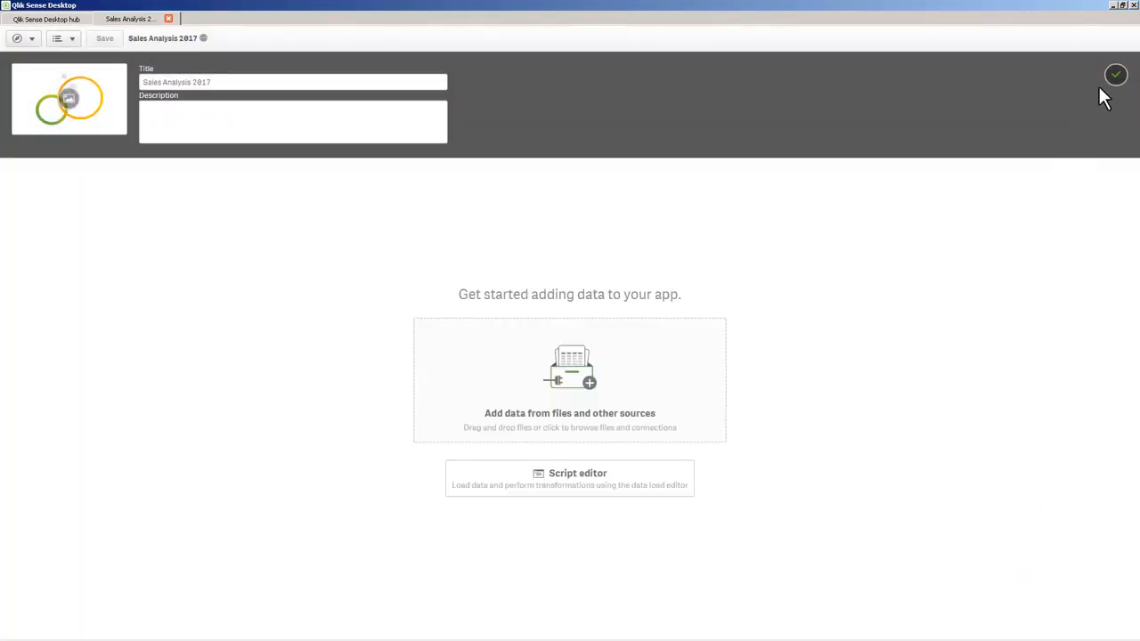
{"action": "left_click", "coordinate": [1116, 77]}
- Review the app's appearance and sheet title styling options, and close the app information area
{"action": "left_click", "coordinate": [1120, 113]}
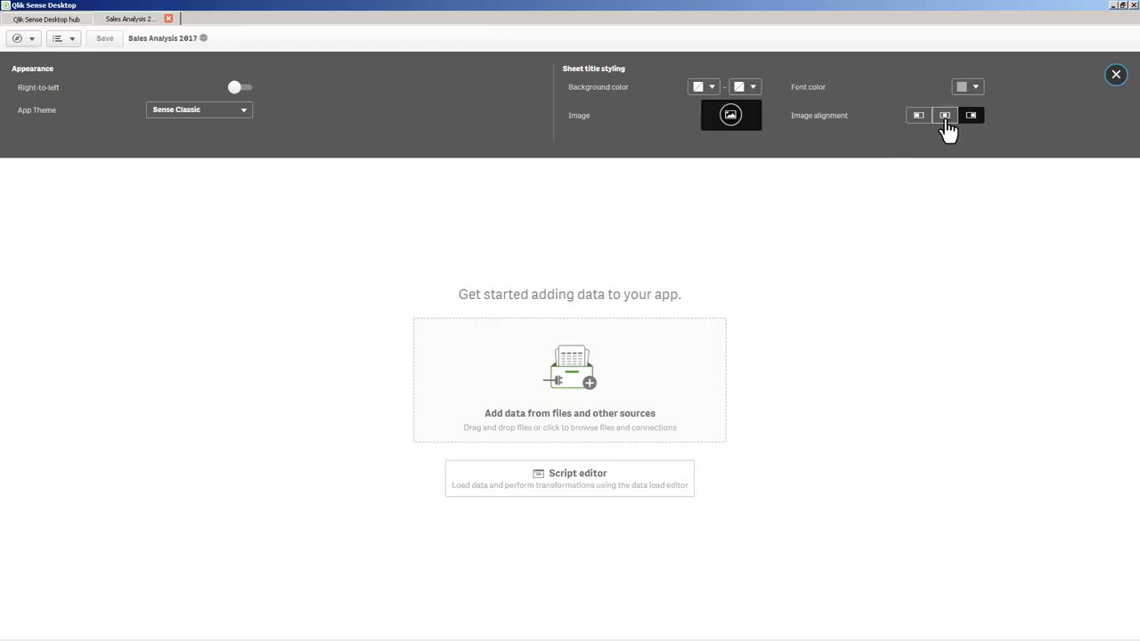
{"action": "left_click", "coordinate": [1115, 77]}
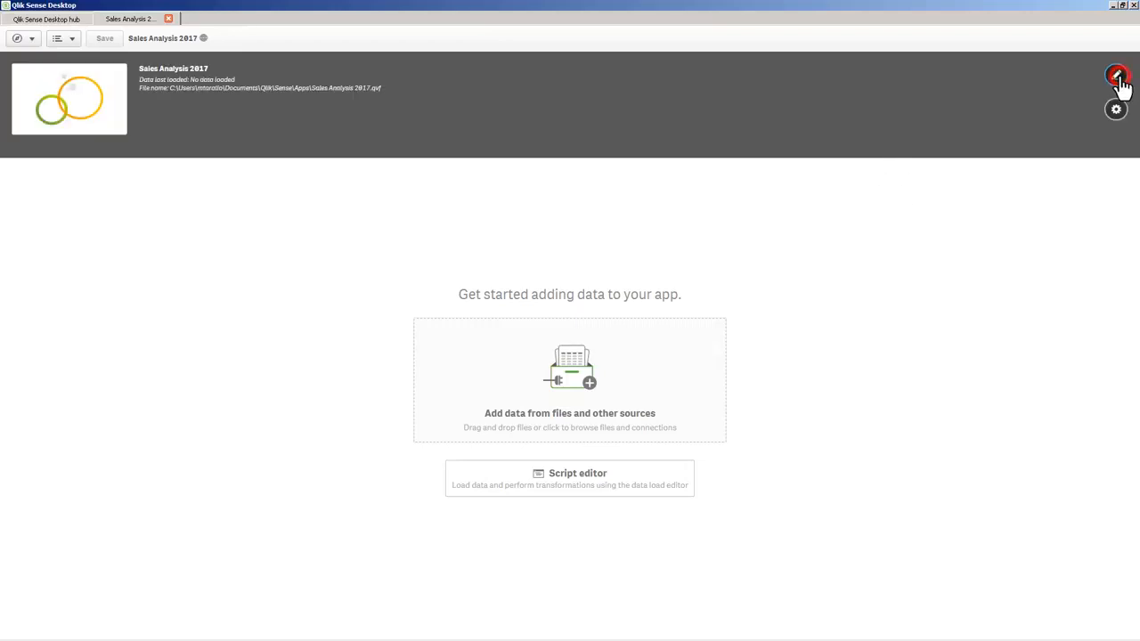
{"action": "left_click", "coordinate": [202, 39]}
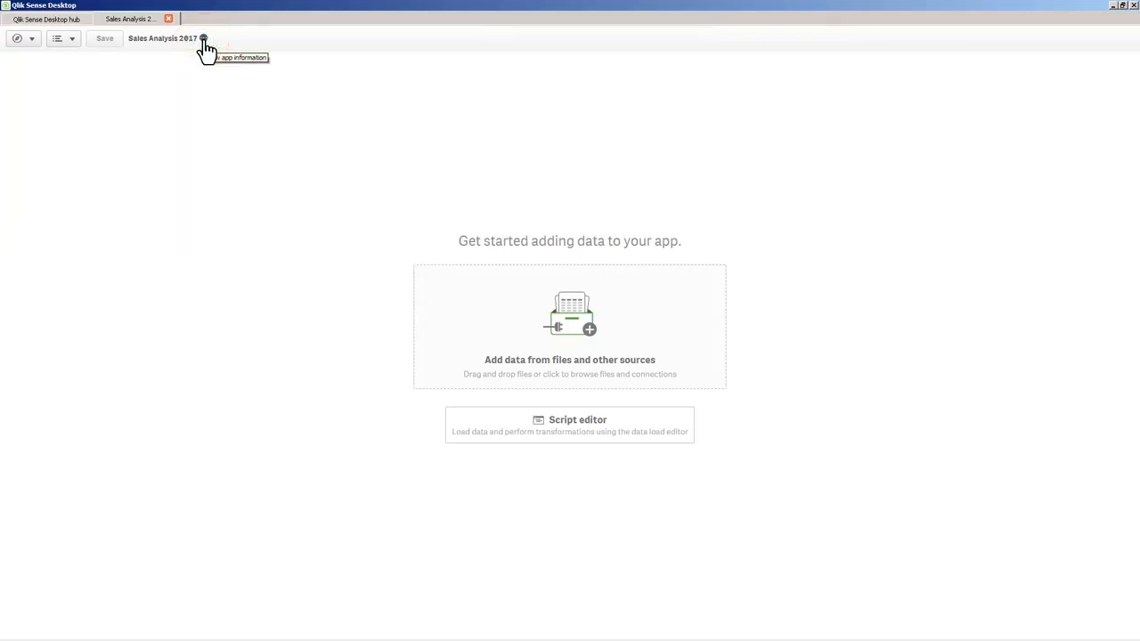
- Look over the app's navigation destinations and its add data, help and about options
{"action": "left_click", "coordinate": [33, 39]}
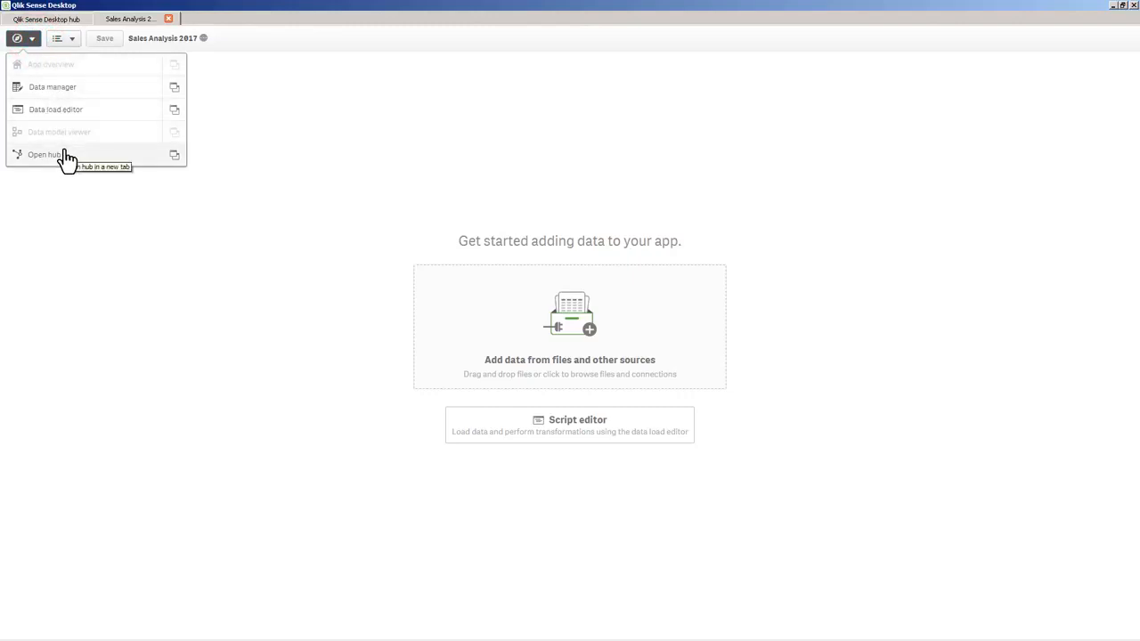
{"action": "left_click", "coordinate": [64, 39]}
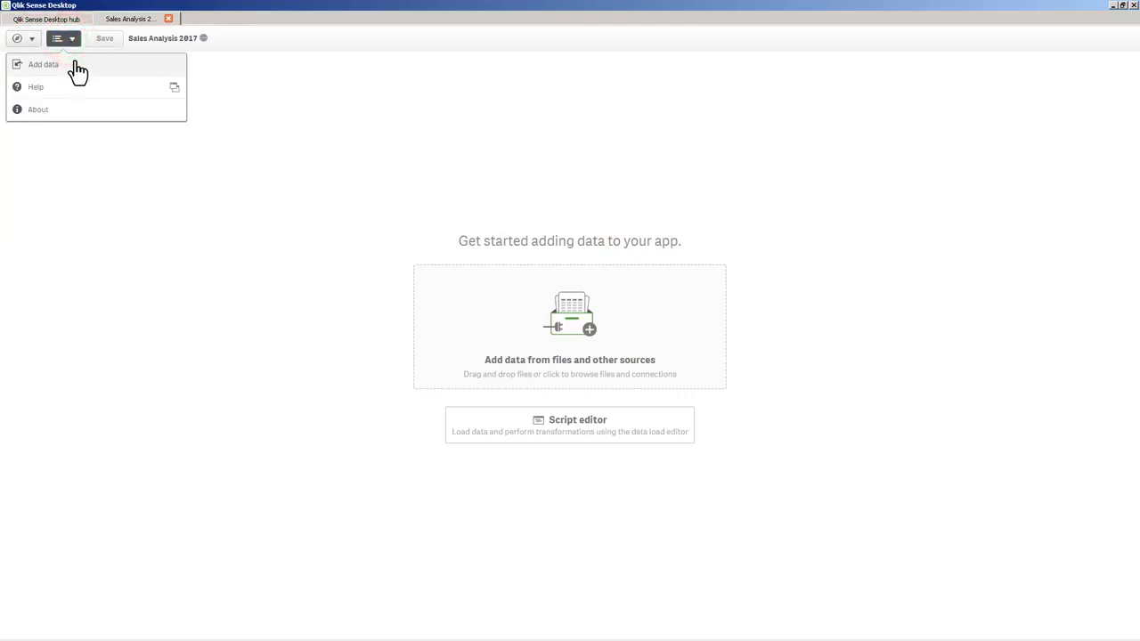
{"action": "left_click", "coordinate": [165, 350]}
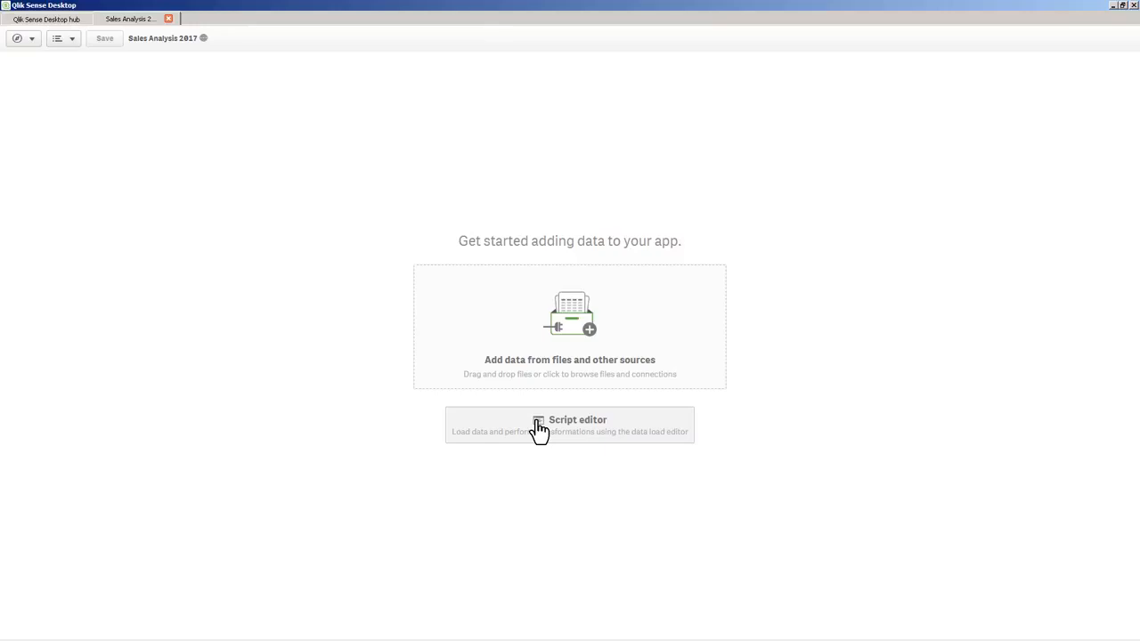
- Add the Customers and Products tables from smart_customer.xlsx to the app with all their fields
{"action": "left_click", "coordinate": [571, 363]}
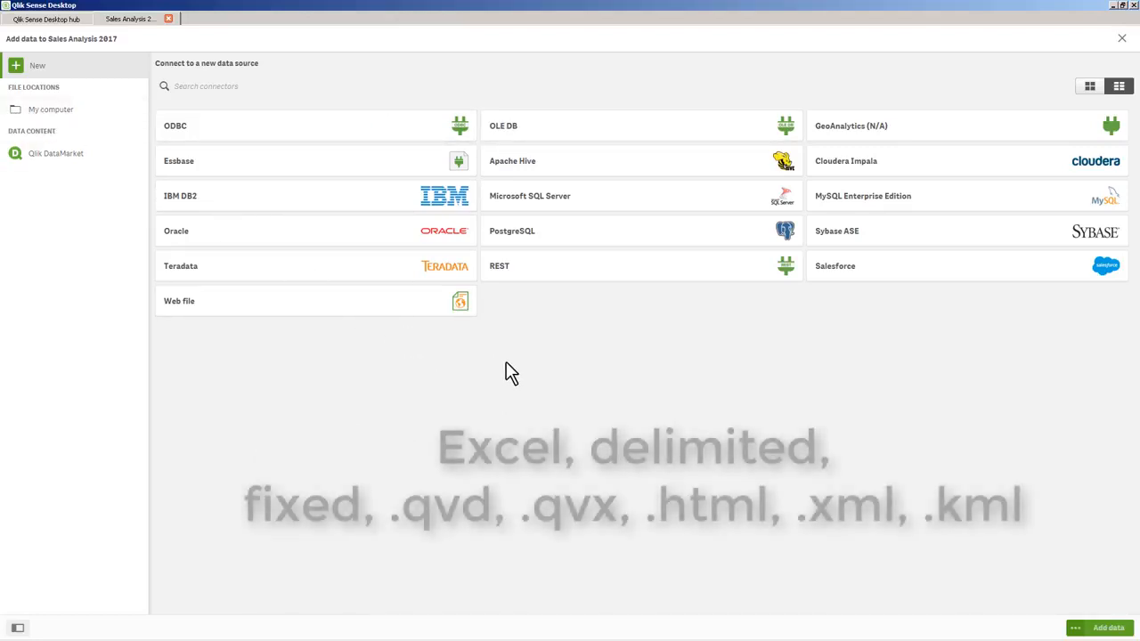
{"action": "key", "text": "alt+Tab"}
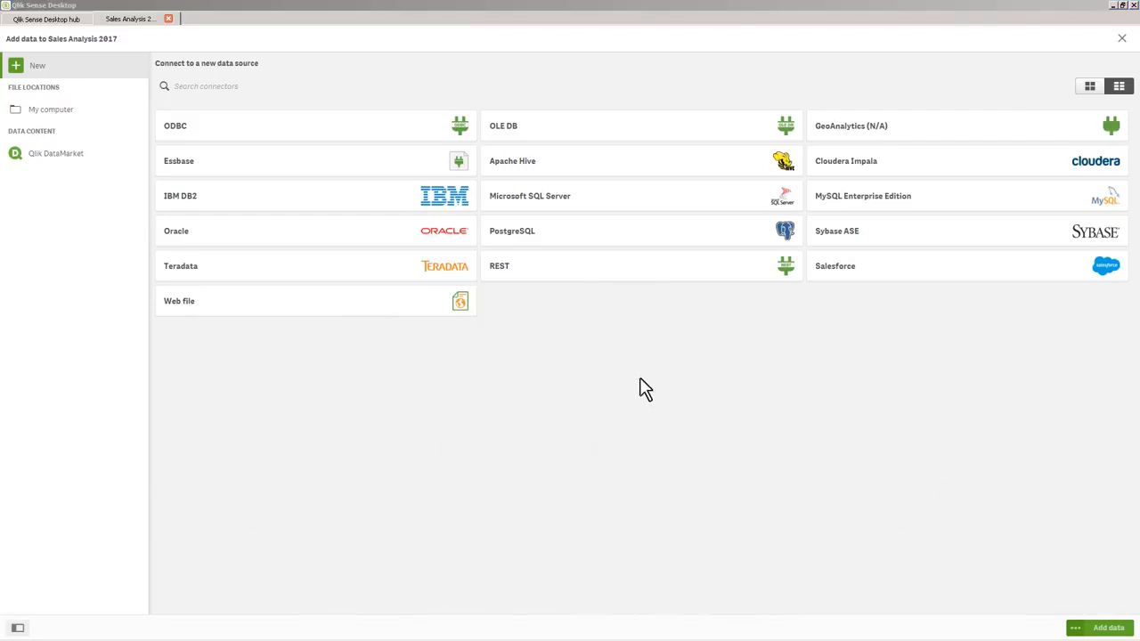
{"action": "left_click_drag", "start_coordinate": [943, 478], "coordinate": [647, 392]}
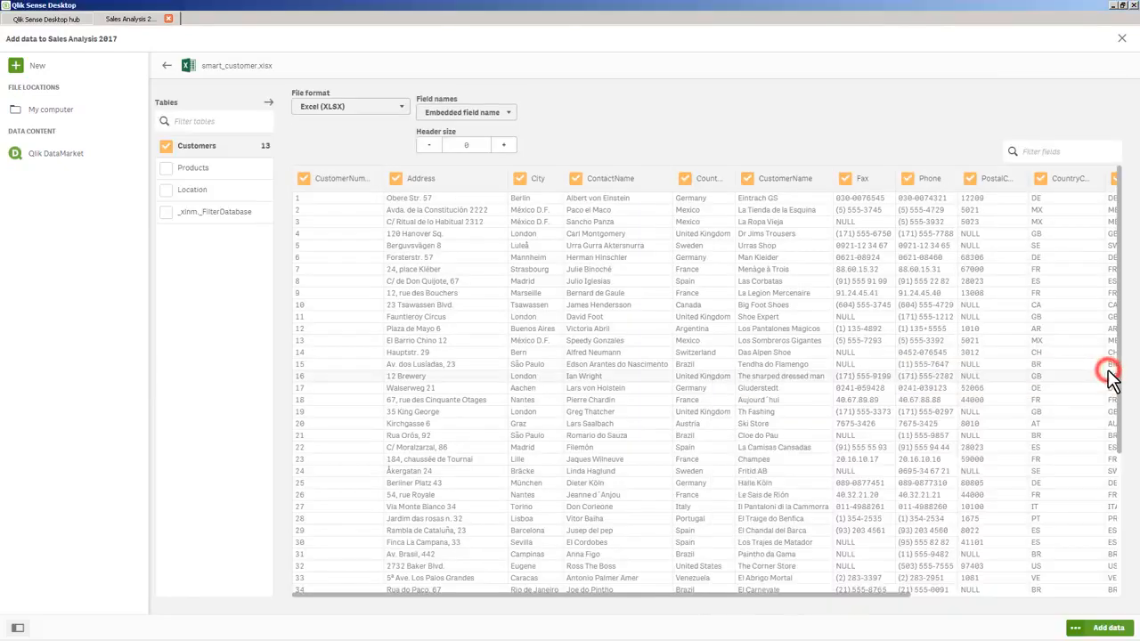
{"action": "left_click", "coordinate": [1108, 370]}
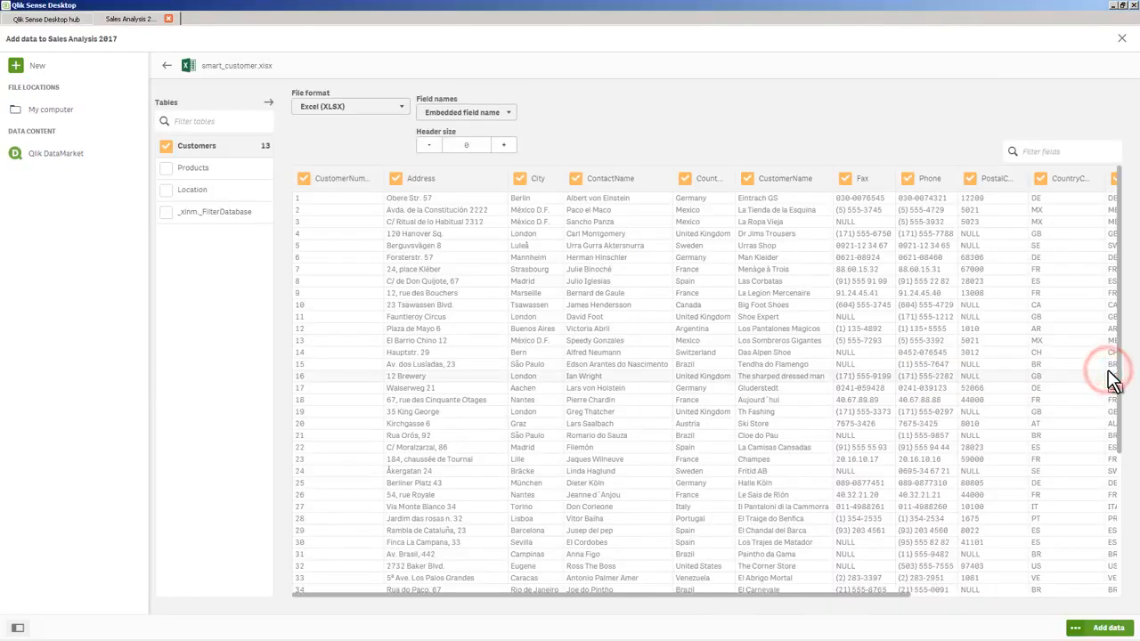
{"action": "left_click", "coordinate": [168, 170]}
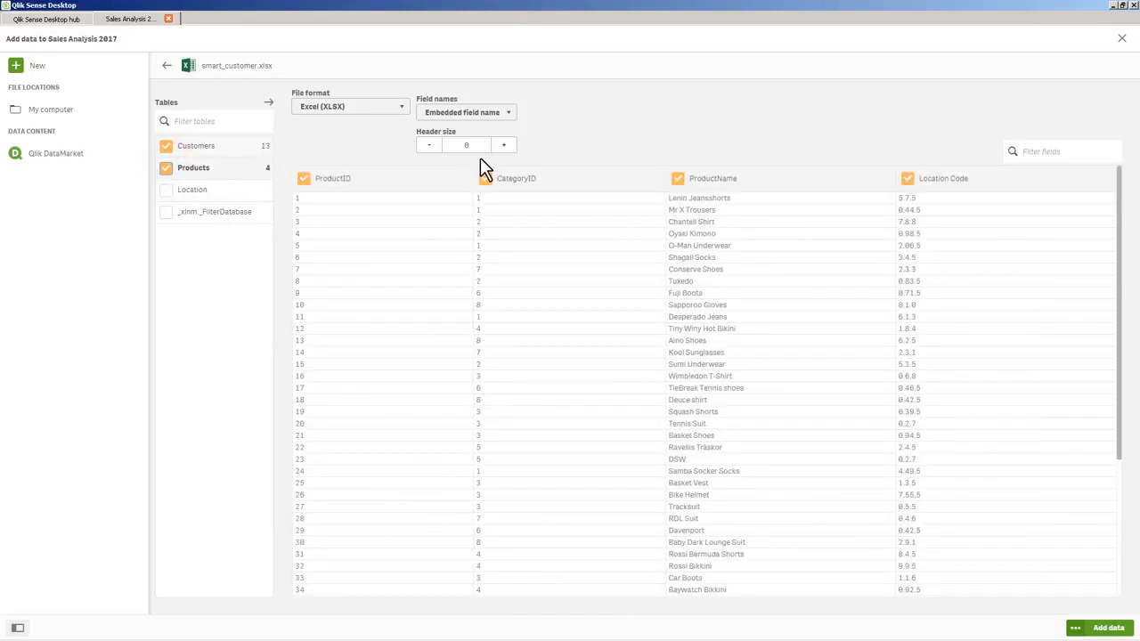
{"action": "left_click", "coordinate": [1109, 629]}
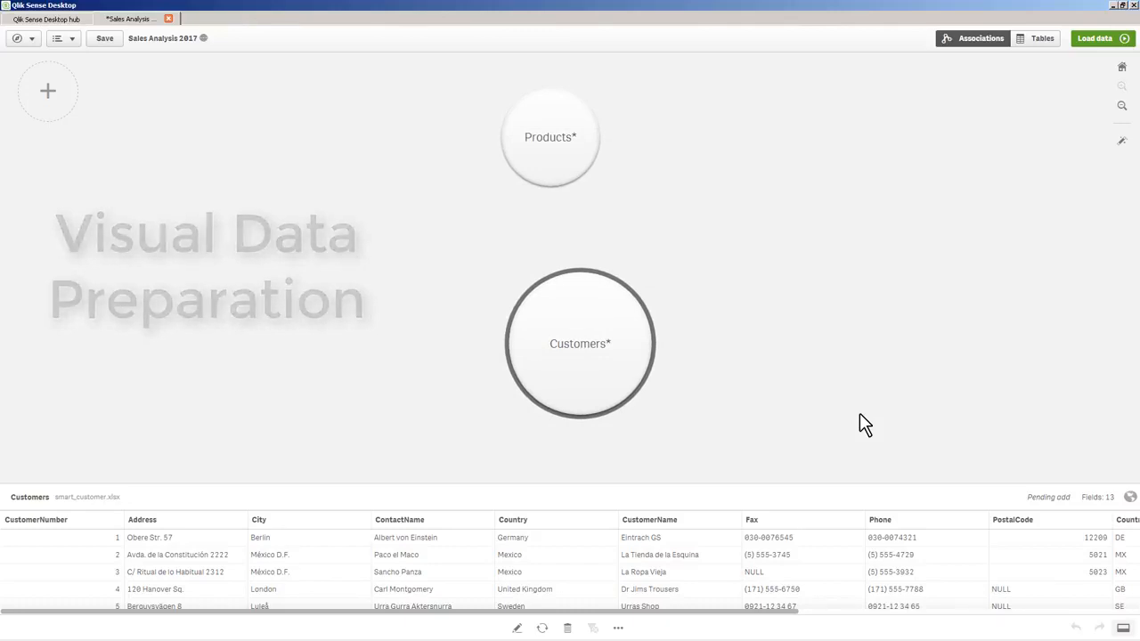
- Try associating the Products table with the Customers table, and separate the two tables again
{"action": "left_click", "coordinate": [545, 148]}
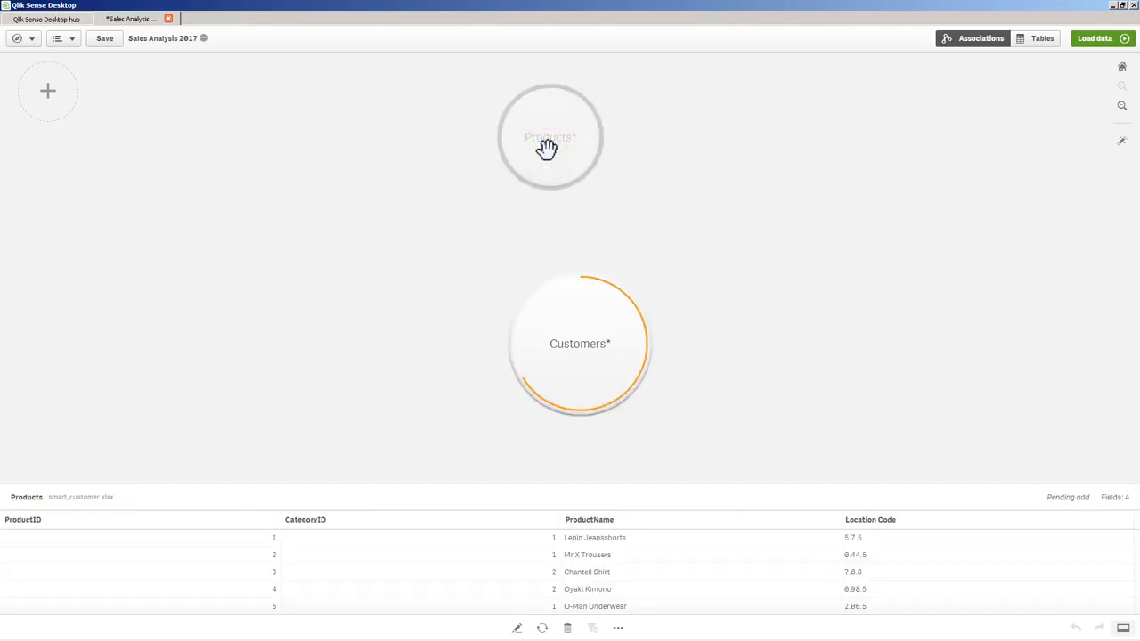
{"action": "left_click_drag", "start_coordinate": [546, 148], "coordinate": [555, 265]}
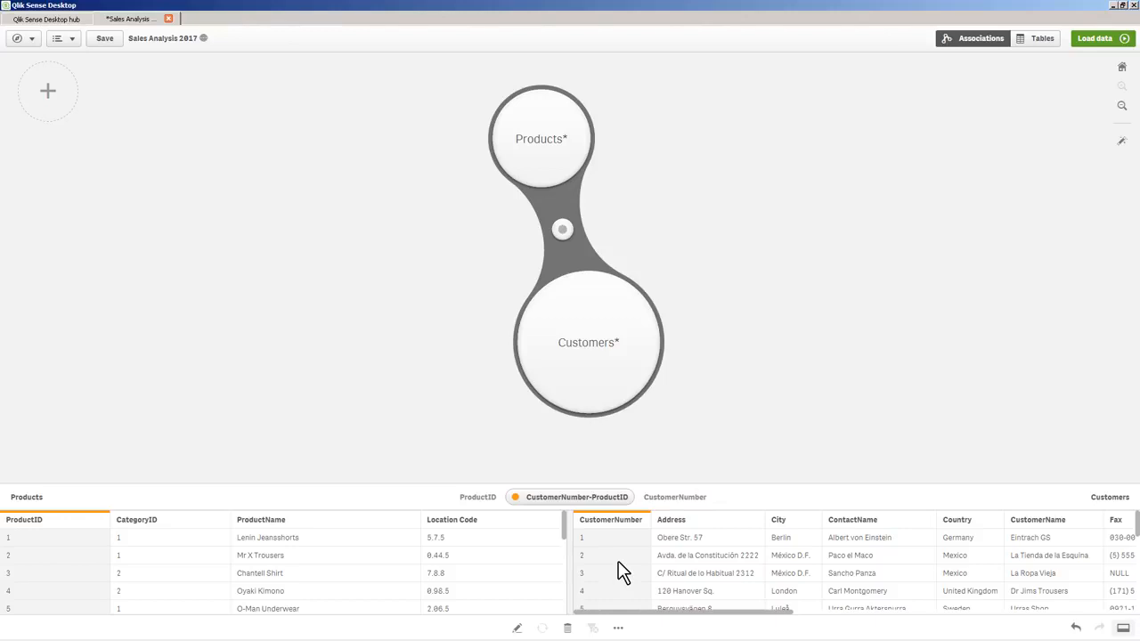
{"action": "left_click_drag", "start_coordinate": [536, 158], "coordinate": [715, 285]}
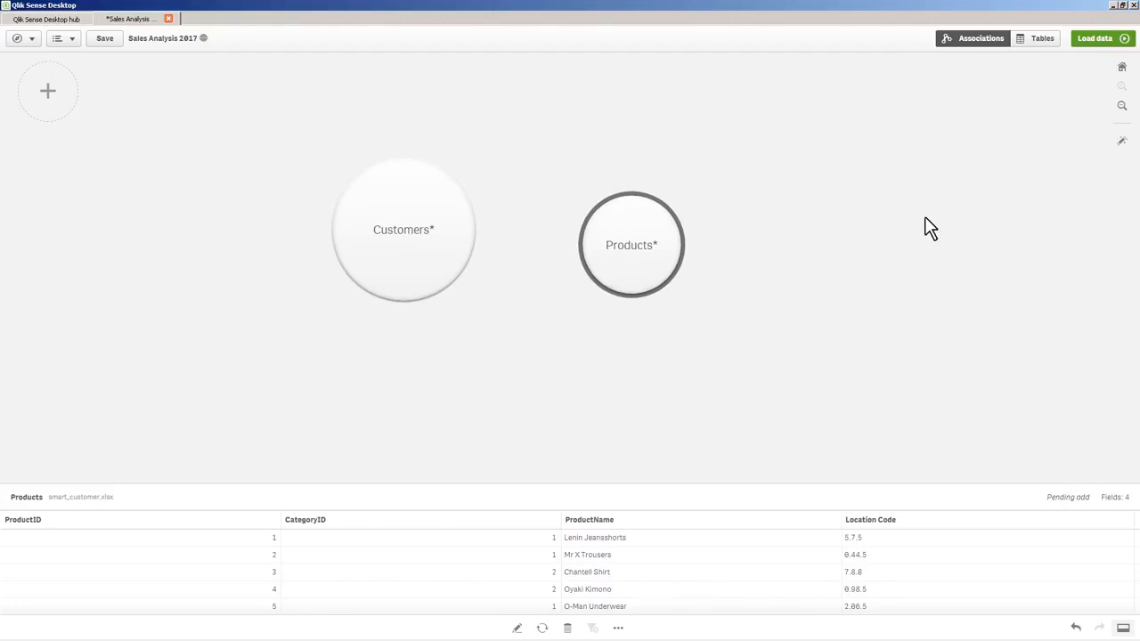
{"action": "left_click_drag", "start_coordinate": [642, 246], "coordinate": [641, 247]}
- Add the categories table from categories.xlsx in the computer's sample folder to the app
{"action": "left_click", "coordinate": [37, 112]}
{"action": "left_click", "coordinate": [38, 110]}
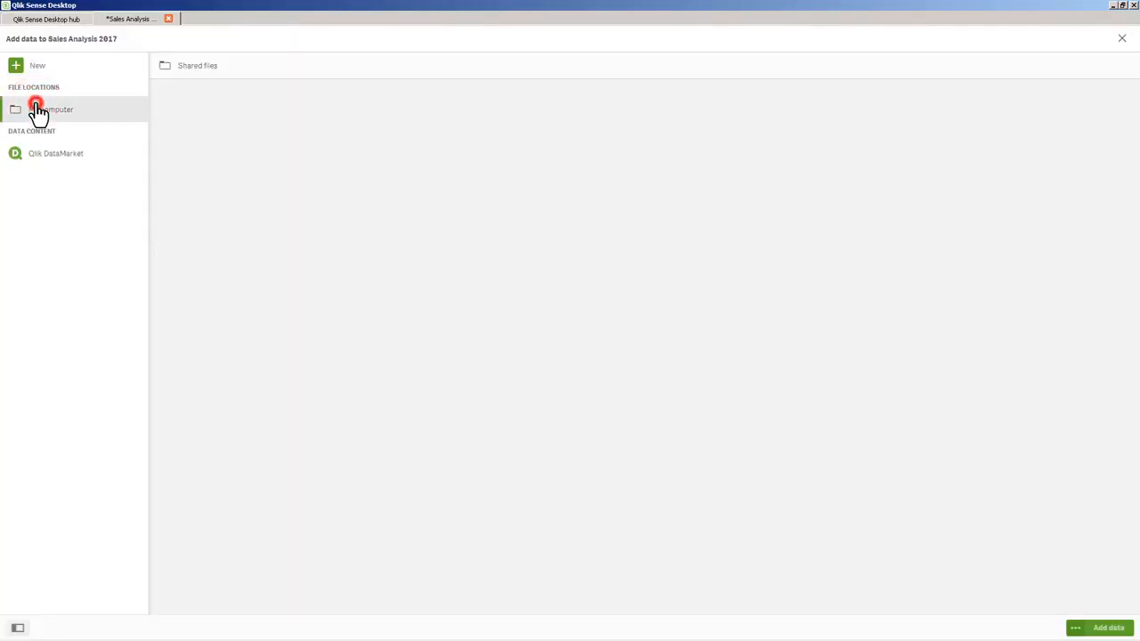
{"action": "left_click", "coordinate": [194, 169]}
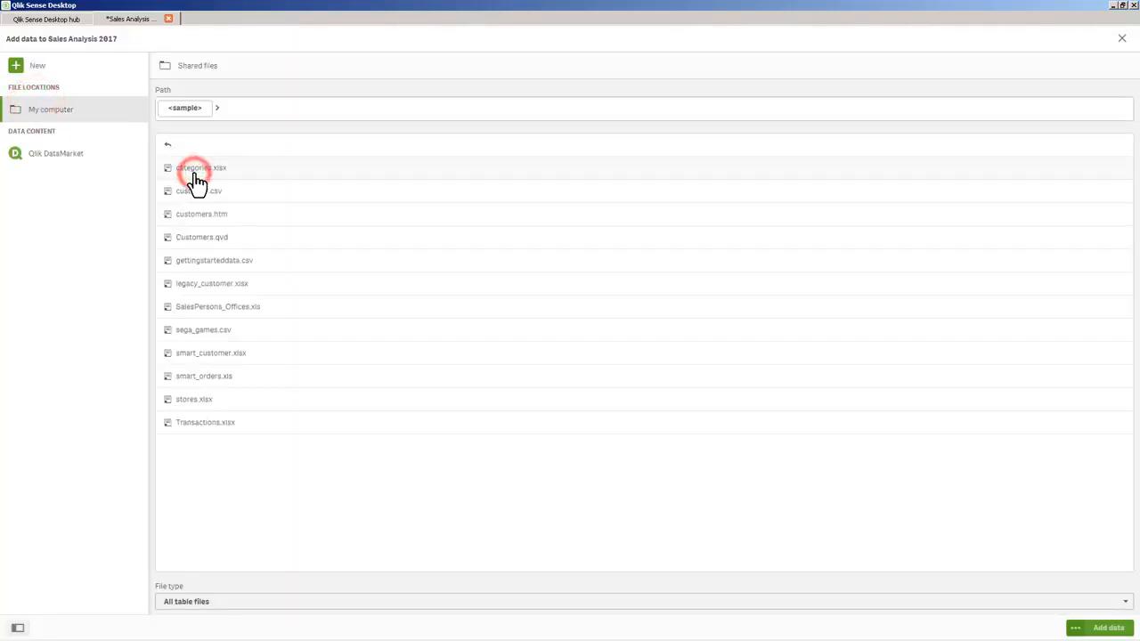
{"action": "left_click", "coordinate": [196, 176]}
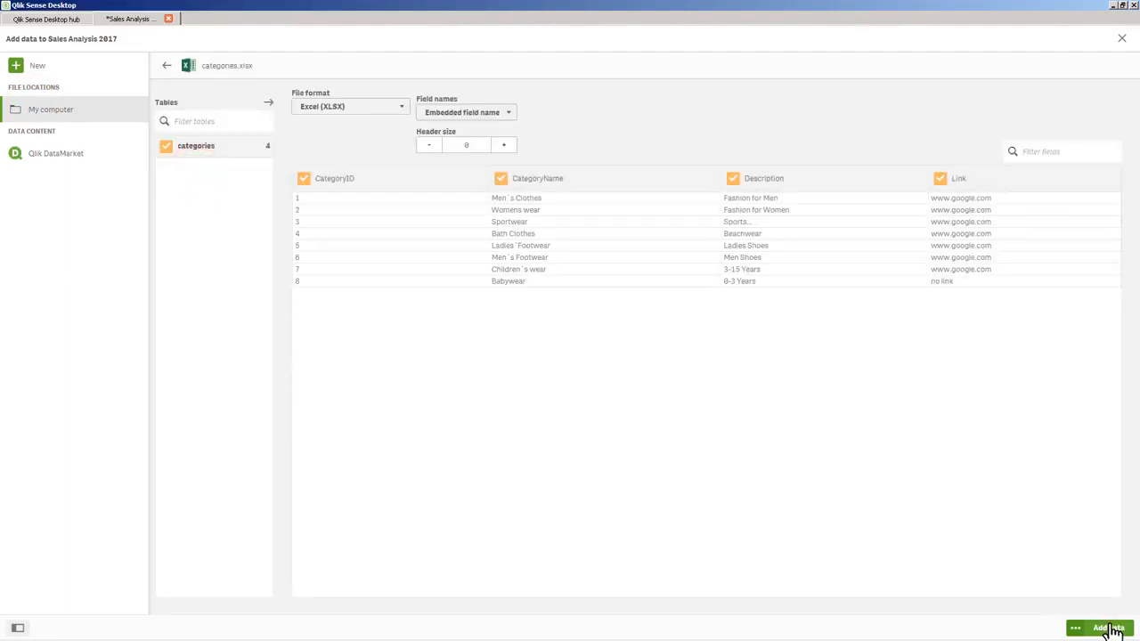
{"action": "left_click", "coordinate": [1112, 629]}
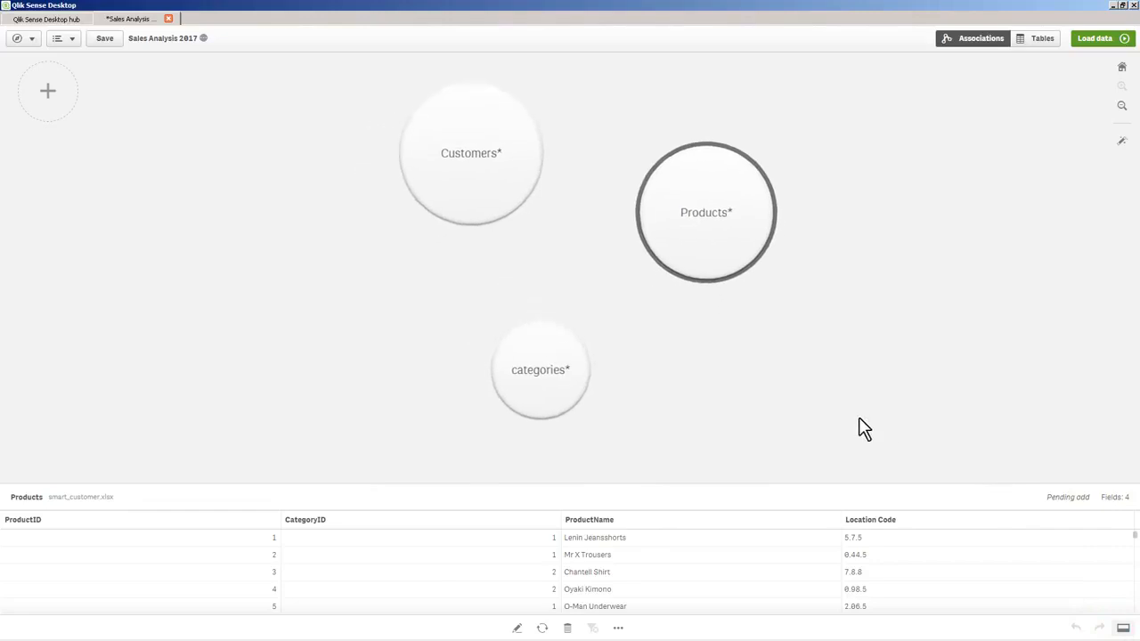
- Try associating the Products table with the categories table, and separate the two tables again
{"action": "left_click_drag", "start_coordinate": [687, 237], "coordinate": [688, 234]}
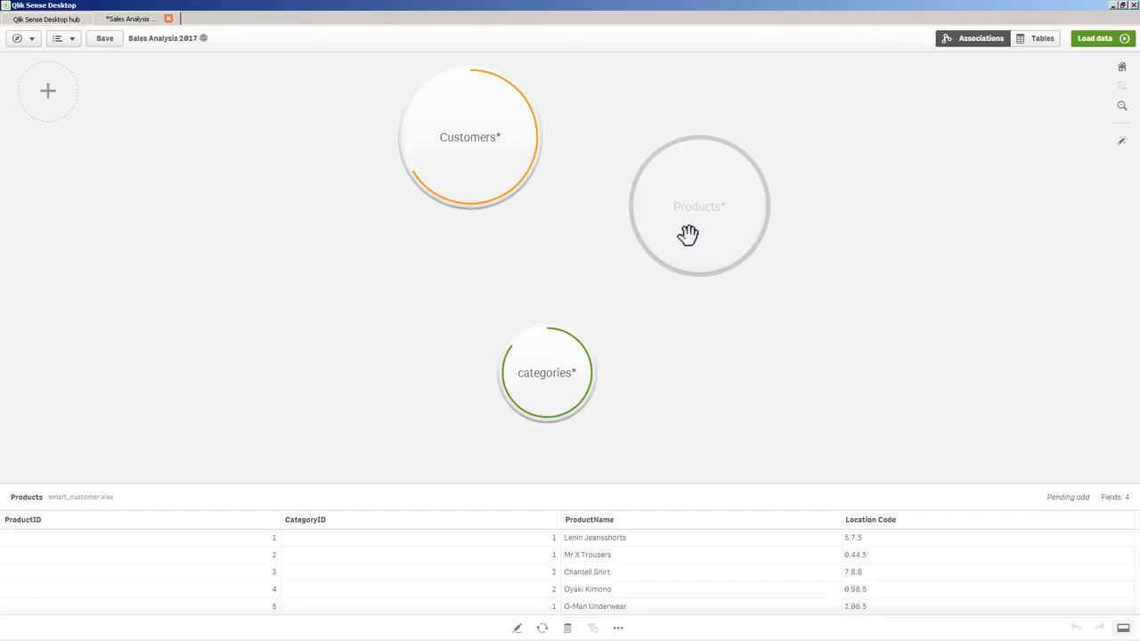
{"action": "left_click_drag", "start_coordinate": [688, 235], "coordinate": [596, 341]}
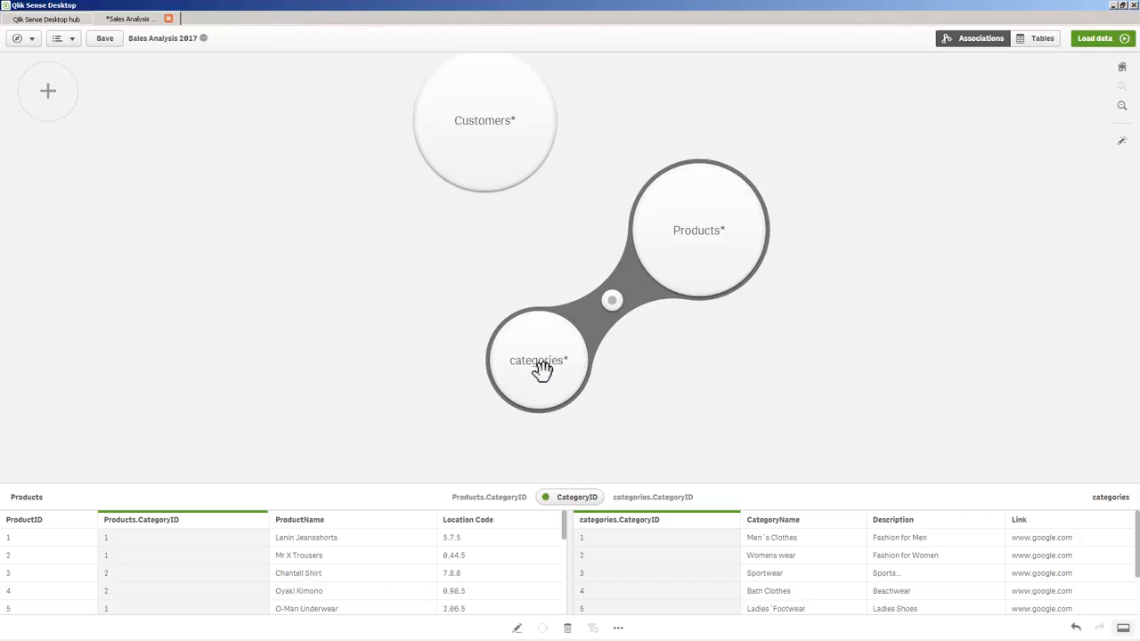
{"action": "left_click_drag", "start_coordinate": [542, 369], "coordinate": [653, 302]}
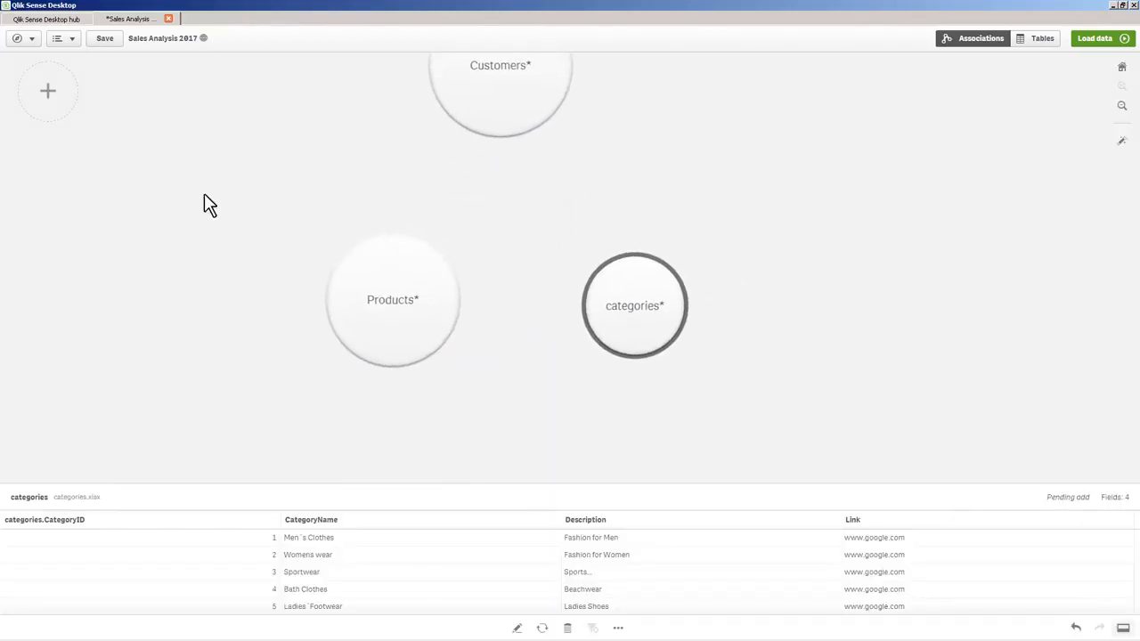
- Add the Orders$ table from smart_orders.xls in the computer's sample folder to the app with all its fields
{"action": "left_click", "coordinate": [47, 94]}
{"action": "left_click", "coordinate": [47, 109]}
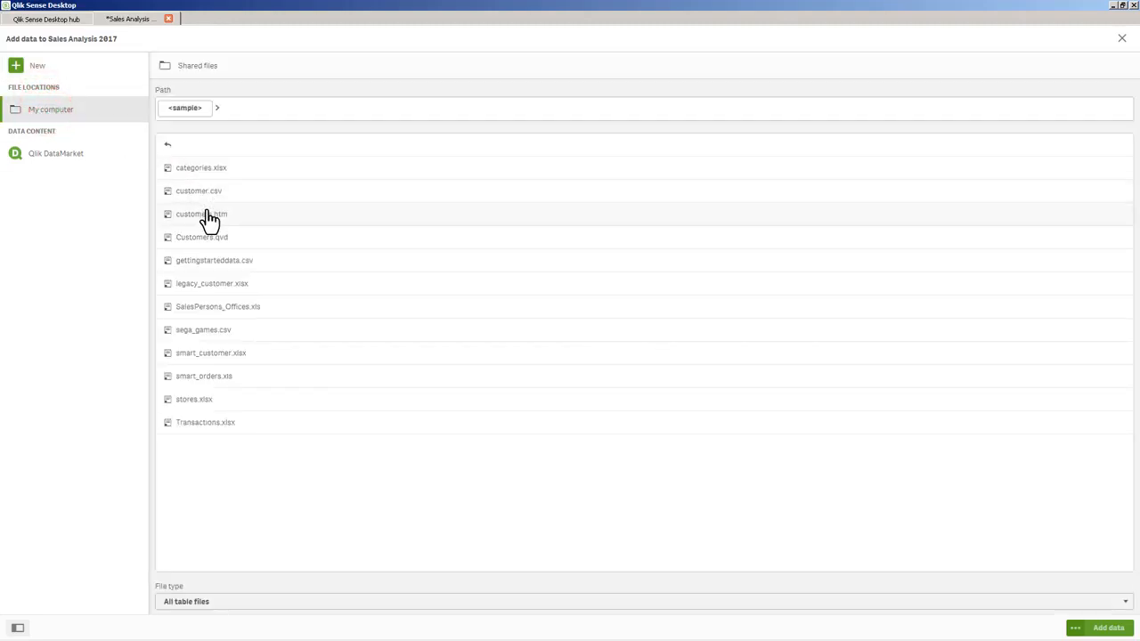
{"action": "left_click", "coordinate": [219, 378]}
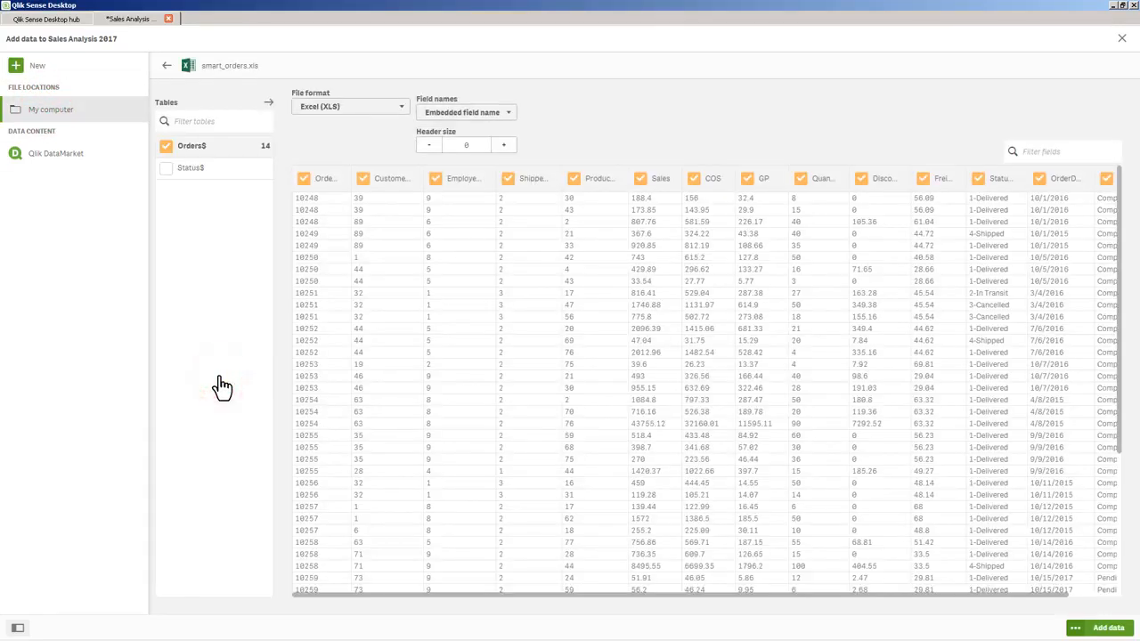
{"action": "left_click", "coordinate": [1105, 627]}
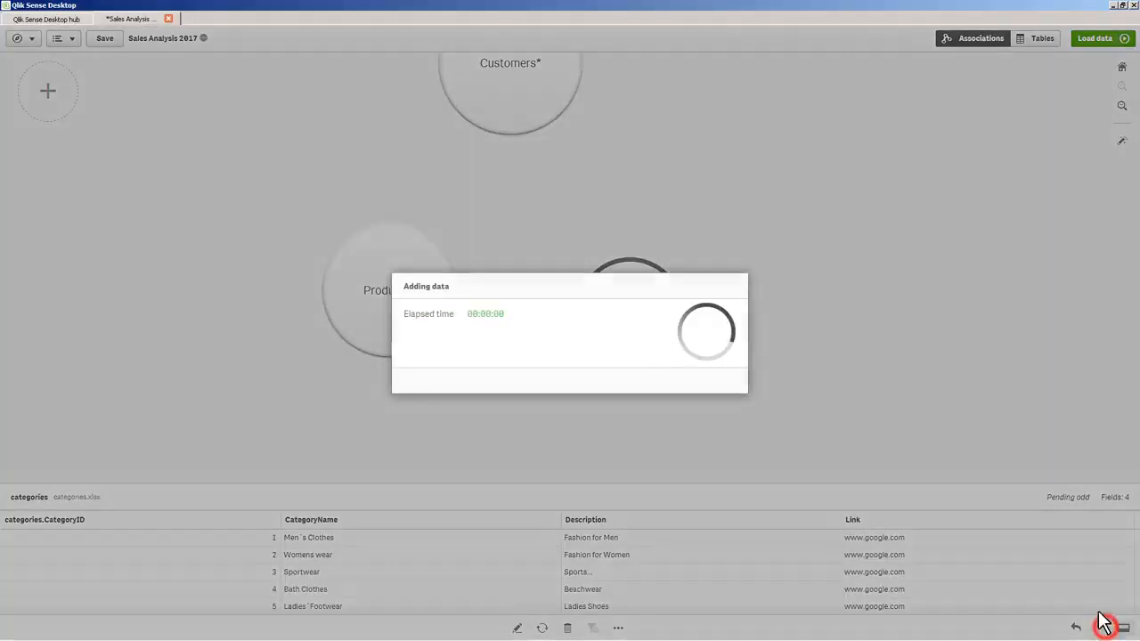
- Check which tables Orders$ can be linked to, and apply the recommended associations to all tables at once
{"action": "left_click", "coordinate": [705, 209]}
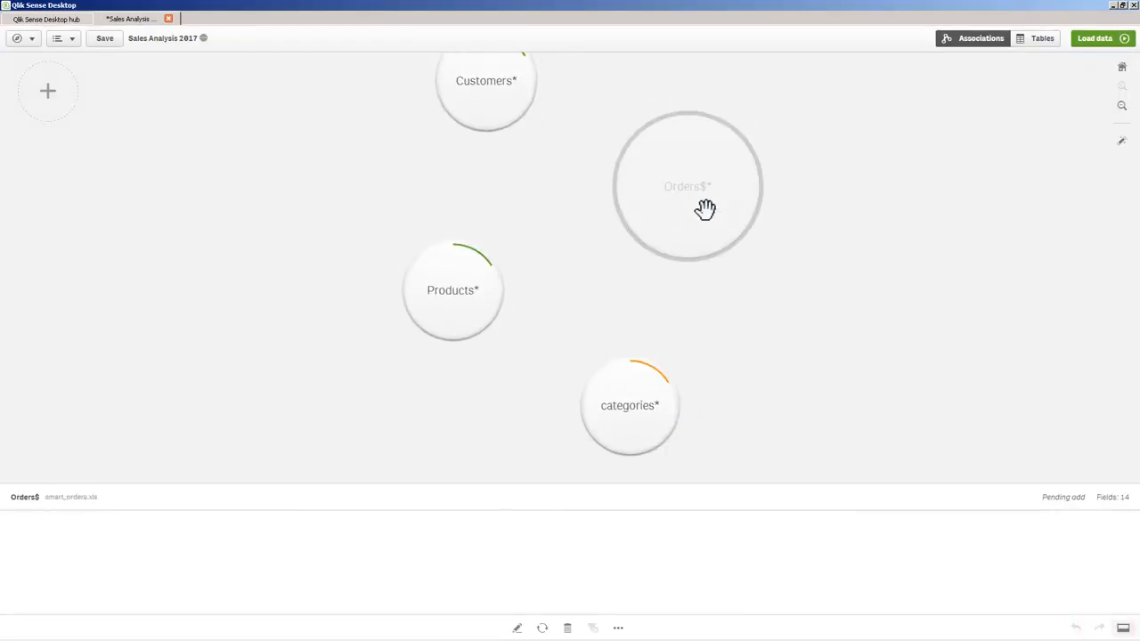
{"action": "left_click", "coordinate": [706, 210]}
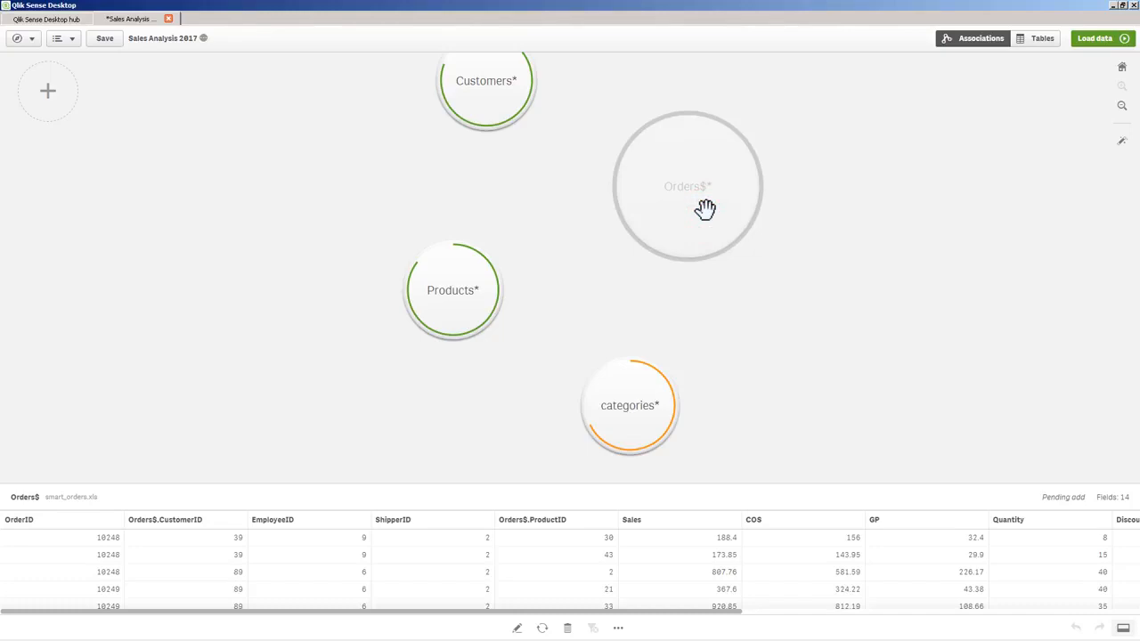
{"action": "left_click_drag", "start_coordinate": [705, 210], "coordinate": [672, 229]}
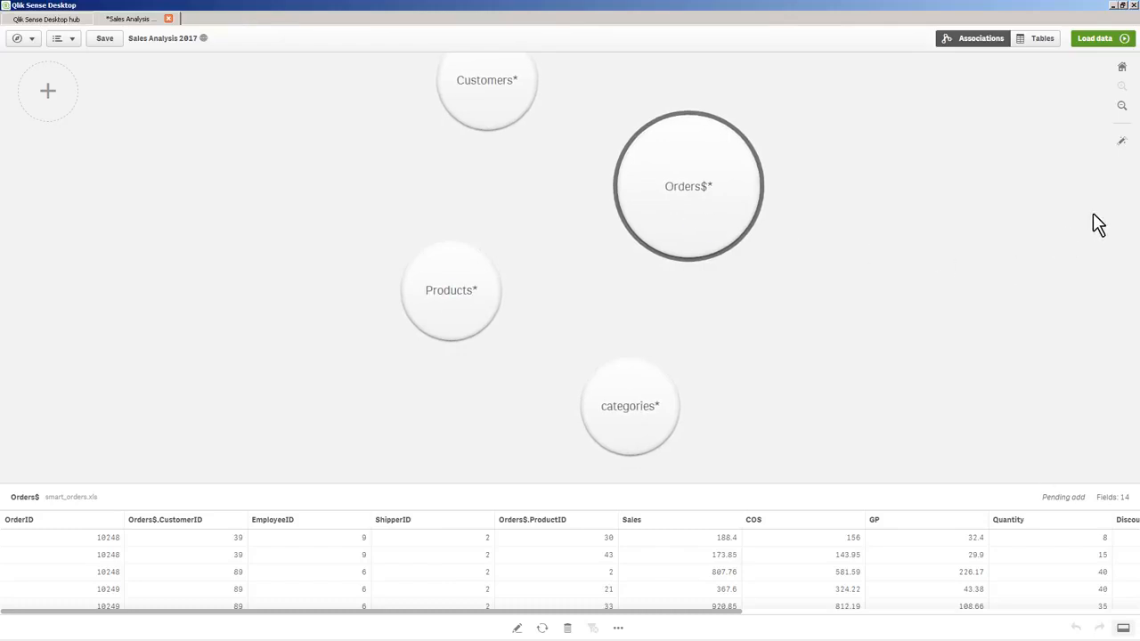
{"action": "left_click", "coordinate": [1123, 144]}
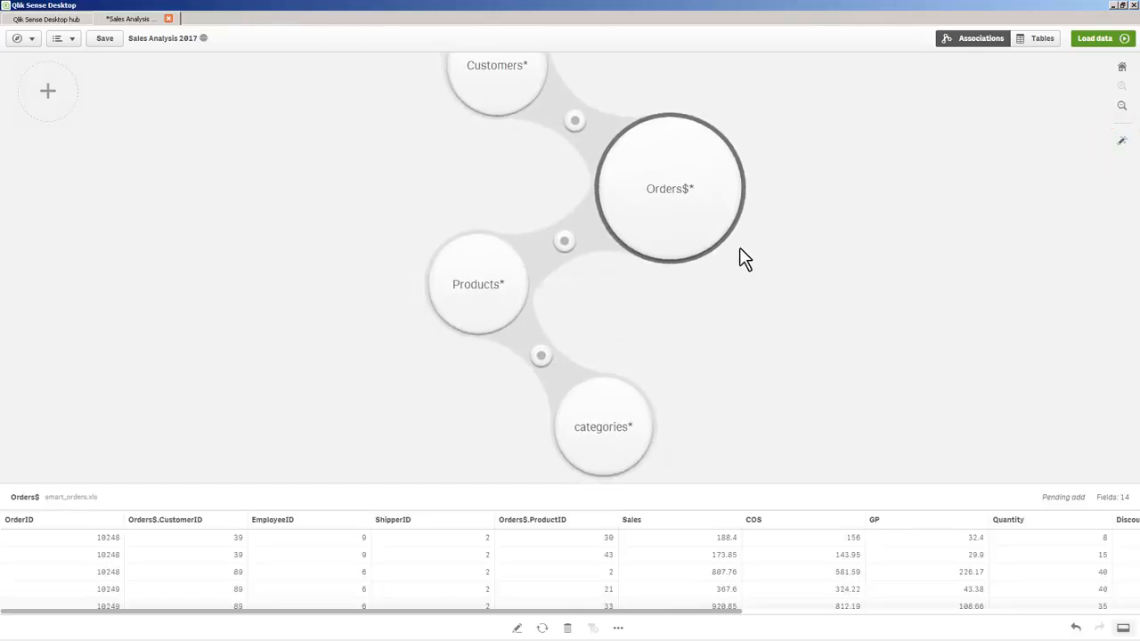
- Examine the linking fields of each table association and the alternative and custom association options between Customers and Orders$
{"action": "left_click", "coordinate": [571, 121]}
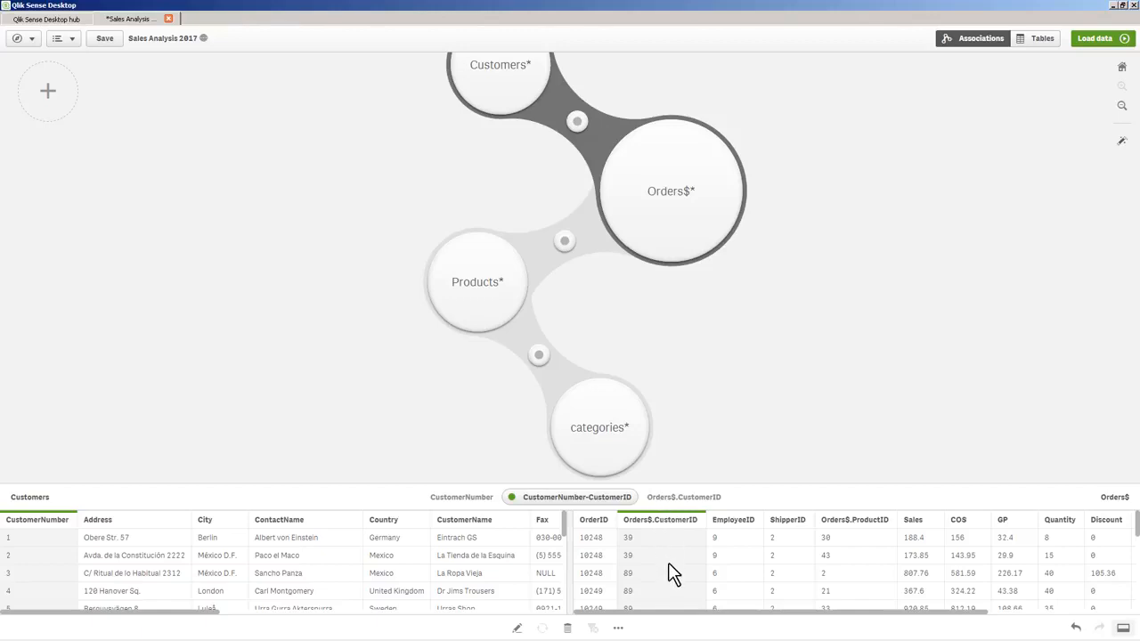
{"action": "left_click", "coordinate": [562, 242]}
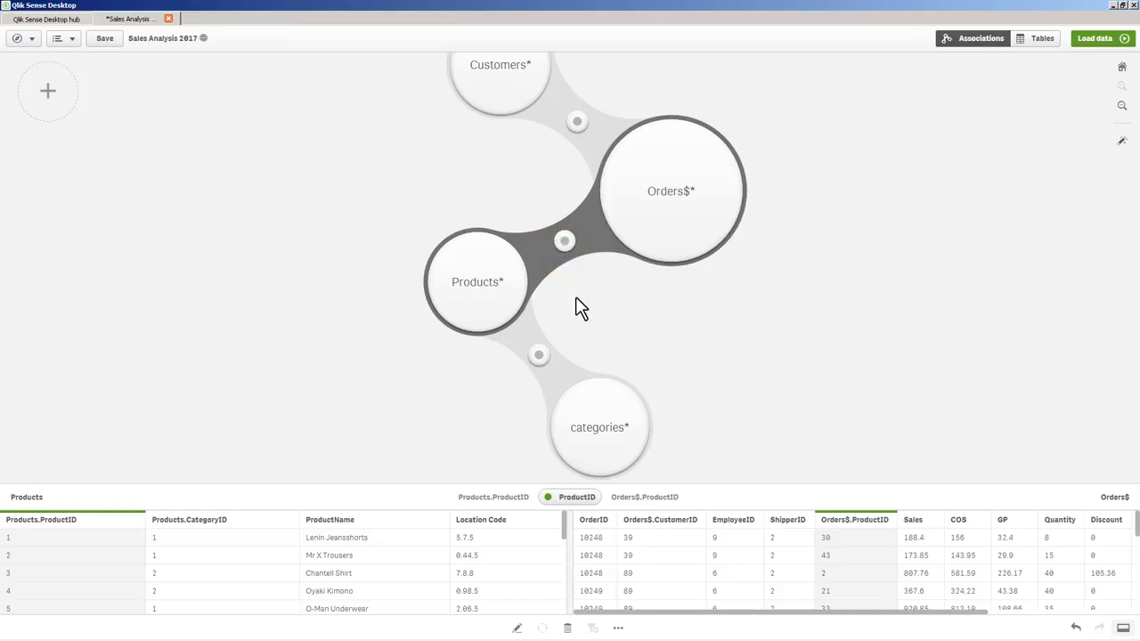
{"action": "left_click", "coordinate": [540, 356]}
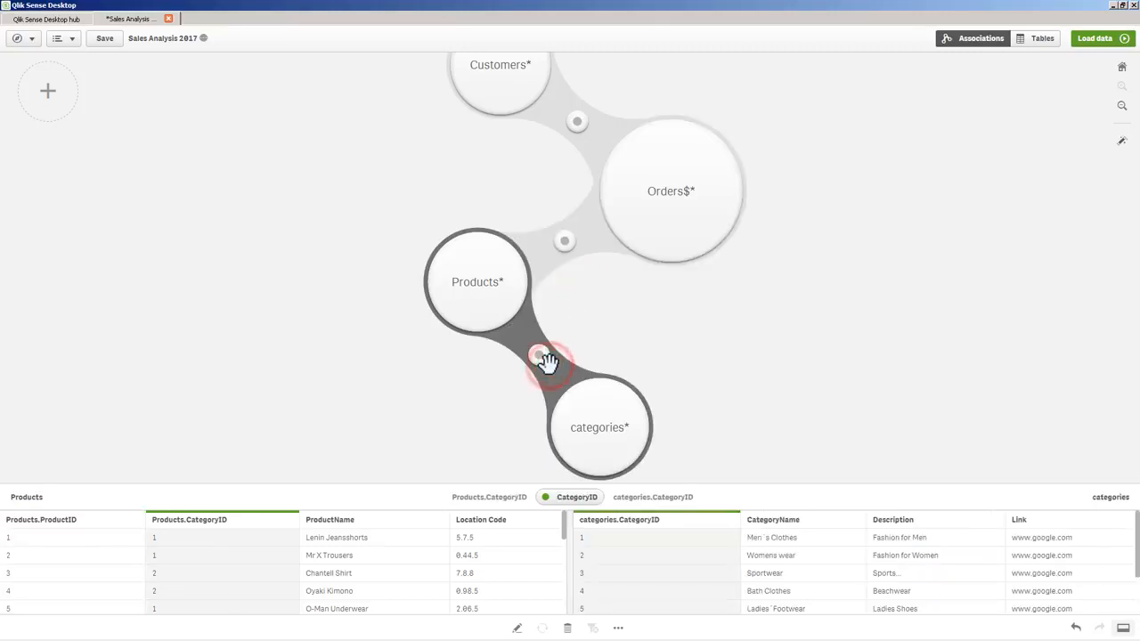
{"action": "left_click", "coordinate": [589, 504]}
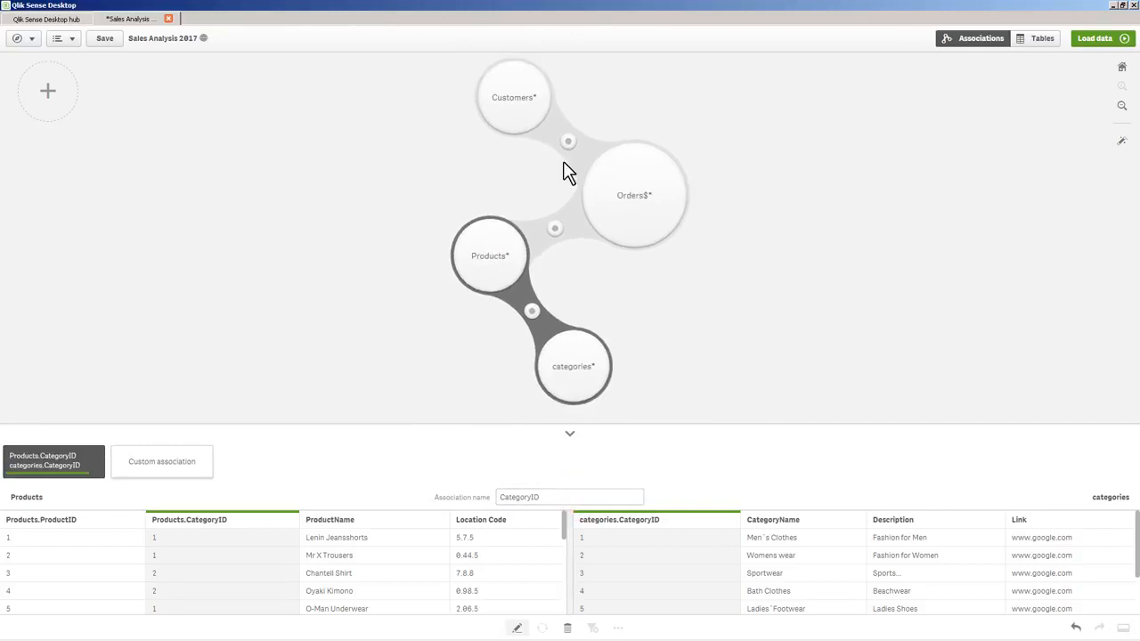
{"action": "left_click", "coordinate": [566, 143]}
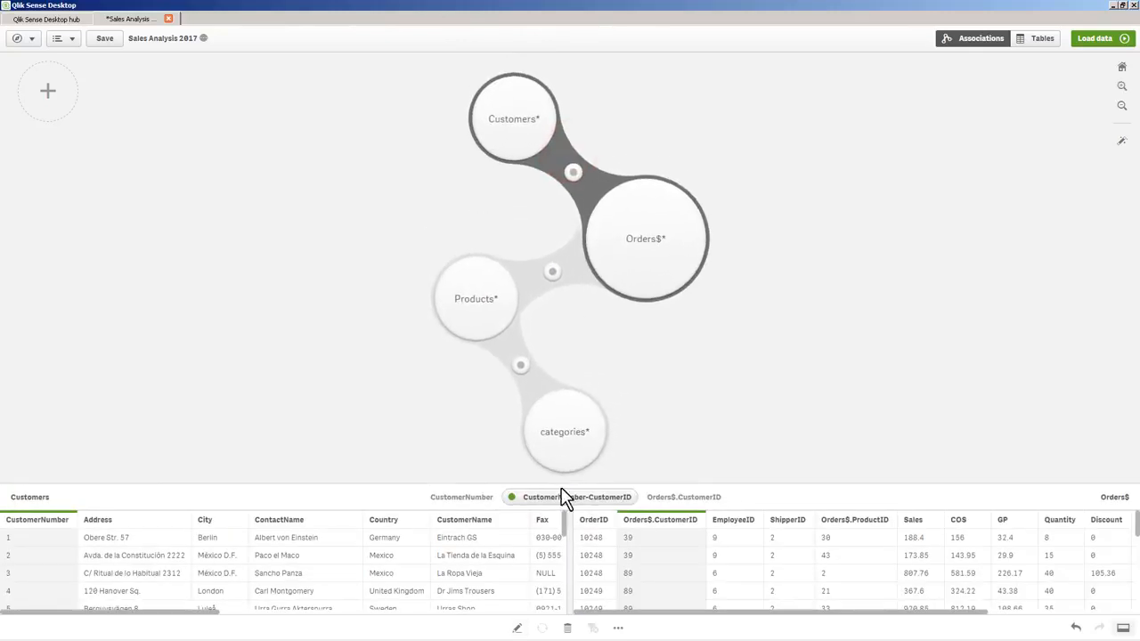
{"action": "left_click", "coordinate": [563, 497]}
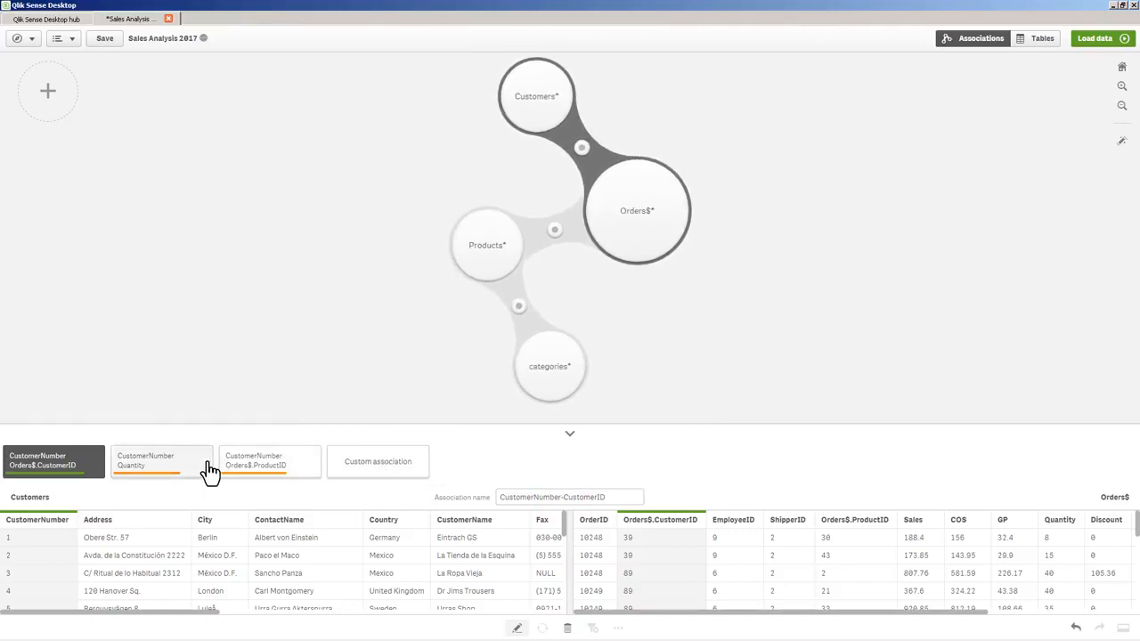
{"action": "left_click", "coordinate": [376, 474]}
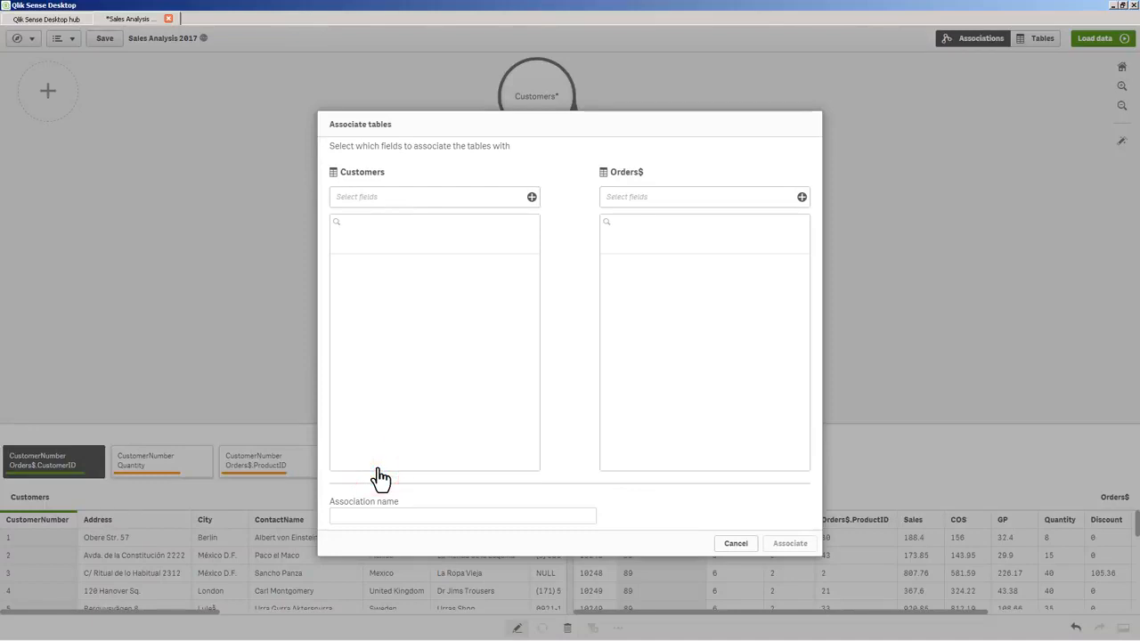
{"action": "left_click", "coordinate": [733, 545]}
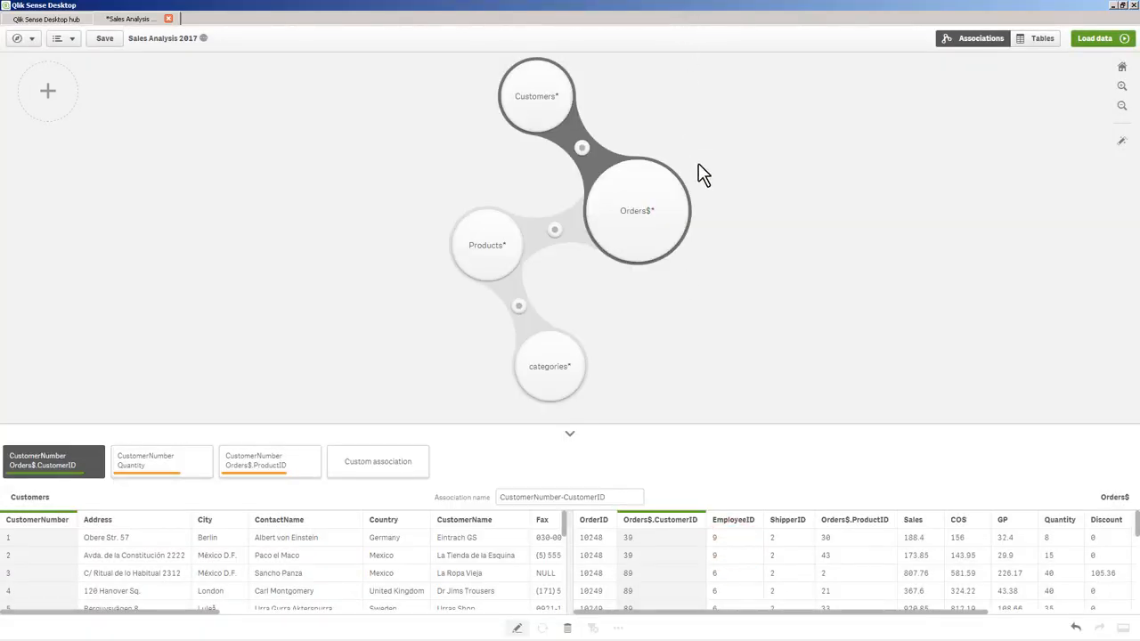
- Open the Orders$ table for editing and set the Sales field's grouping to 3 buckets
{"action": "left_click", "coordinate": [635, 234]}
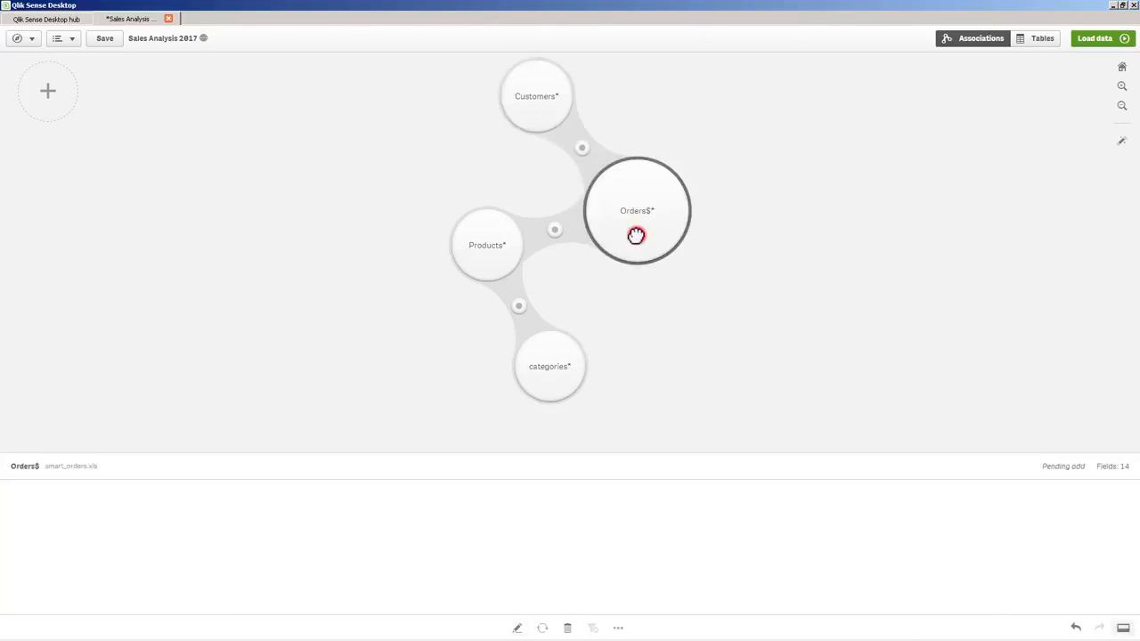
{"action": "left_click", "coordinate": [519, 628]}
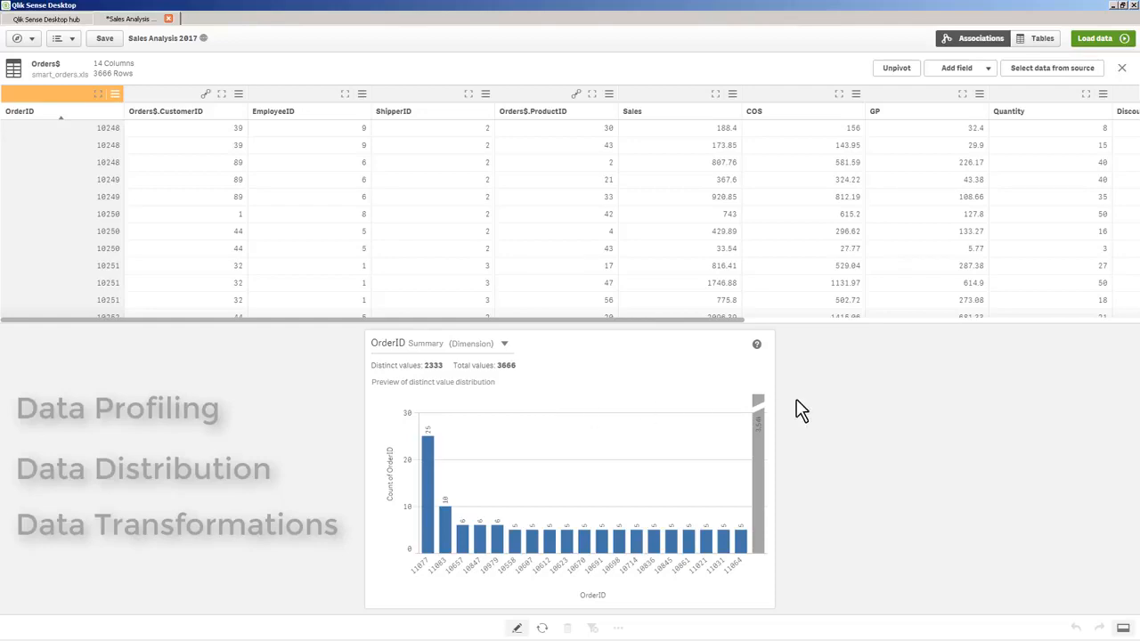
{"action": "left_click", "coordinate": [677, 107]}
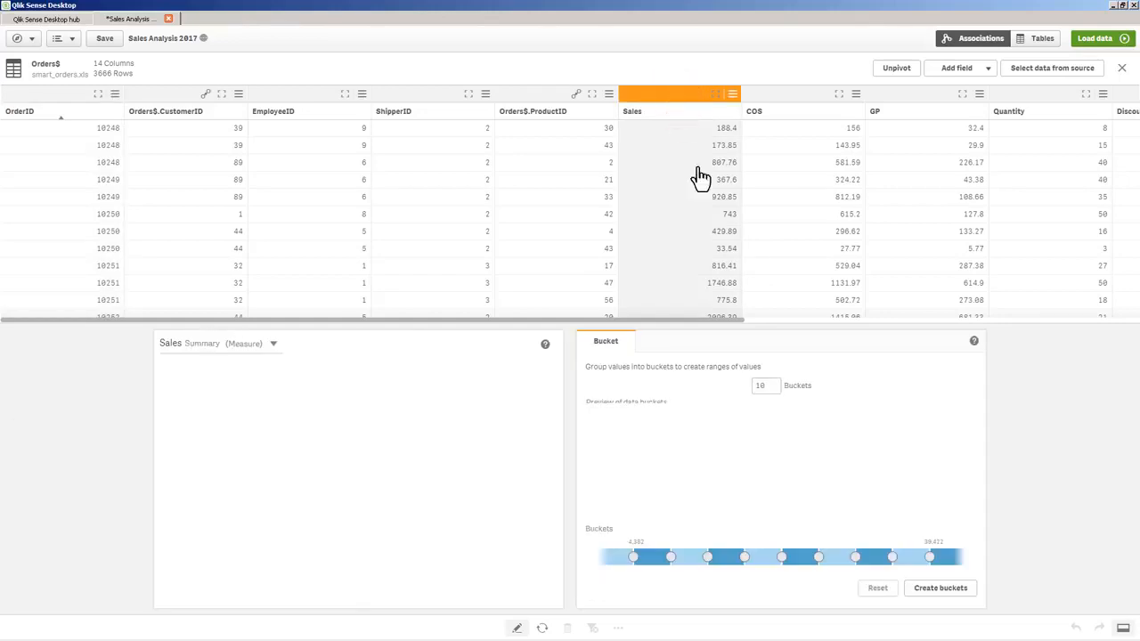
{"action": "left_click", "coordinate": [769, 384]}
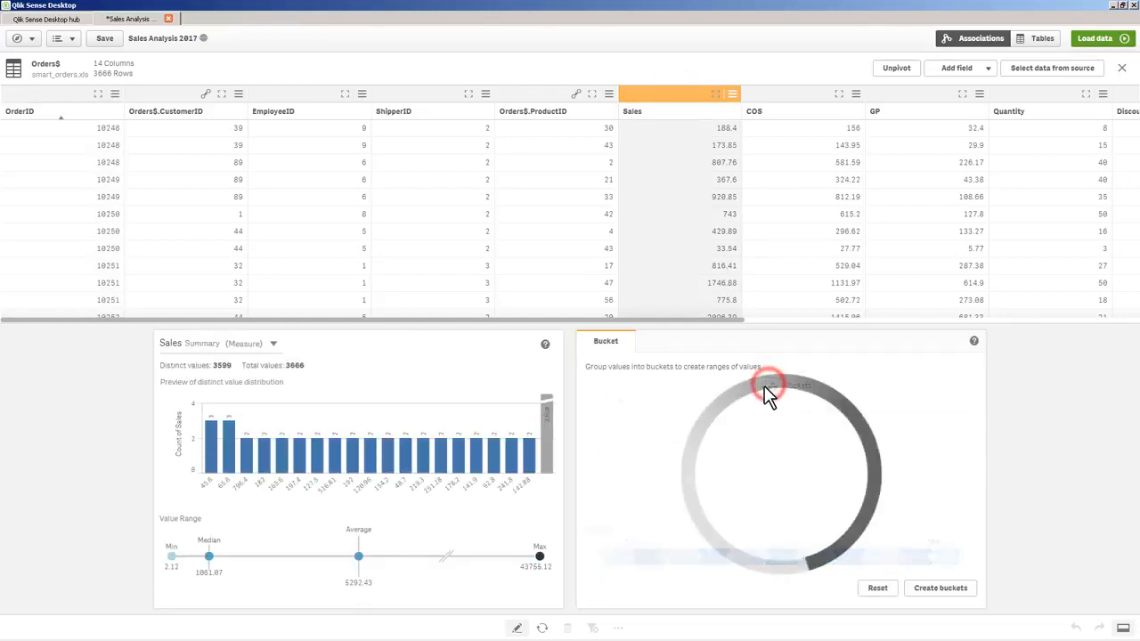
{"action": "double_click", "coordinate": [758, 385]}
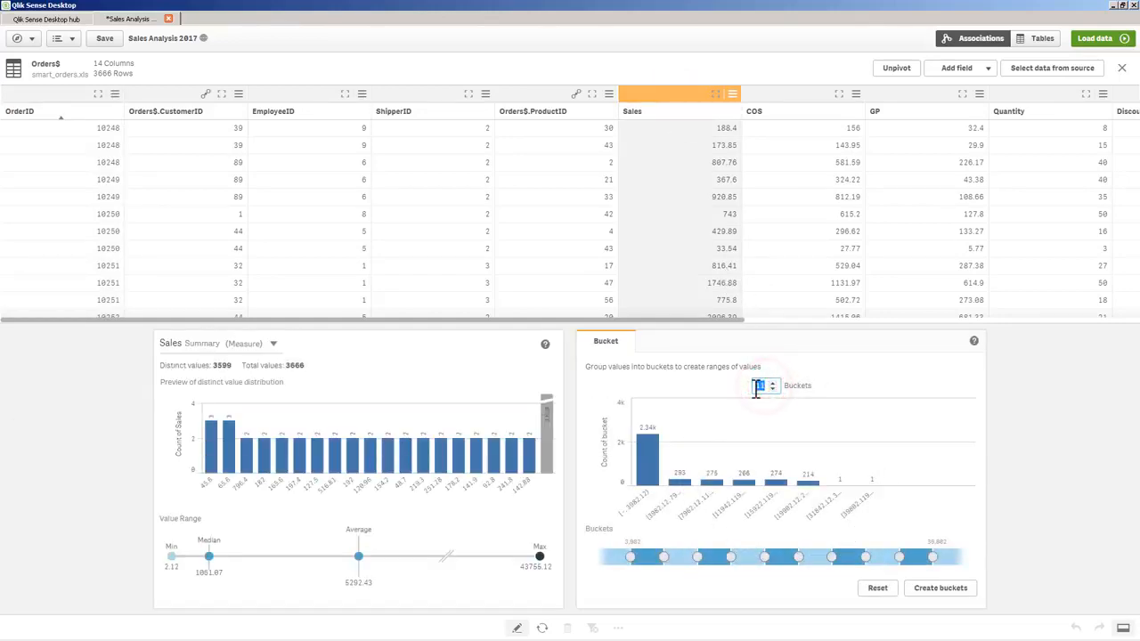
{"action": "type", "text": "3"}
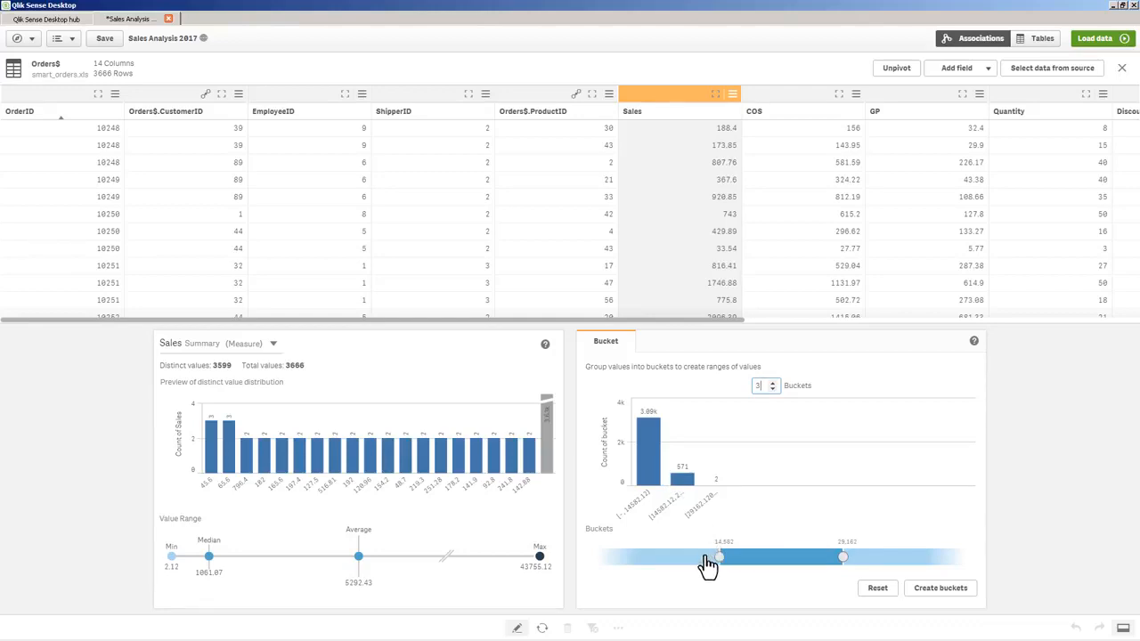
- Name the three Sales buckets Small, Medium and Large in ascending order, and create the bucketed field
{"action": "left_click", "coordinate": [673, 558]}
{"action": "left_click", "coordinate": [629, 479]}
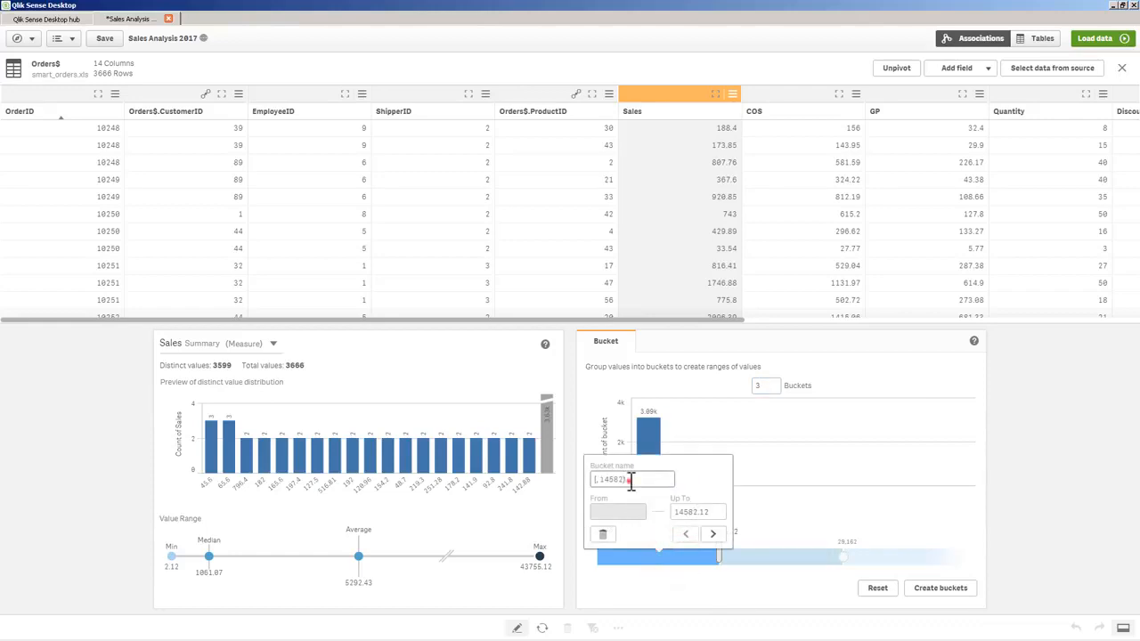
{"action": "type", "text": "Small"}
{"action": "left_click", "coordinate": [712, 534]}
{"action": "left_click", "coordinate": [784, 479]}
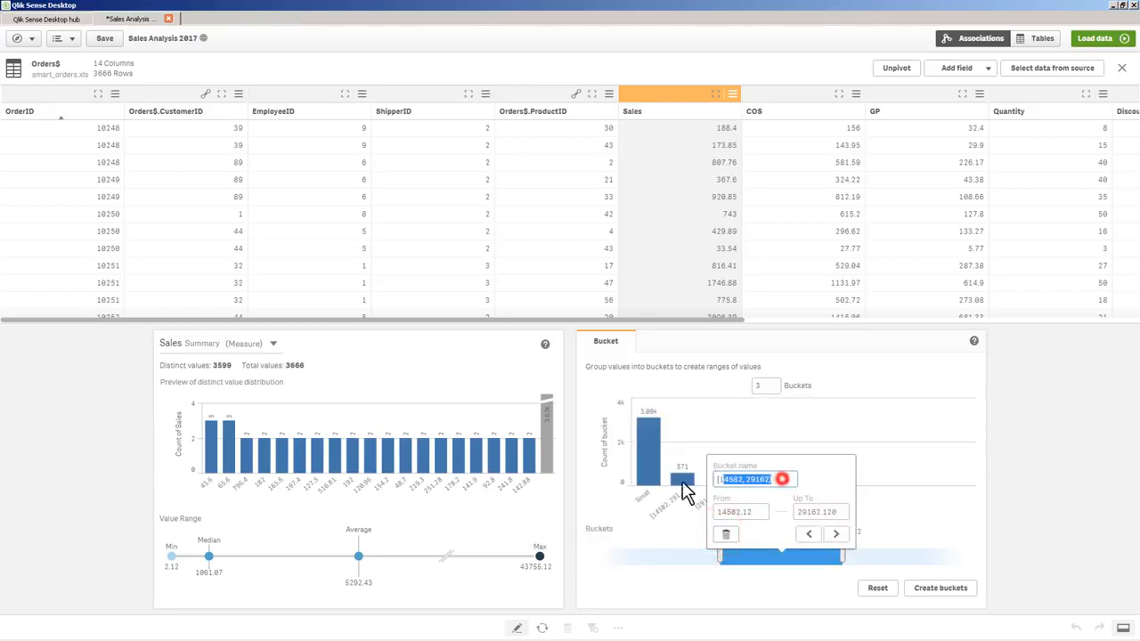
{"action": "type", "text": "Medium"}
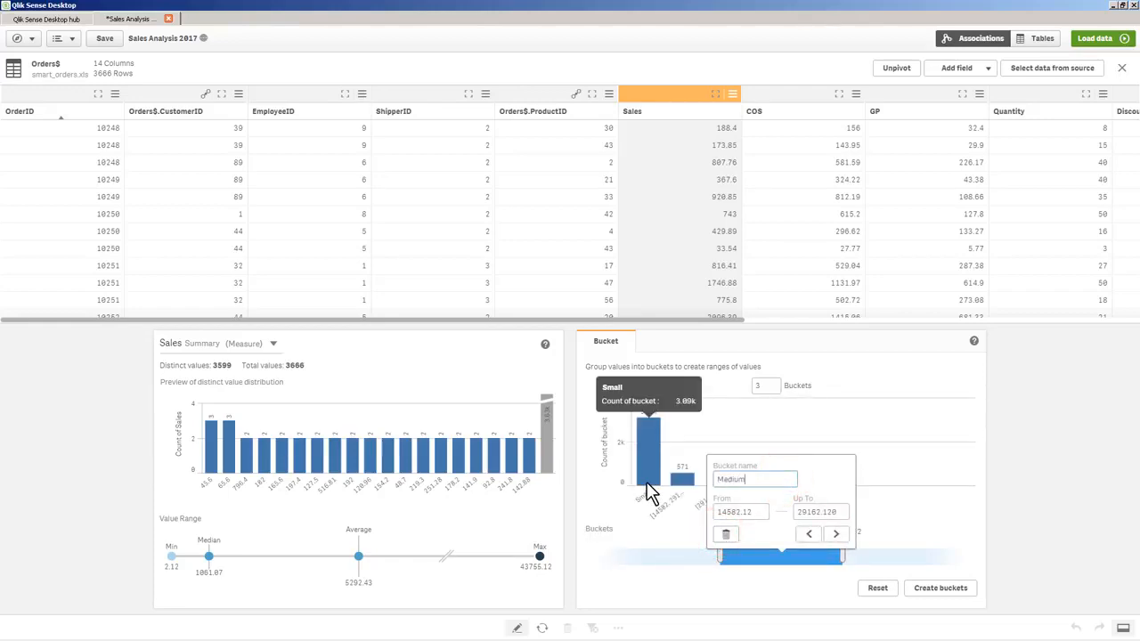
{"action": "left_click", "coordinate": [837, 535]}
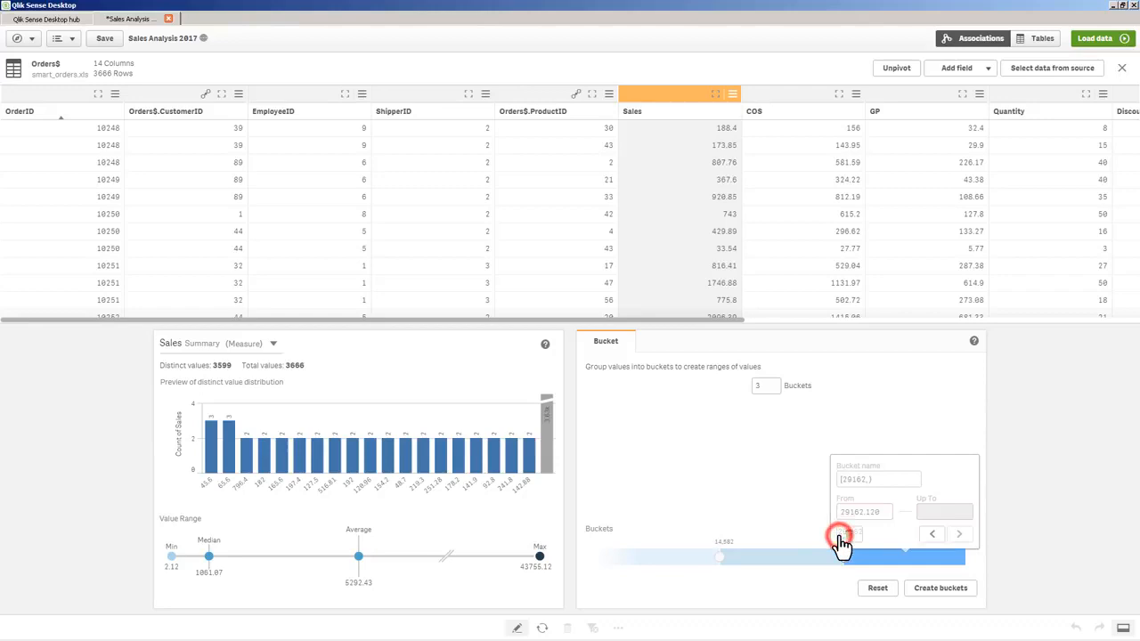
{"action": "left_click", "coordinate": [889, 479]}
{"action": "type", "text": "Large"}
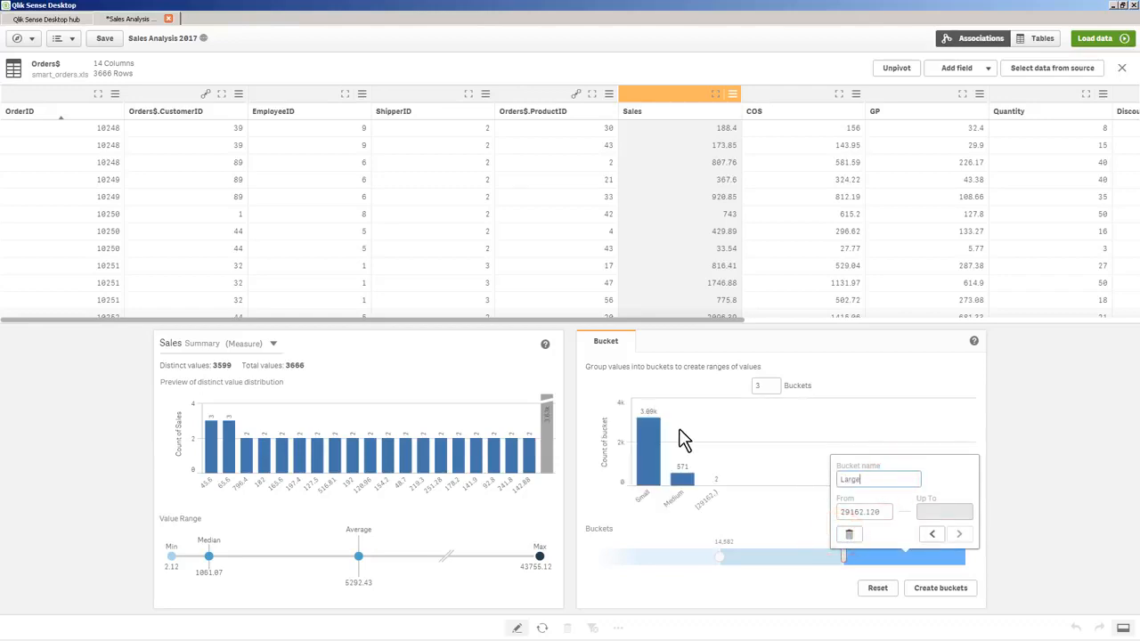
{"action": "left_click", "coordinate": [937, 590]}
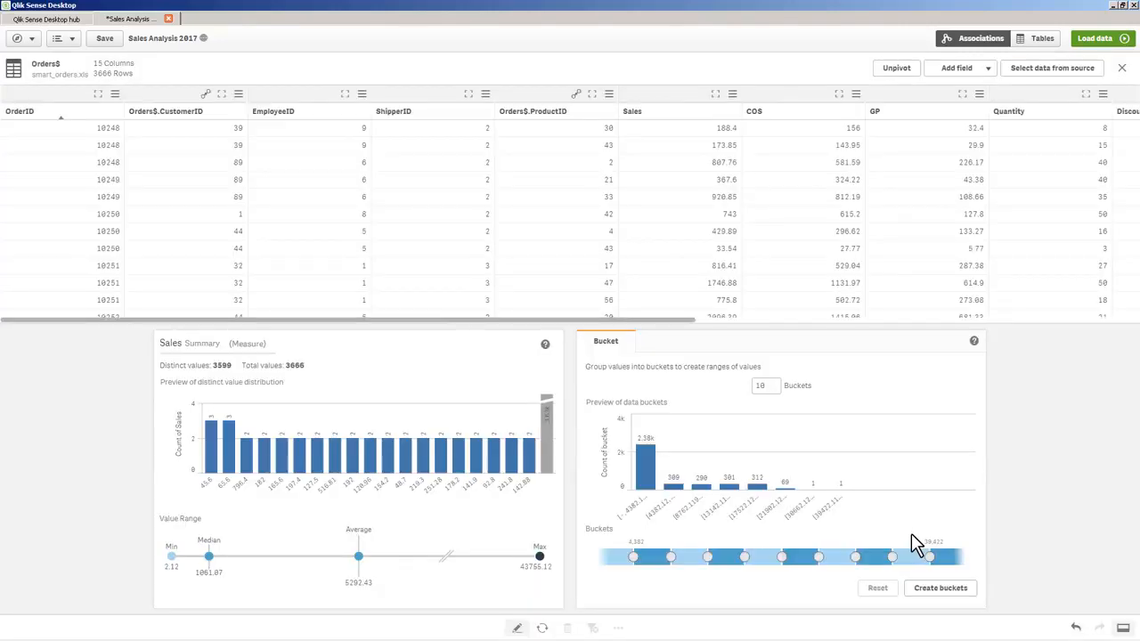
- Rename the bucketed sales field at the end of the Orders$ table as Sales Range
{"action": "left_click", "coordinate": [1064, 106]}
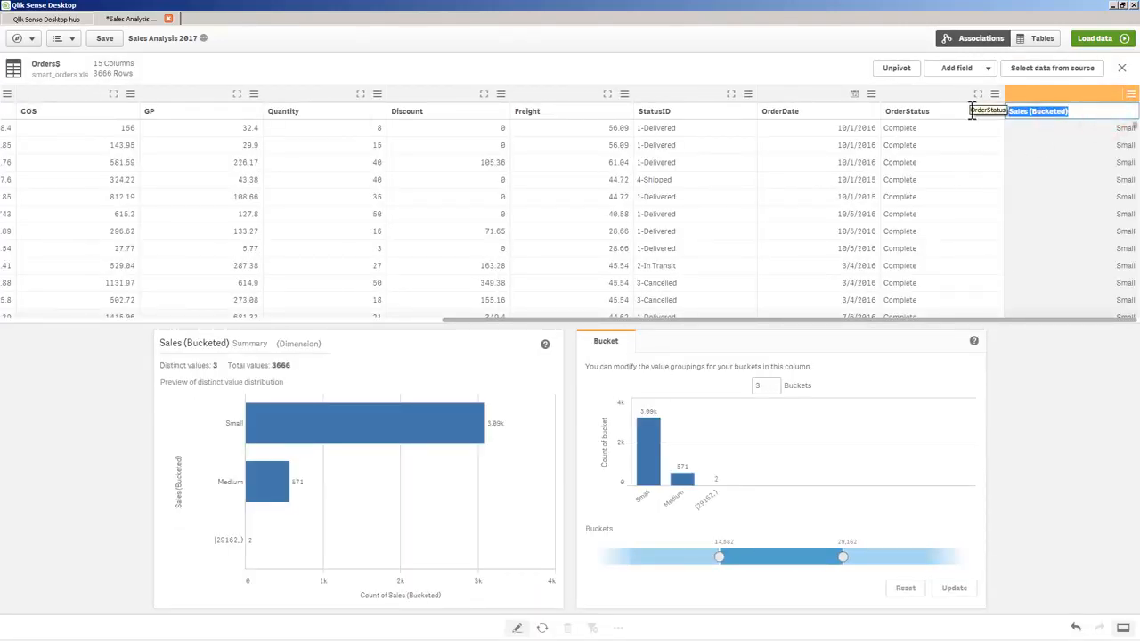
{"action": "type", "text": "S"}
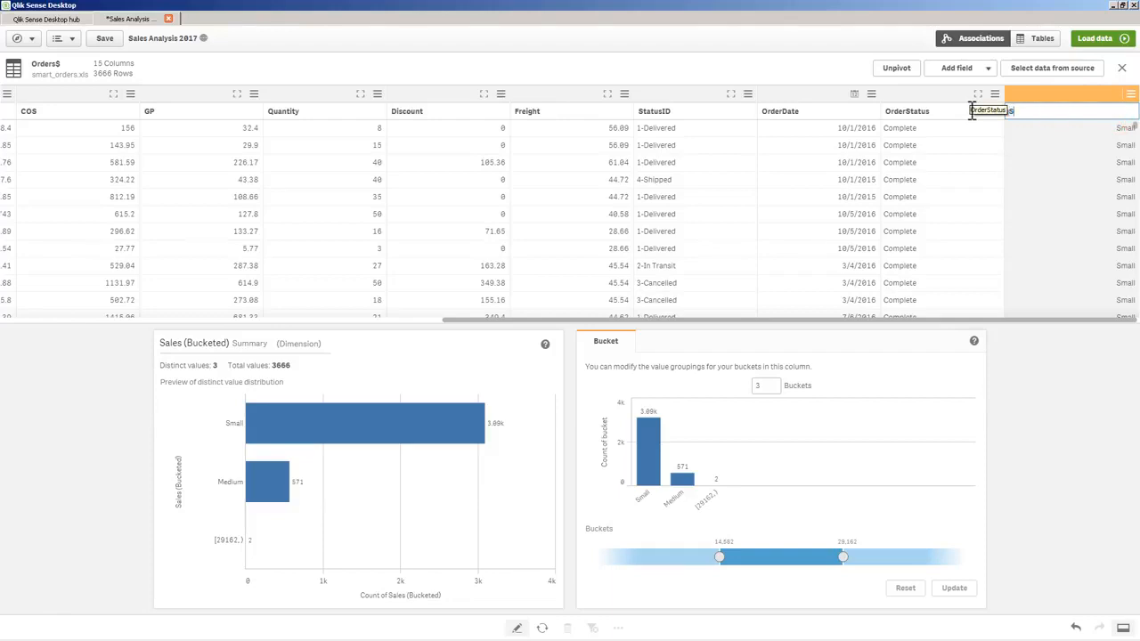
{"action": "type", "text": "ales Range"}
{"action": "key", "text": "Return"}
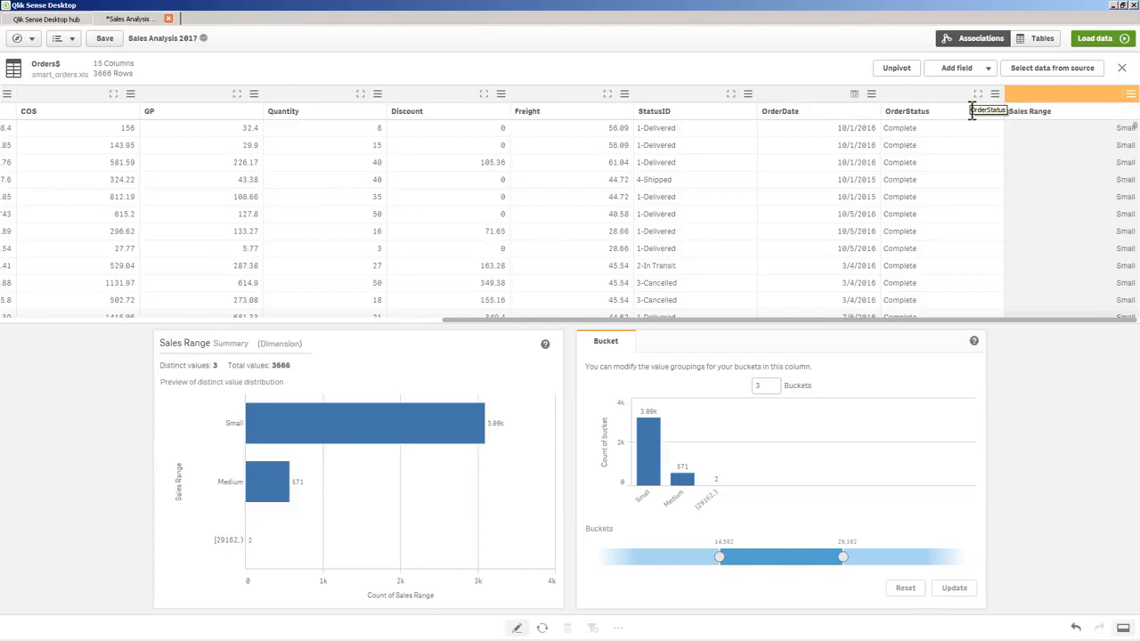
- Start a new calculated field in the Orders$ table and name it Profit
{"action": "left_click", "coordinate": [959, 69]}
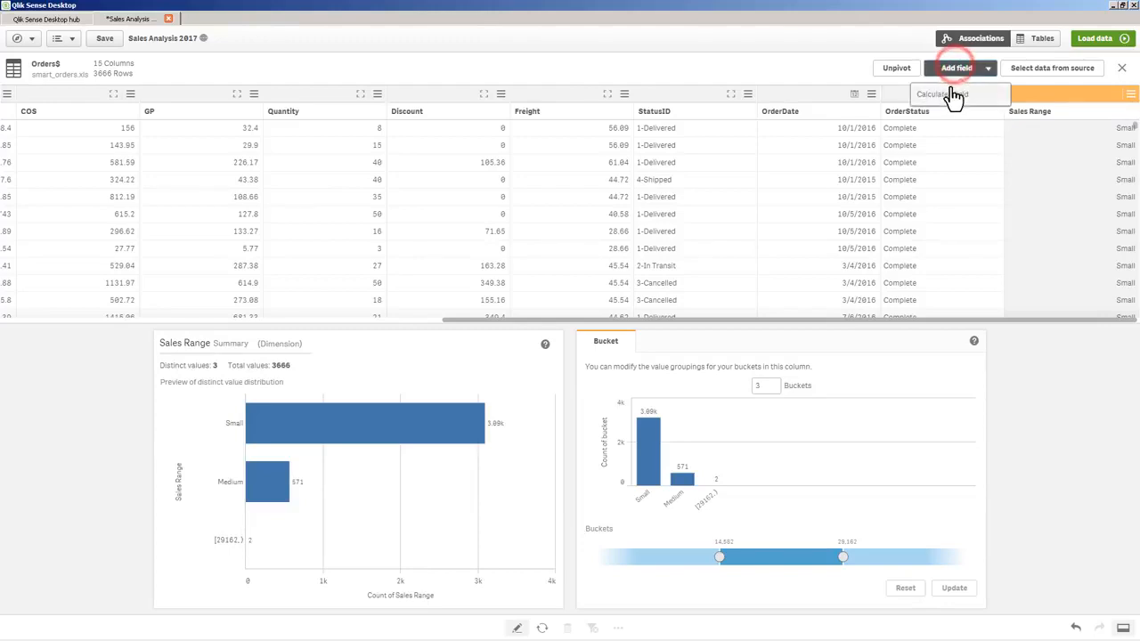
{"action": "left_click", "coordinate": [952, 96]}
{"action": "left_click", "coordinate": [999, 126]}
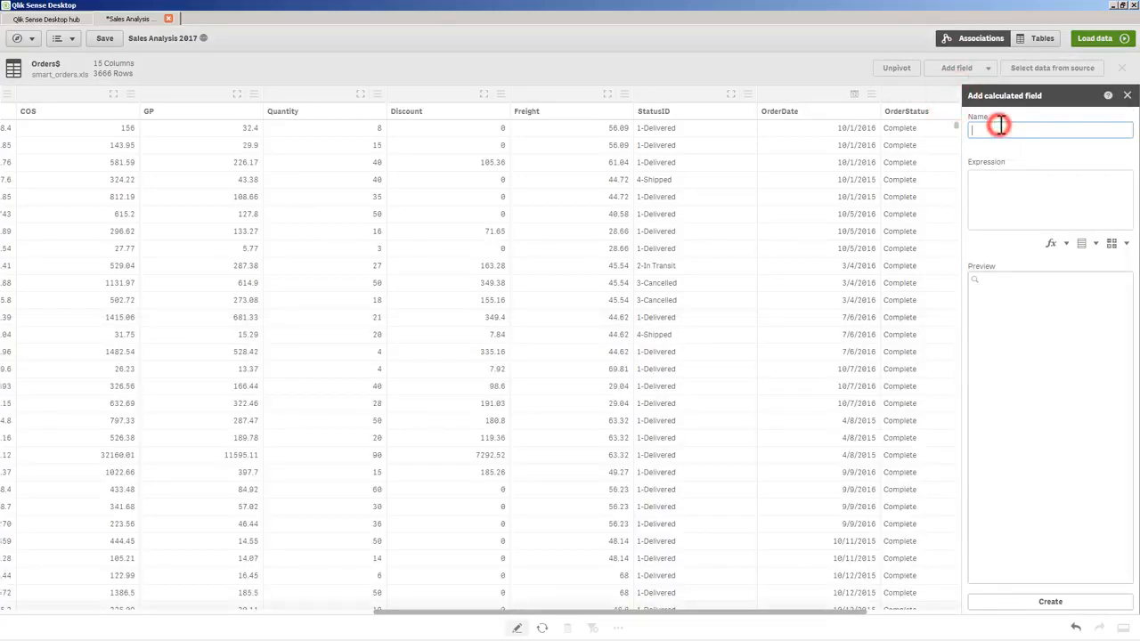
{"action": "type", "text": "Profit"}
- Define the Profit field's expression as Sales-COS and create the field
{"action": "left_click", "coordinate": [999, 201]}
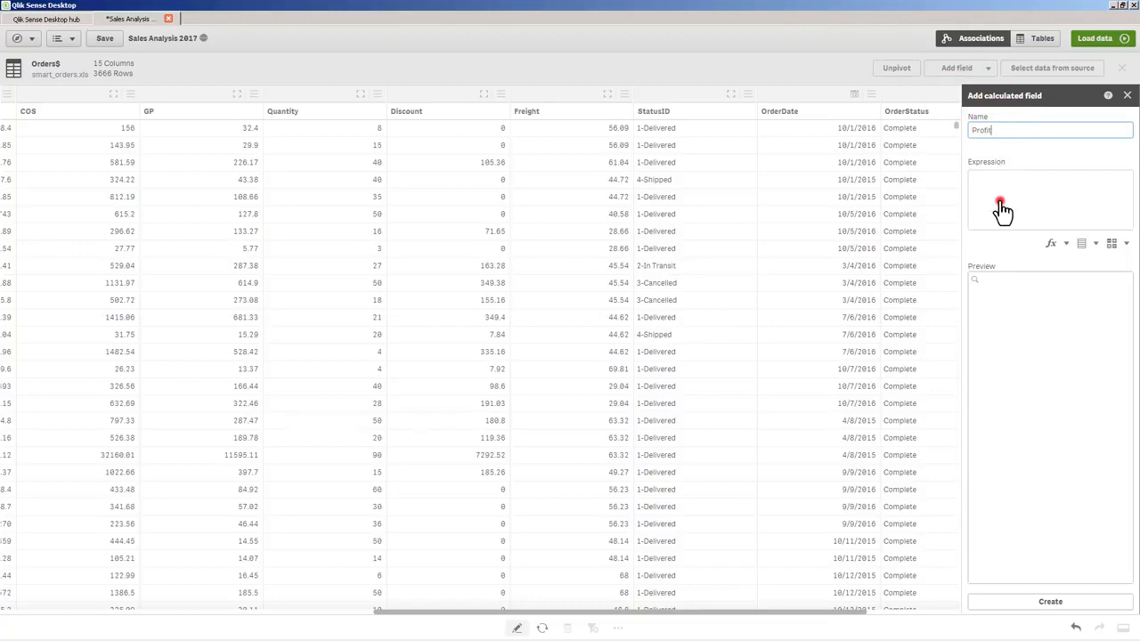
{"action": "left_click", "coordinate": [1068, 246]}
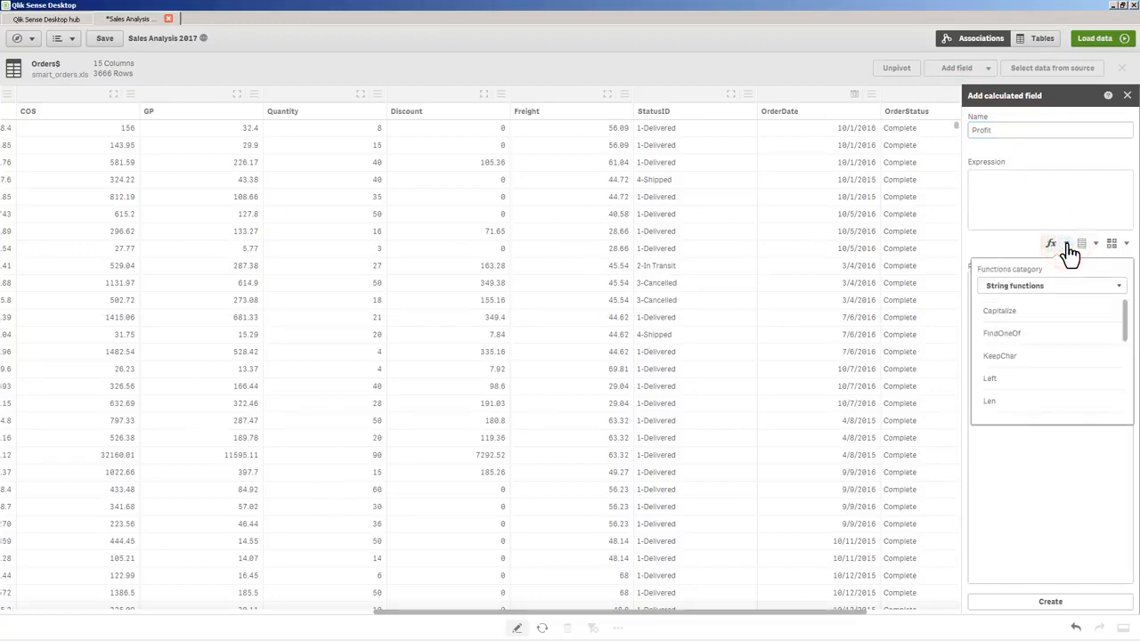
{"action": "left_click", "coordinate": [1080, 290]}
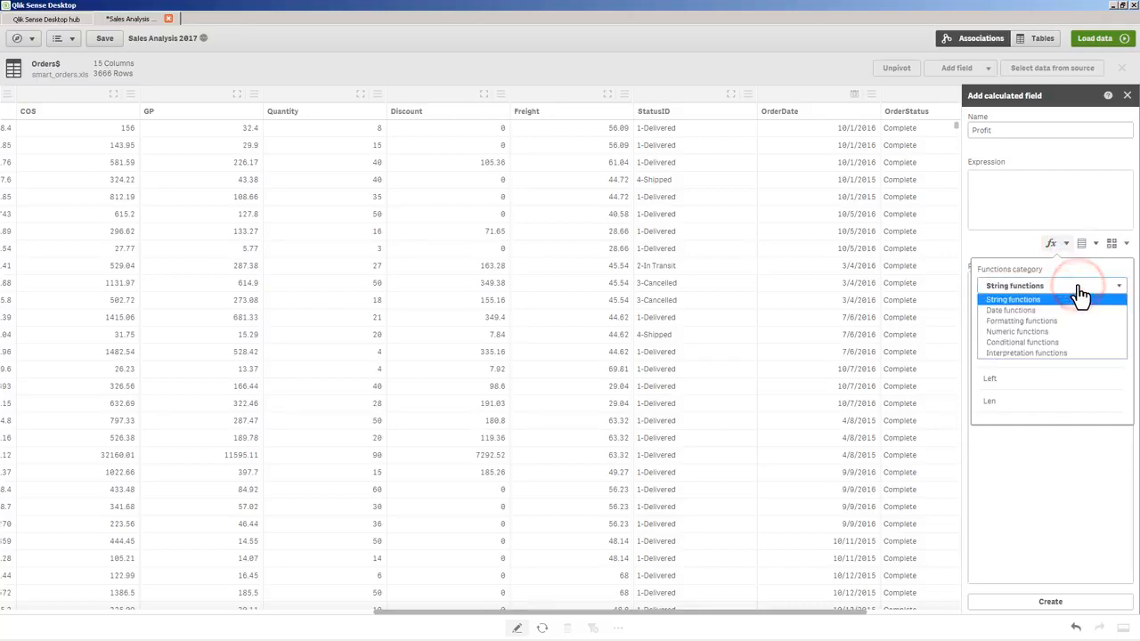
{"action": "left_click", "coordinate": [1094, 247]}
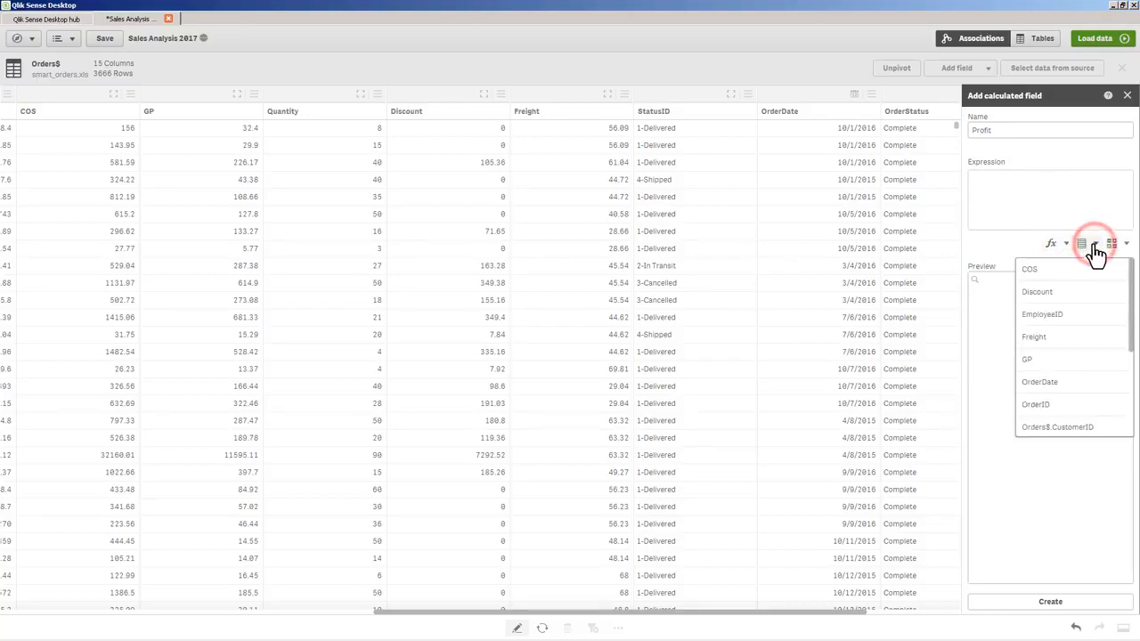
{"action": "scroll", "coordinate": [1068, 294], "scroll_direction": "down", "scroll_amount": 5}
{"action": "left_click", "coordinate": [1065, 362]}
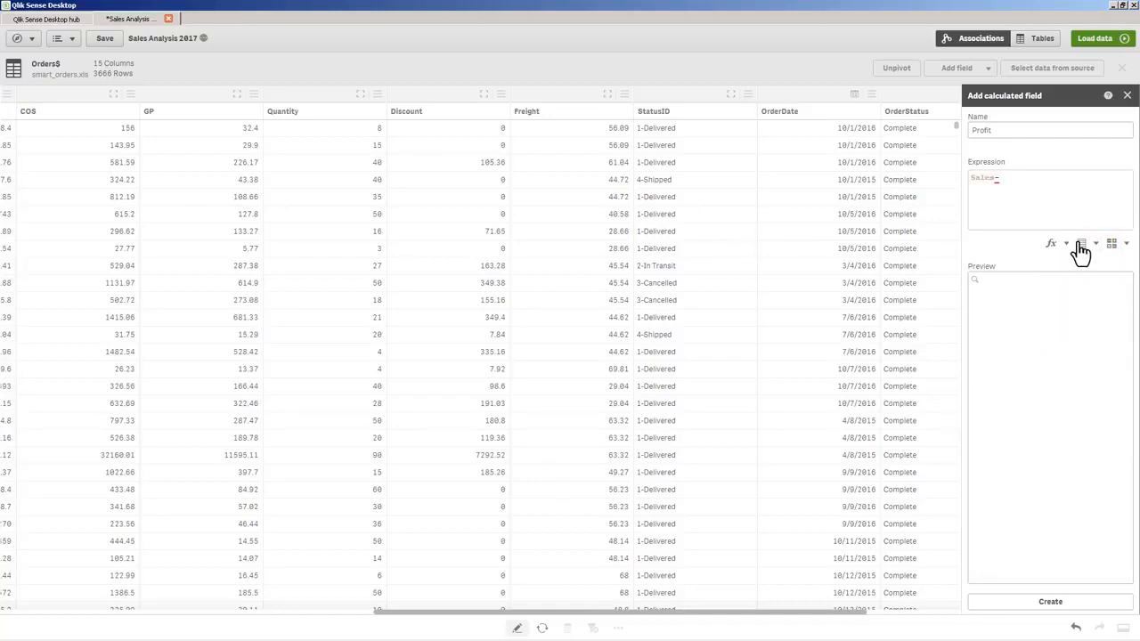
{"action": "left_click", "coordinate": [1082, 244]}
{"action": "left_click", "coordinate": [1071, 273]}
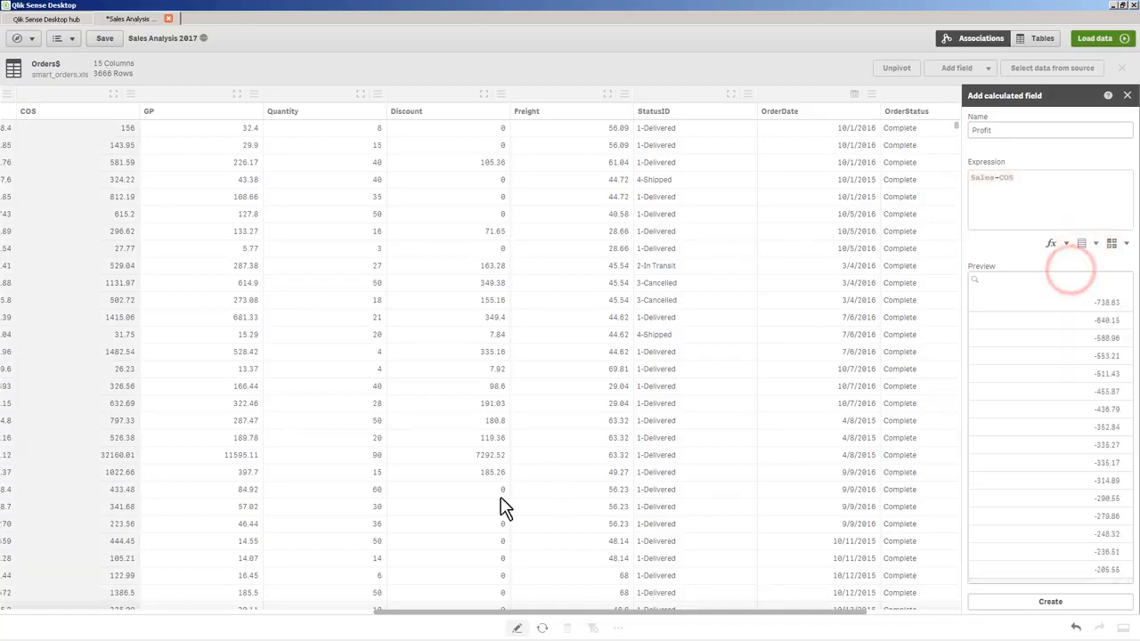
{"action": "left_click_drag", "start_coordinate": [495, 613], "coordinate": [589, 614]}
{"action": "left_click", "coordinate": [1044, 604]}
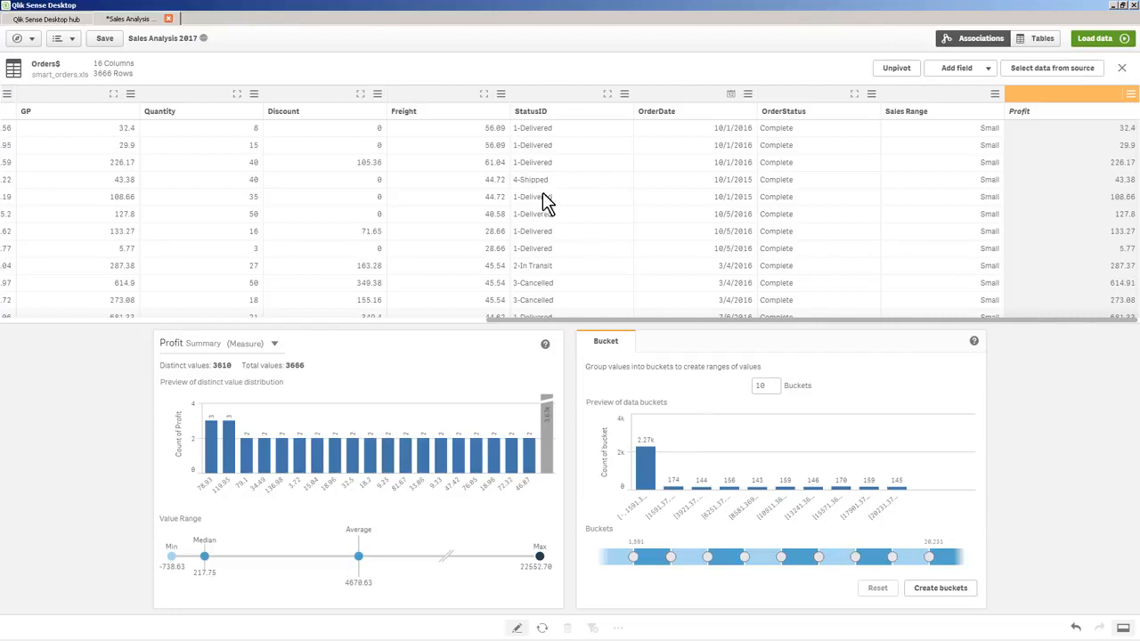
- Split the StatusID field at the hyphen and create only the second field, which holds the status text
{"action": "left_click", "coordinate": [562, 100]}
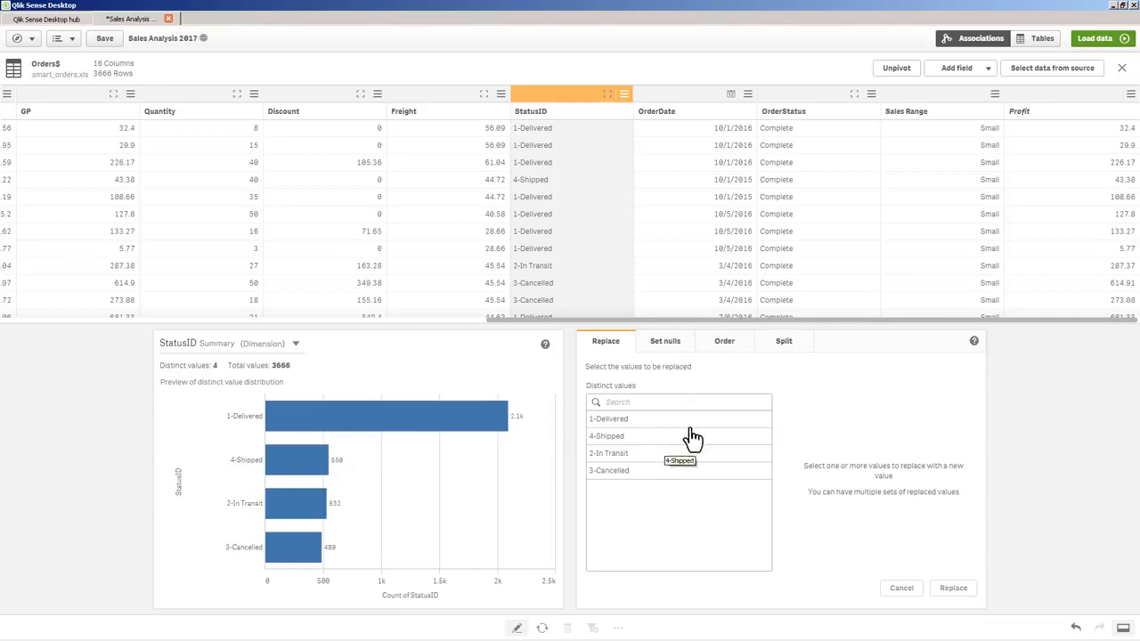
{"action": "left_click", "coordinate": [783, 345]}
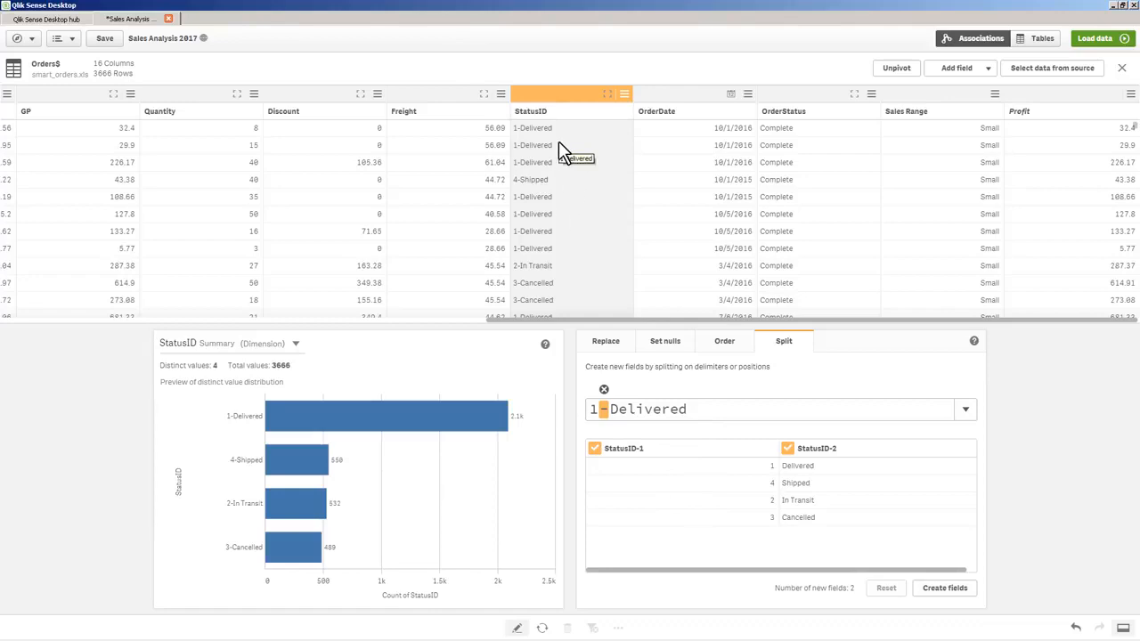
{"action": "left_click", "coordinate": [595, 448]}
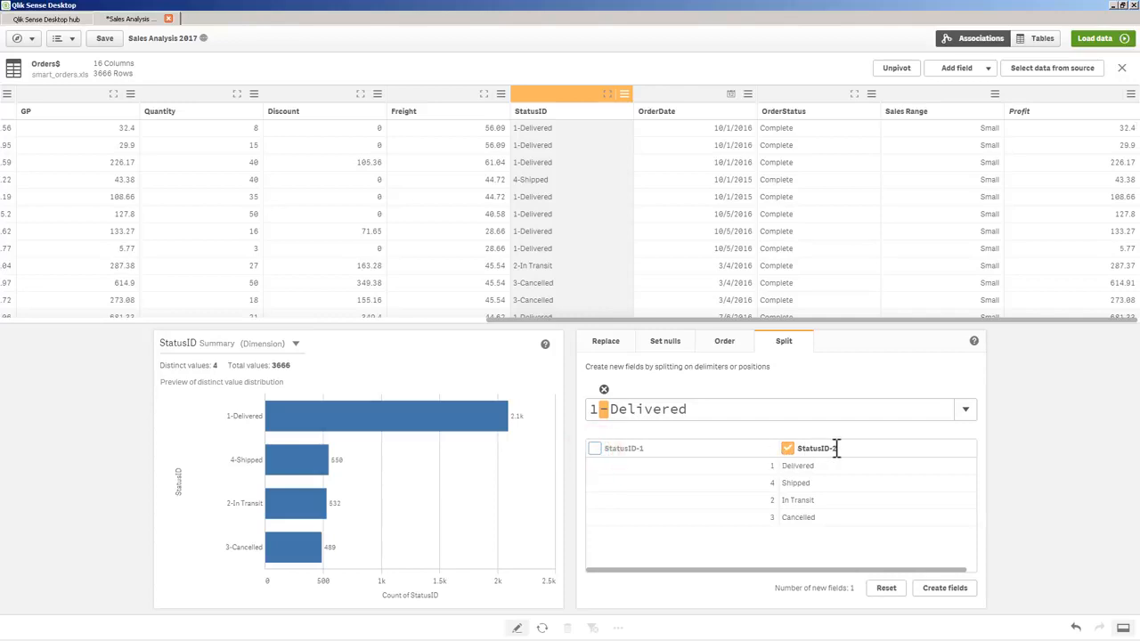
{"action": "left_click", "coordinate": [942, 589]}
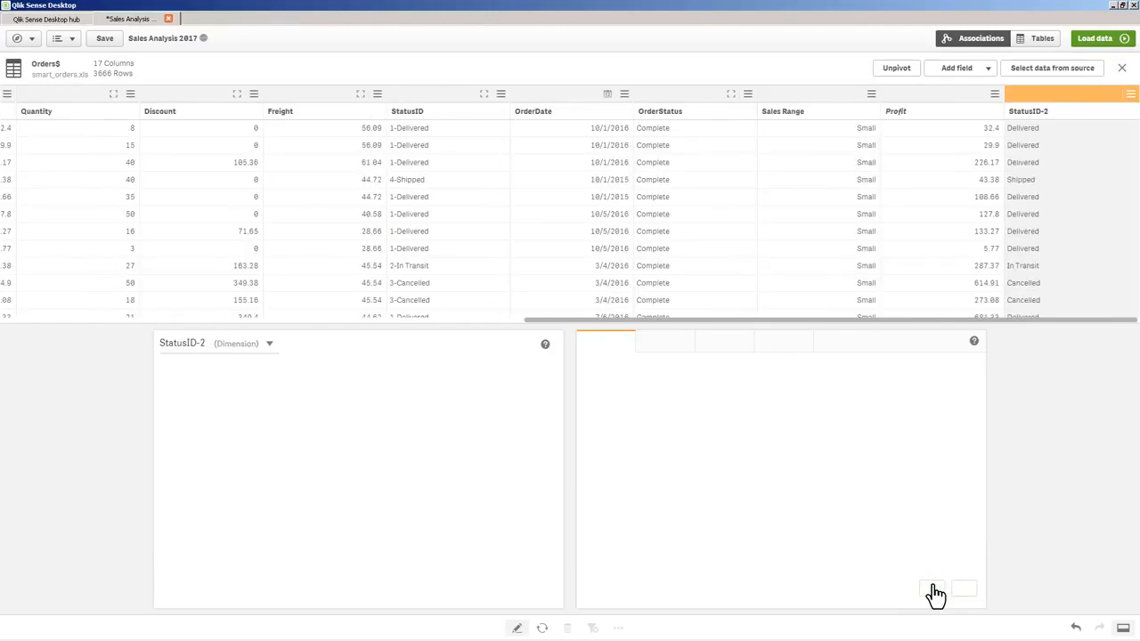
- Rename the field split from StatusID at the end of the Orders$ table as NewStatus
{"action": "left_click", "coordinate": [1056, 109]}
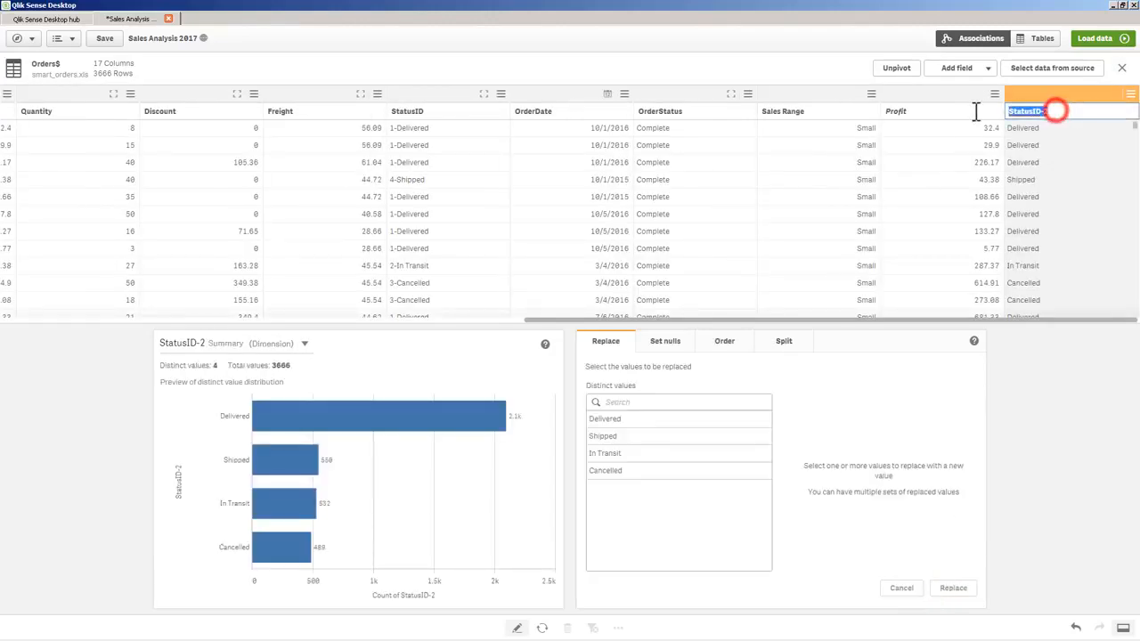
{"action": "type", "text": "NewStat"}
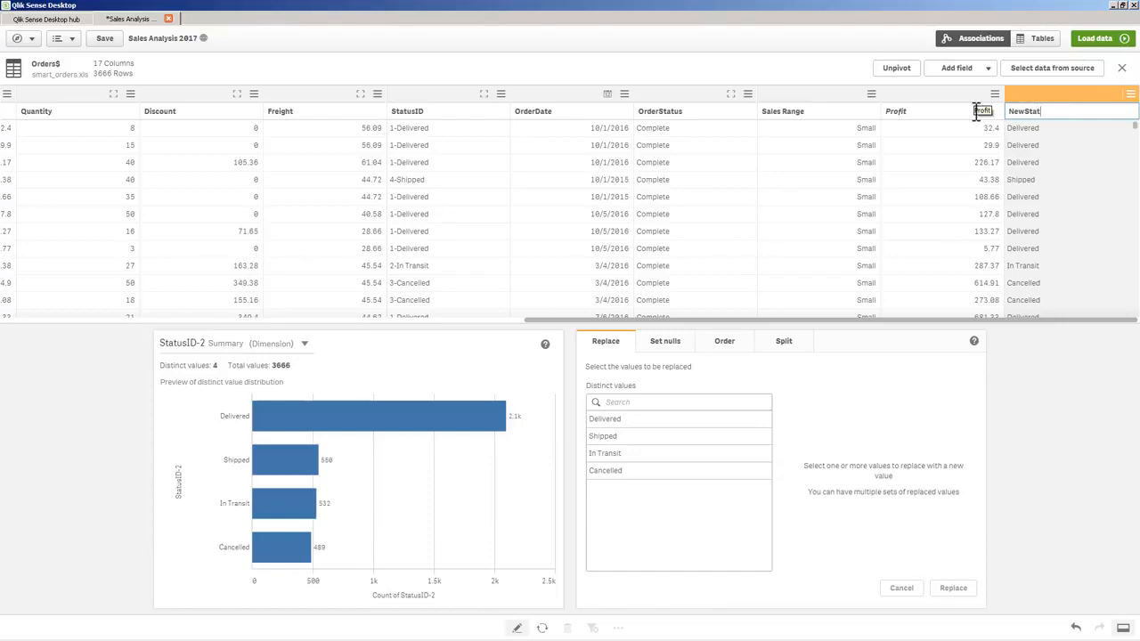
{"action": "type", "text": "us"}
{"action": "key", "text": "Return"}
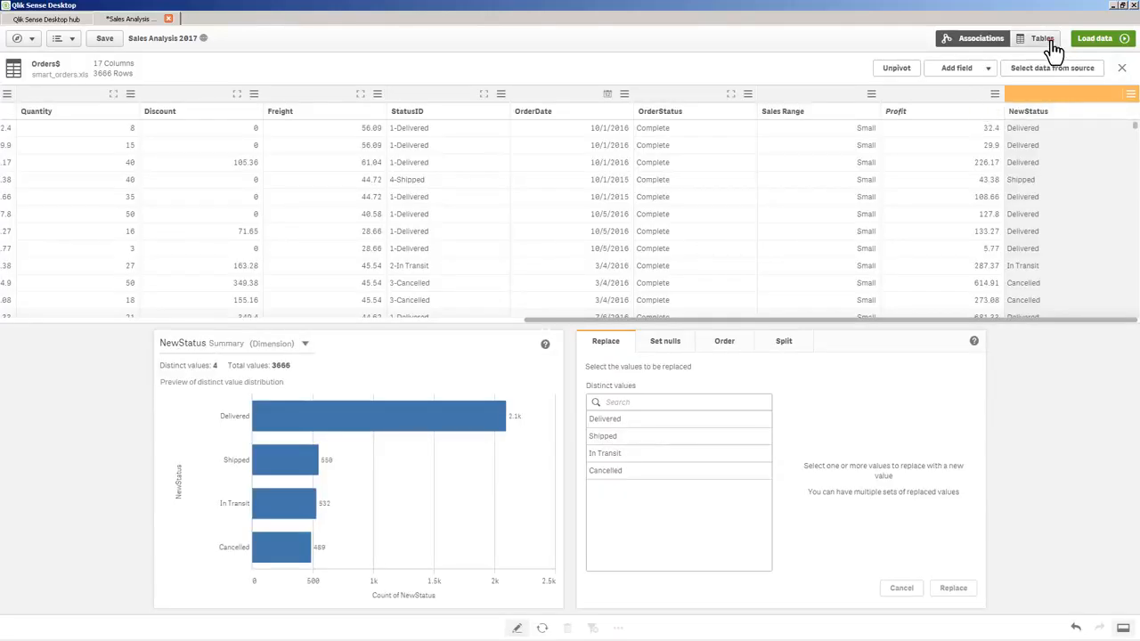
- Leave the Orders$ table editor, load the prepared data into the app, and open the new sheet for editing
{"action": "left_click", "coordinate": [1044, 41]}
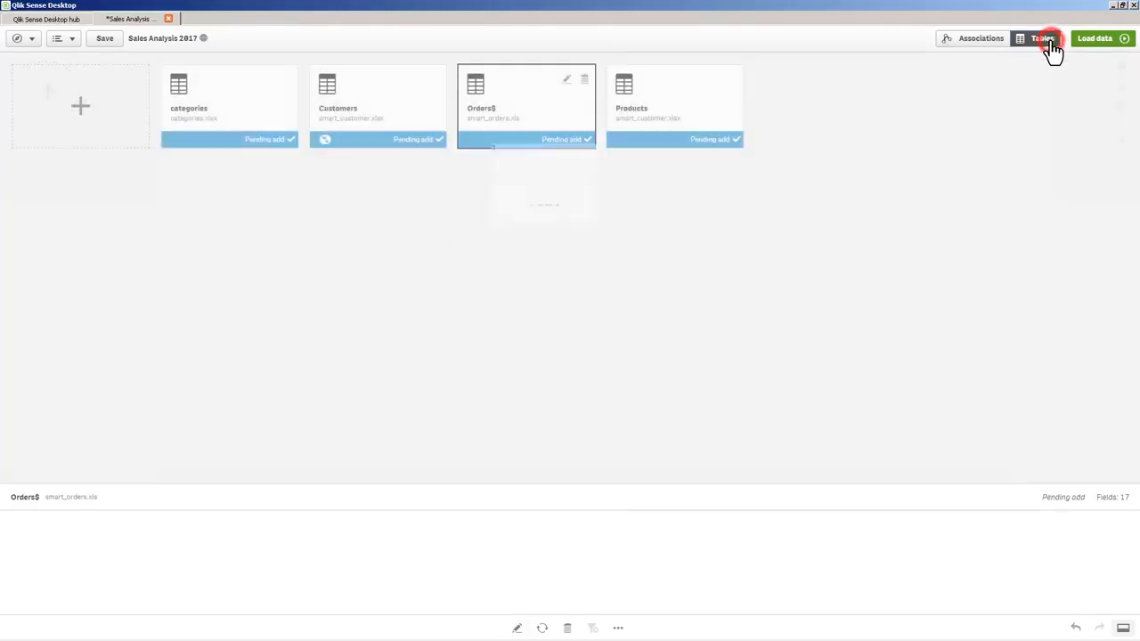
{"action": "left_click", "coordinate": [995, 44]}
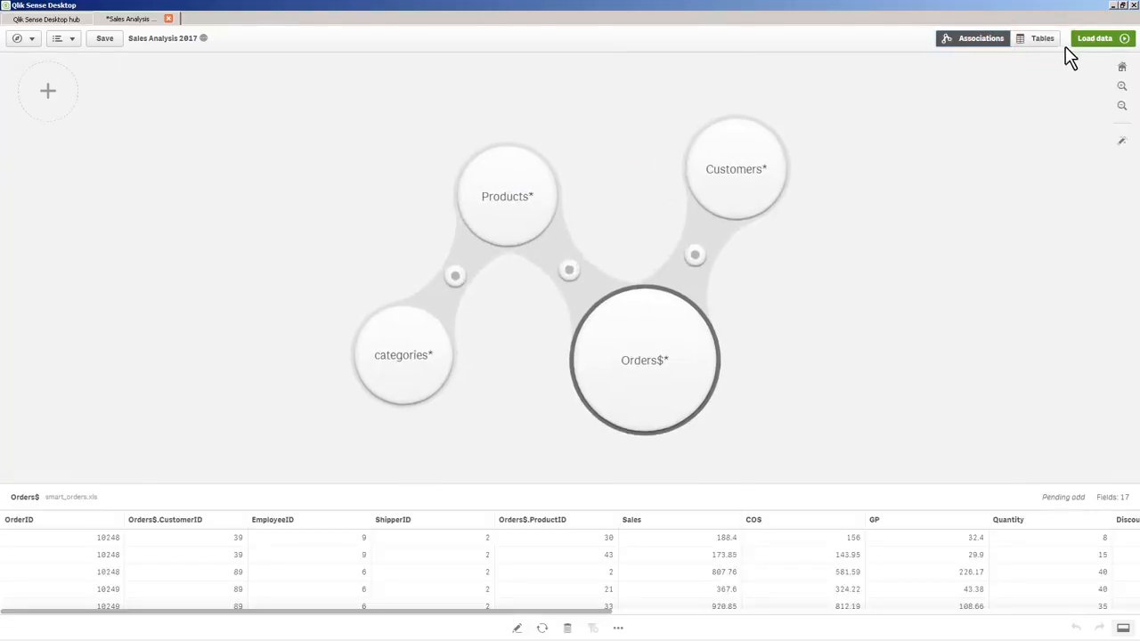
{"action": "left_click", "coordinate": [1081, 41]}
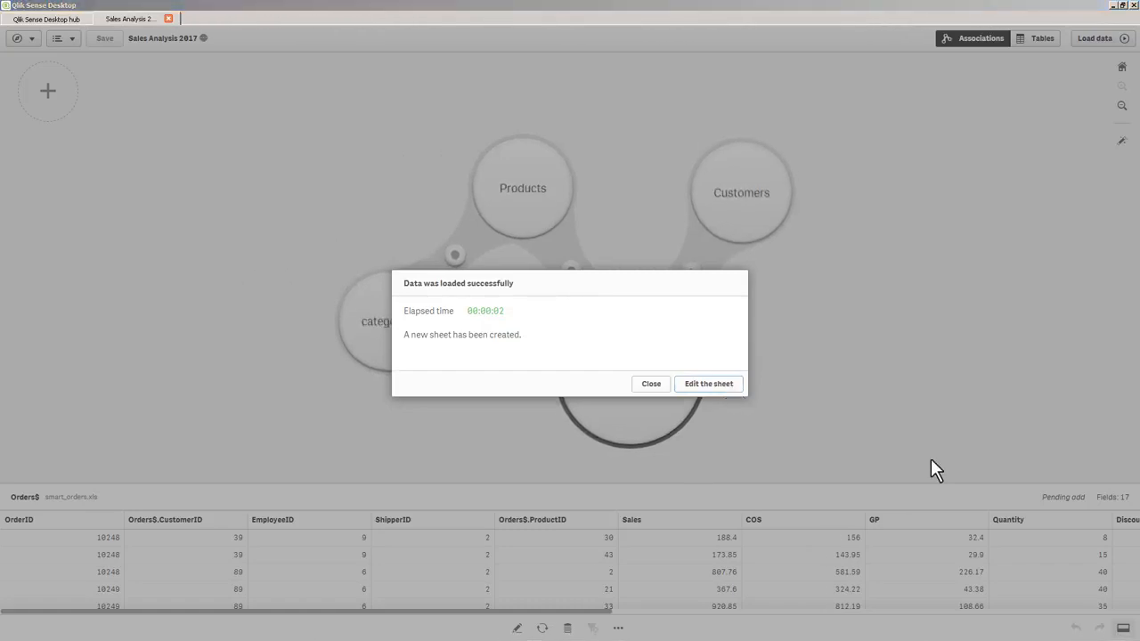
{"action": "left_click", "coordinate": [714, 385]}
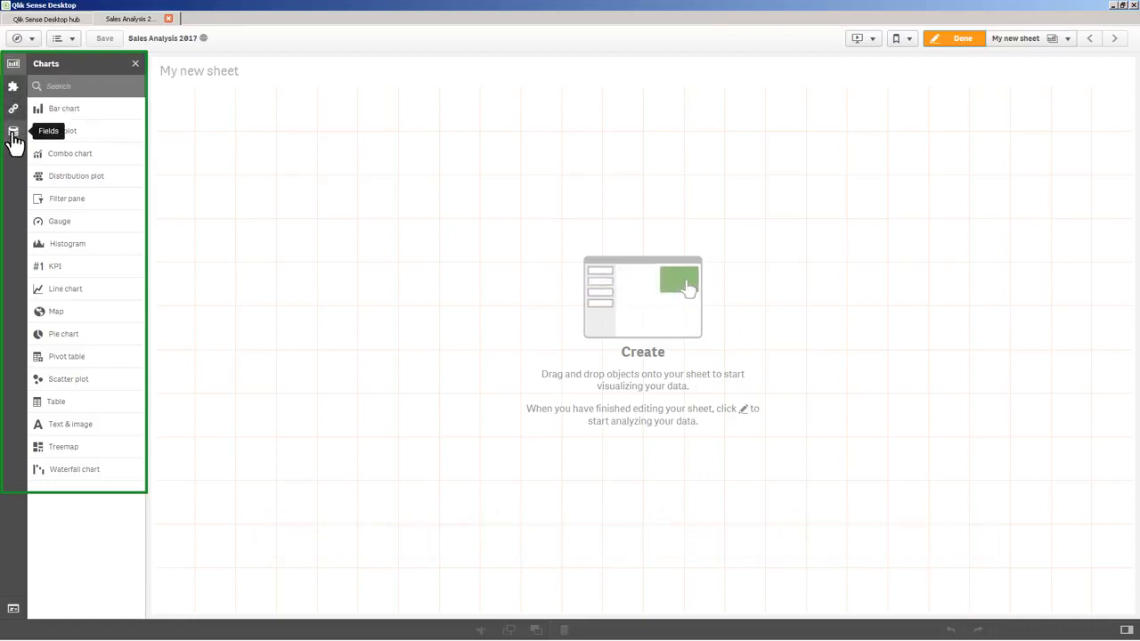
- Examine the sheet editor's navigation and app options, stories, bookmarks, sheets, variables and sheet properties
{"action": "left_click", "coordinate": [30, 40]}
{"action": "left_click", "coordinate": [74, 43]}
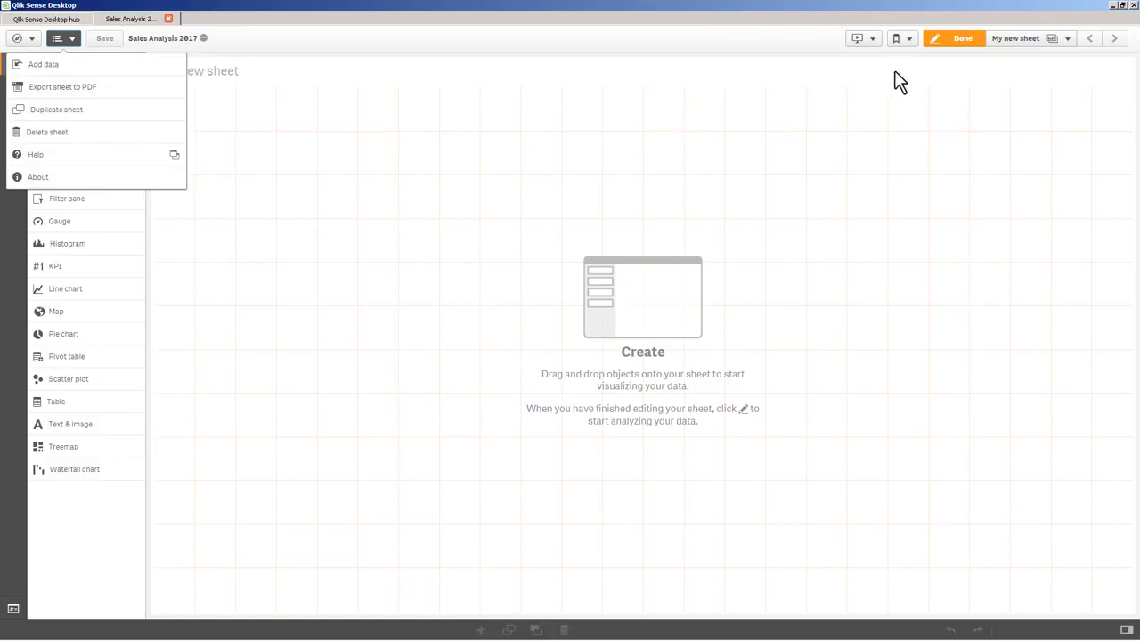
{"action": "left_click", "coordinate": [866, 43]}
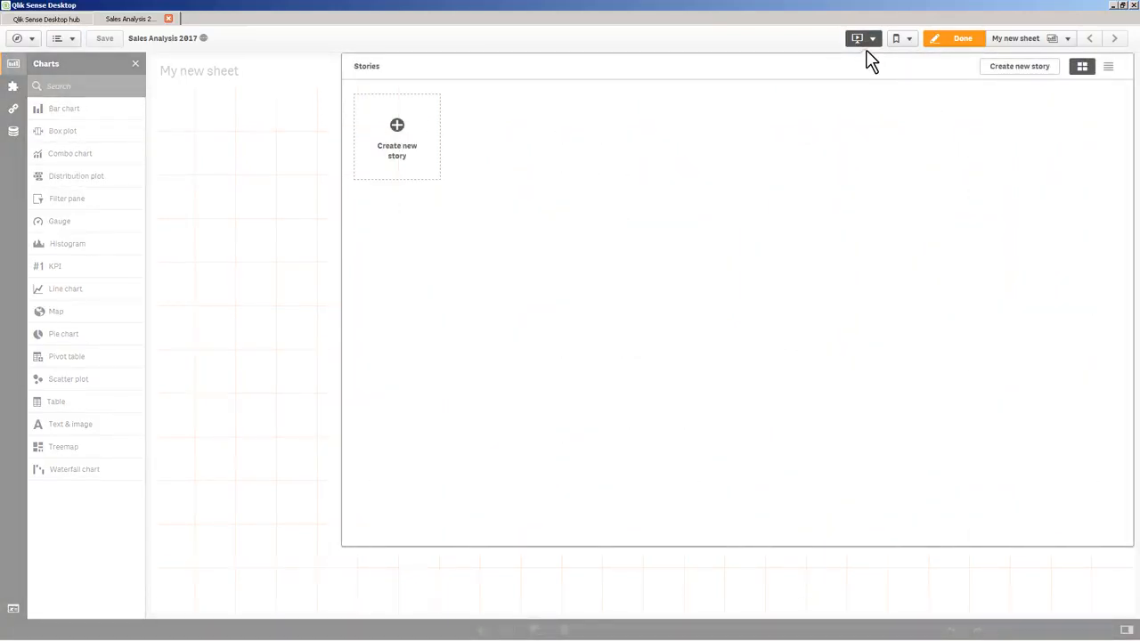
{"action": "left_click", "coordinate": [911, 44]}
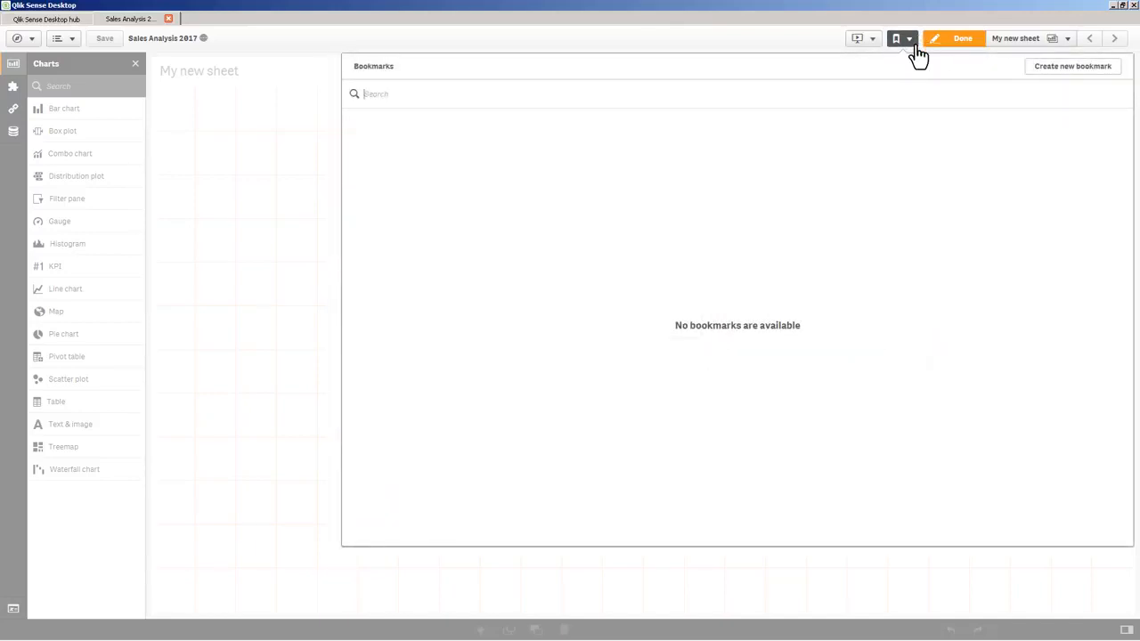
{"action": "left_click", "coordinate": [1006, 45]}
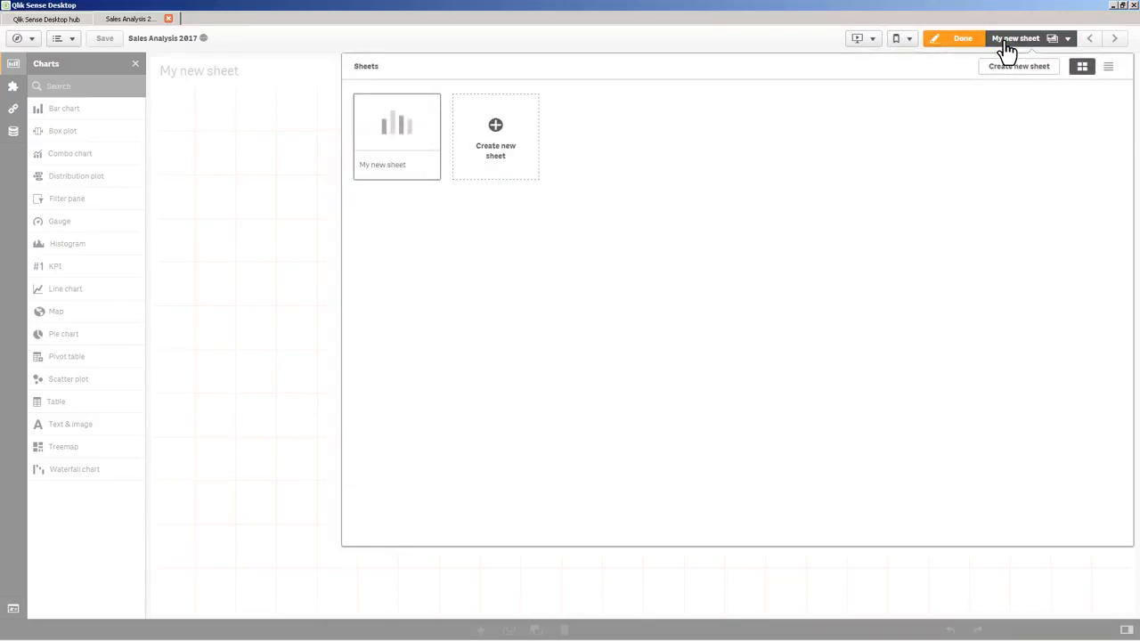
{"action": "left_click", "coordinate": [1129, 51]}
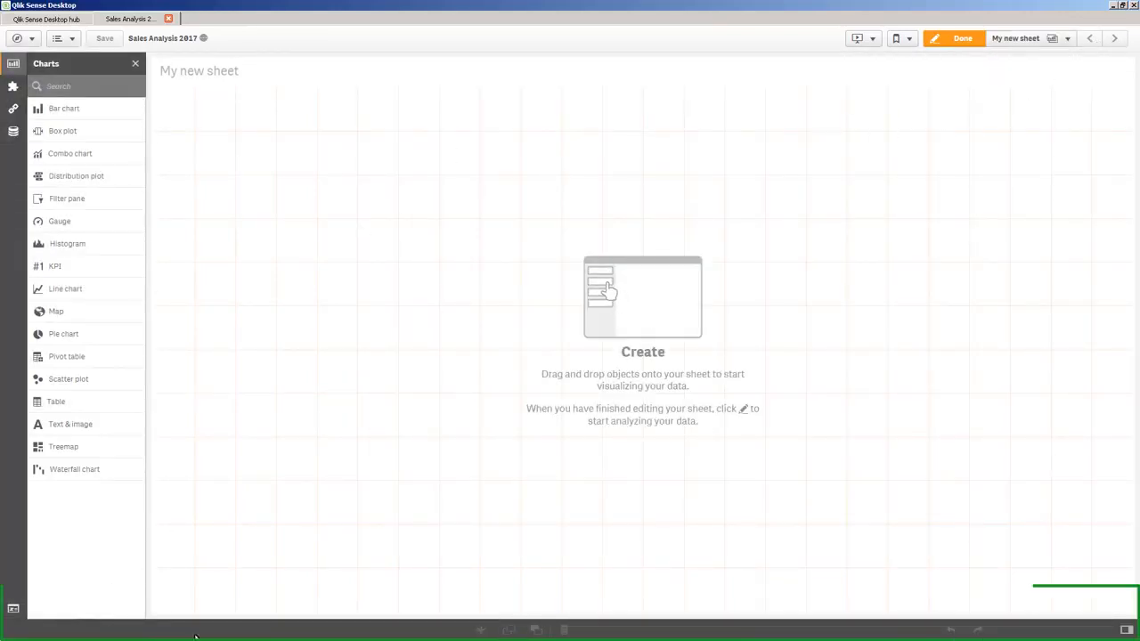
{"action": "left_click", "coordinate": [14, 609]}
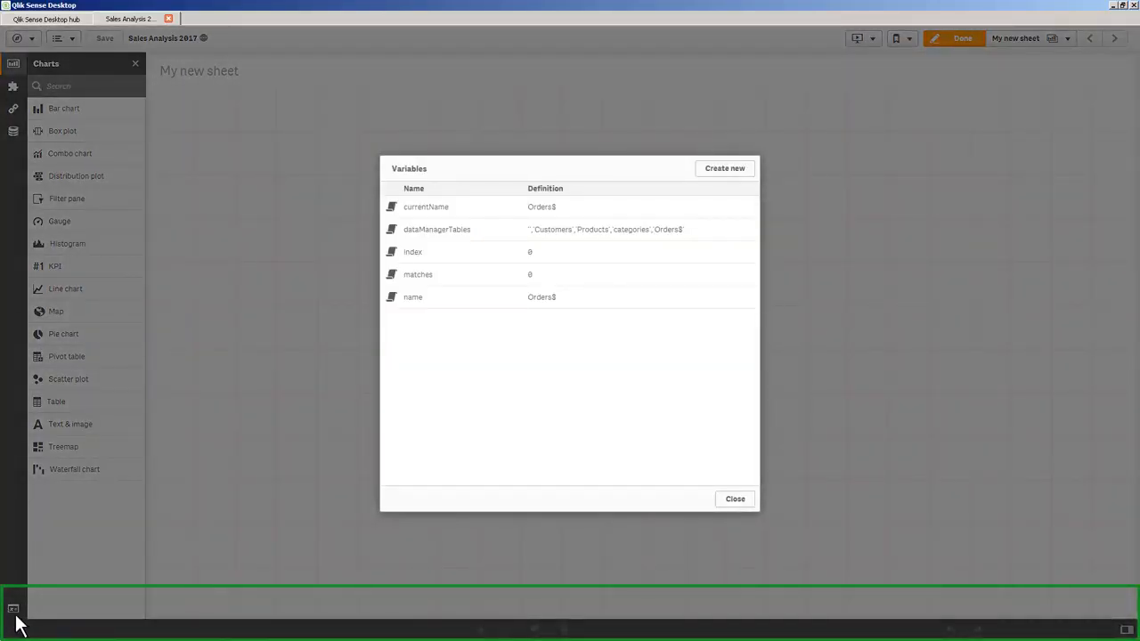
{"action": "left_click", "coordinate": [736, 499]}
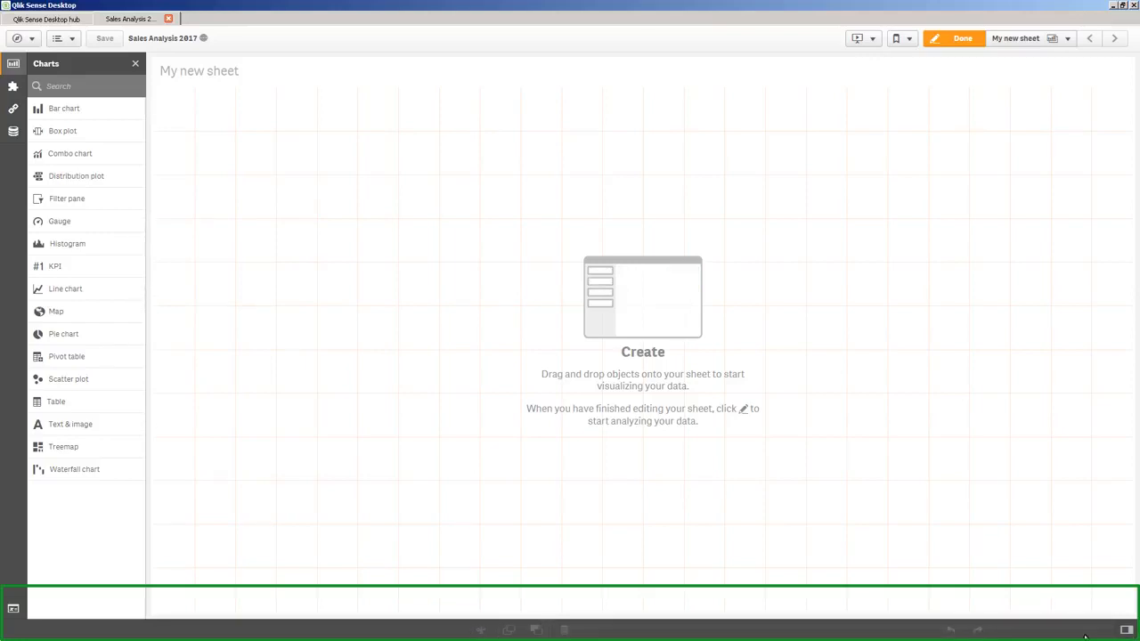
{"action": "left_click", "coordinate": [1127, 630]}
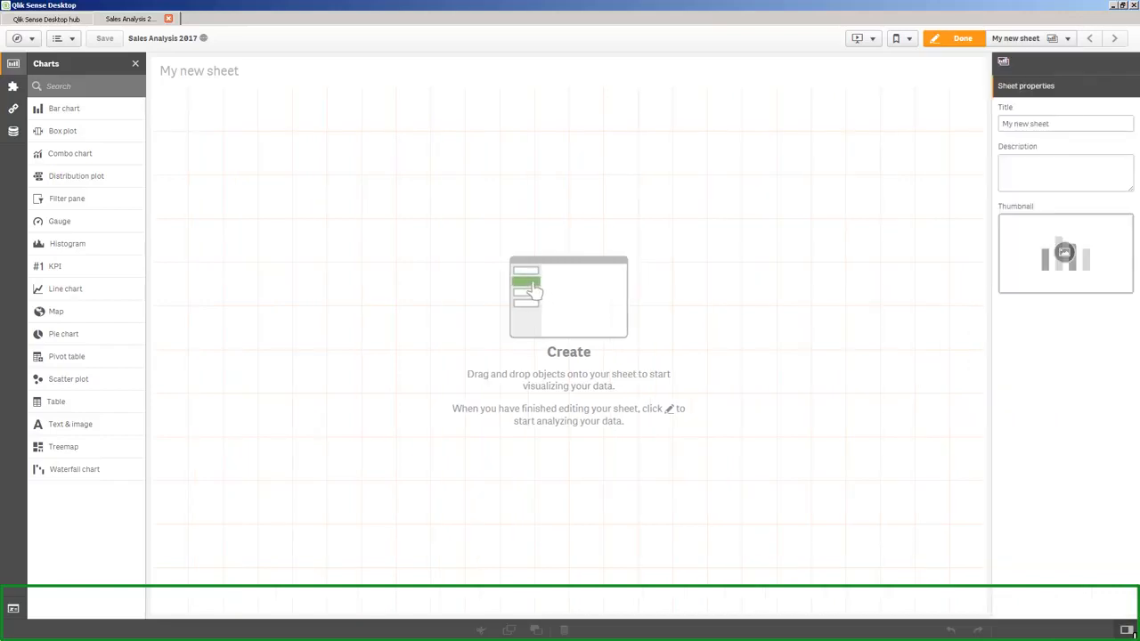
{"action": "left_click", "coordinate": [1127, 630]}
{"action": "left_click", "coordinate": [1127, 629]}
- Add a bar chart with CategoryName as its dimension at the sheet's upper left, shortened to about eight grid rows
{"action": "left_click_drag", "start_coordinate": [71, 109], "coordinate": [263, 174]}
{"action": "left_click_drag", "start_coordinate": [557, 614], "coordinate": [547, 427]}
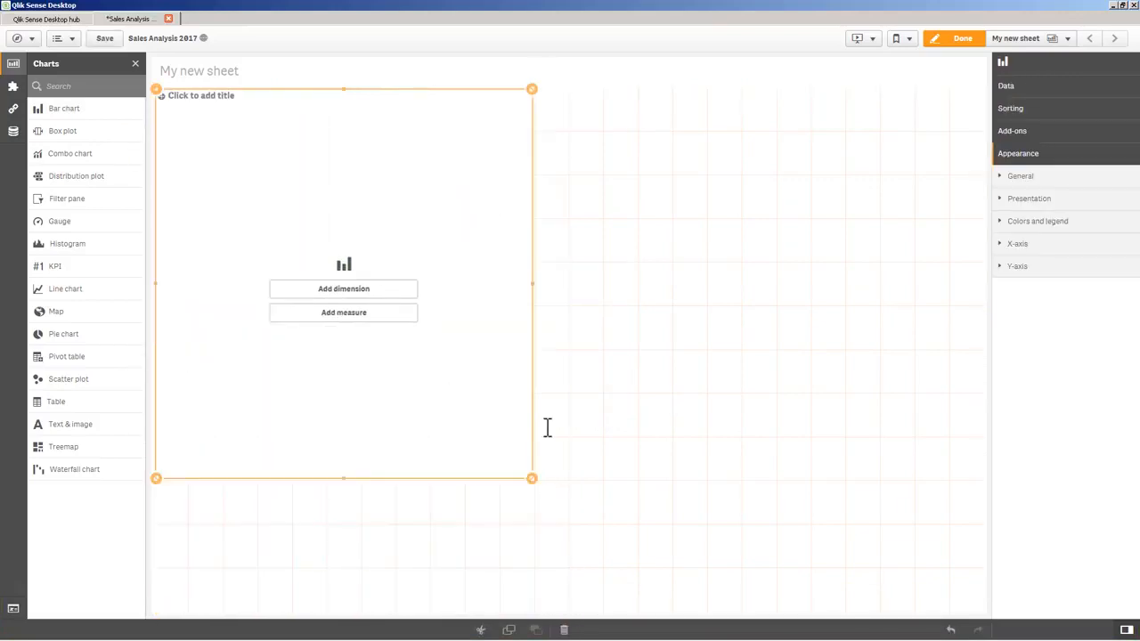
{"action": "left_click", "coordinate": [377, 269]}
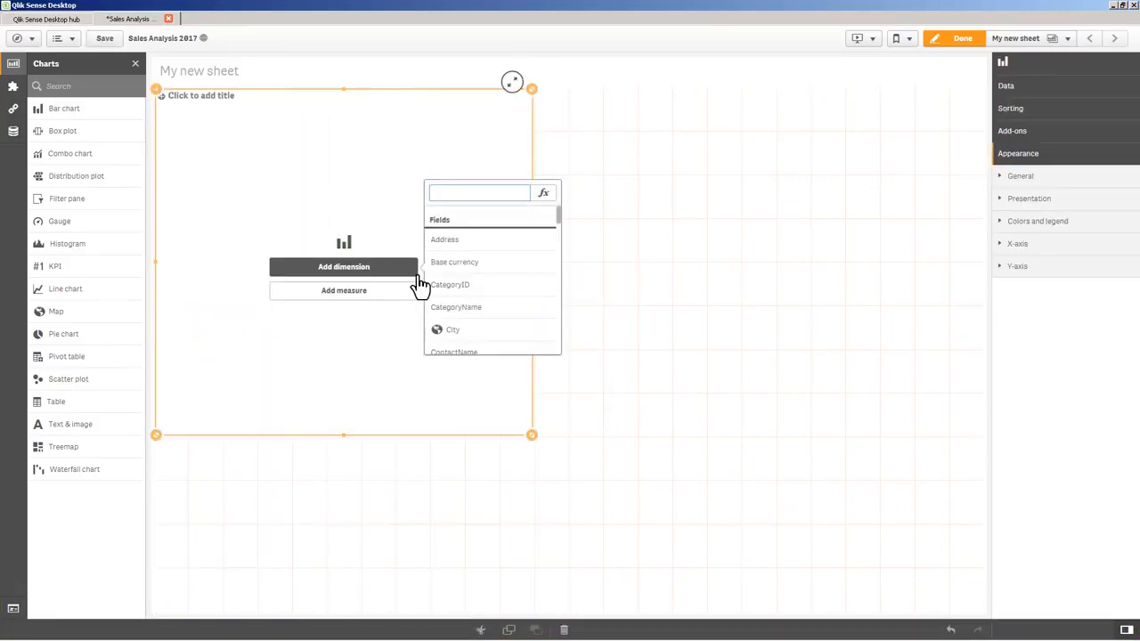
{"action": "left_click", "coordinate": [456, 307]}
- Add Sum(Sales) as the bar chart's measure and shorten the chart by one grid row
{"action": "left_click", "coordinate": [397, 300]}
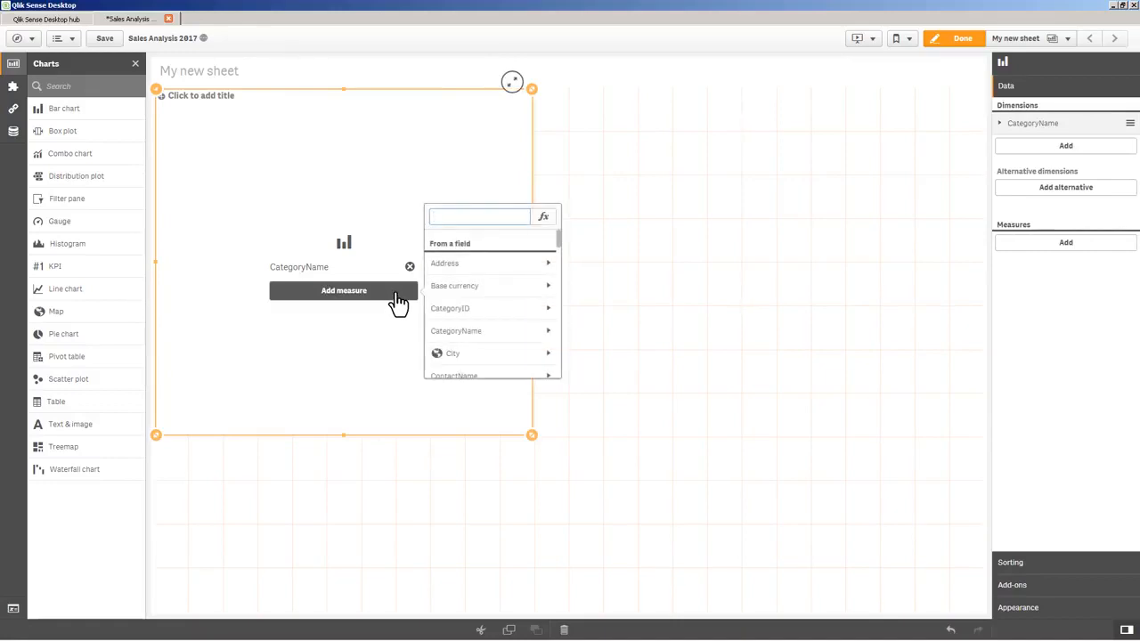
{"action": "type", "text": "sa"}
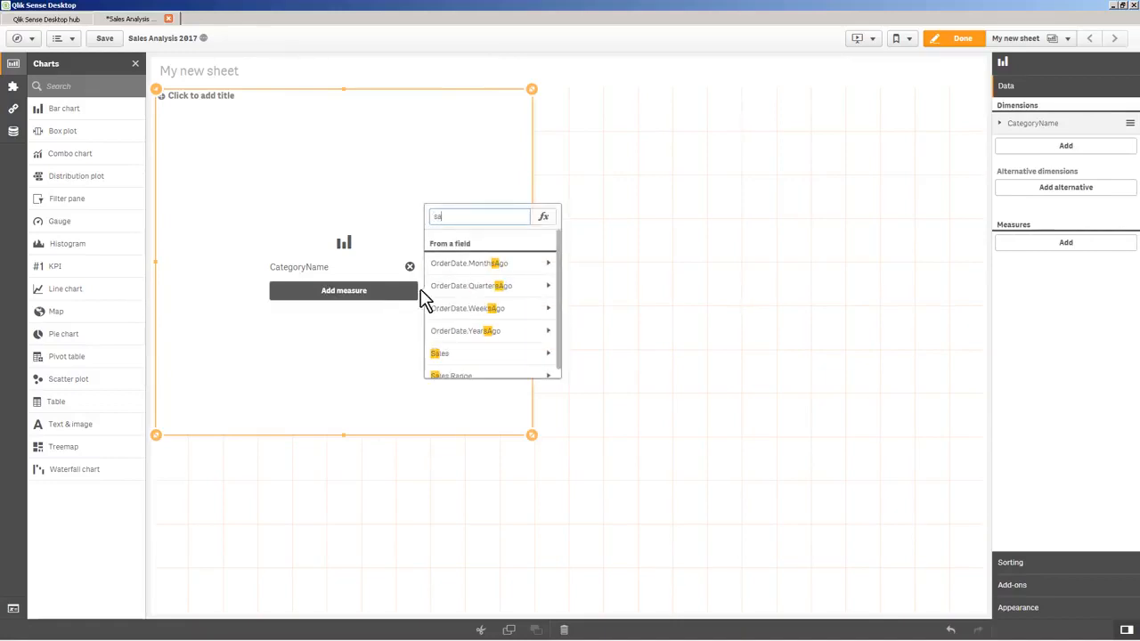
{"action": "left_click", "coordinate": [462, 353]}
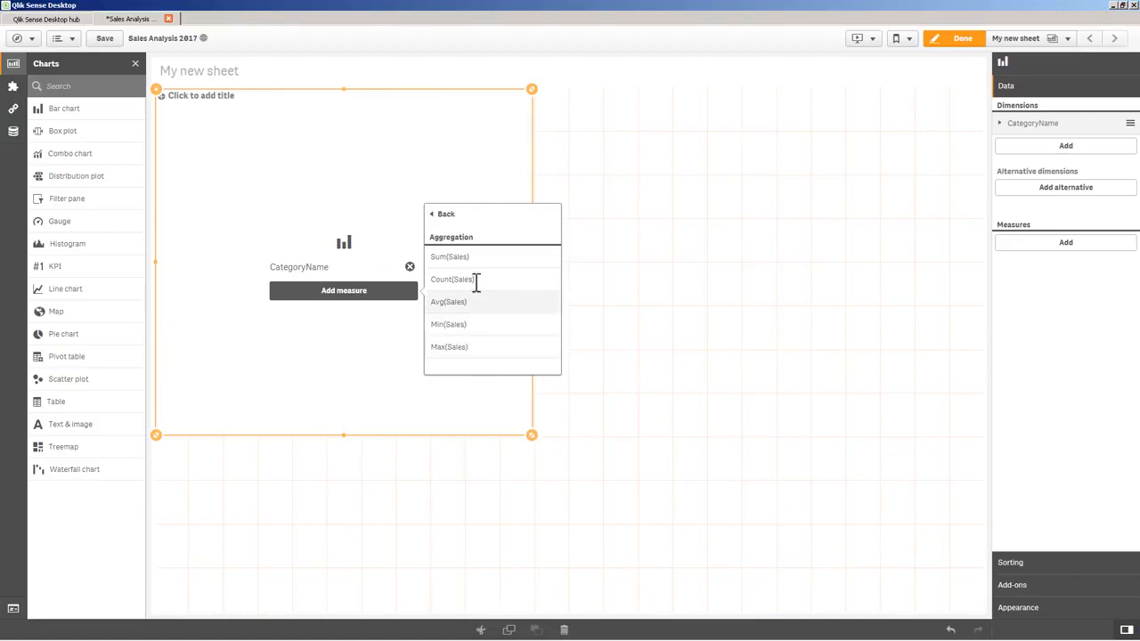
{"action": "left_click", "coordinate": [475, 259]}
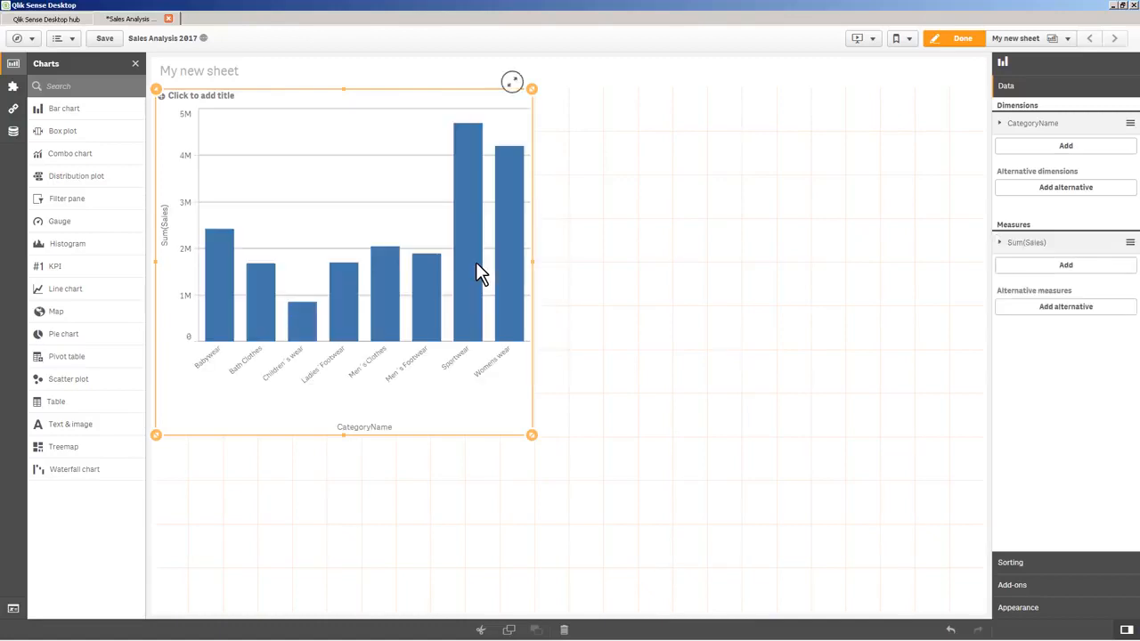
{"action": "left_click_drag", "start_coordinate": [532, 436], "coordinate": [533, 393]}
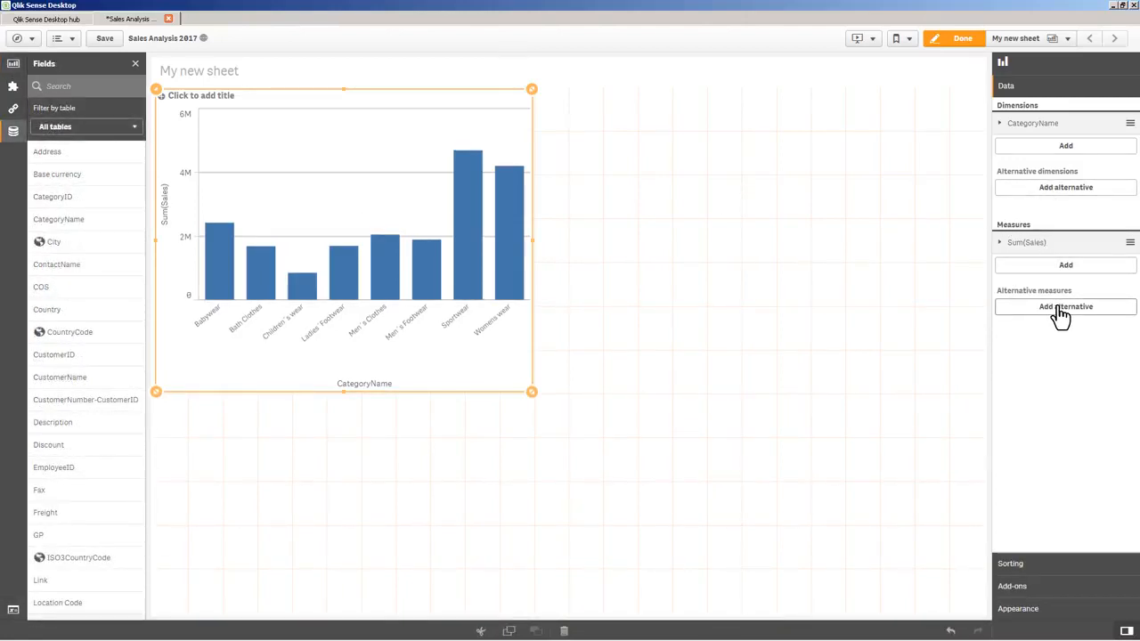
- Add Country as an alternative dimension of the bar chart
{"action": "left_click", "coordinate": [1071, 189]}
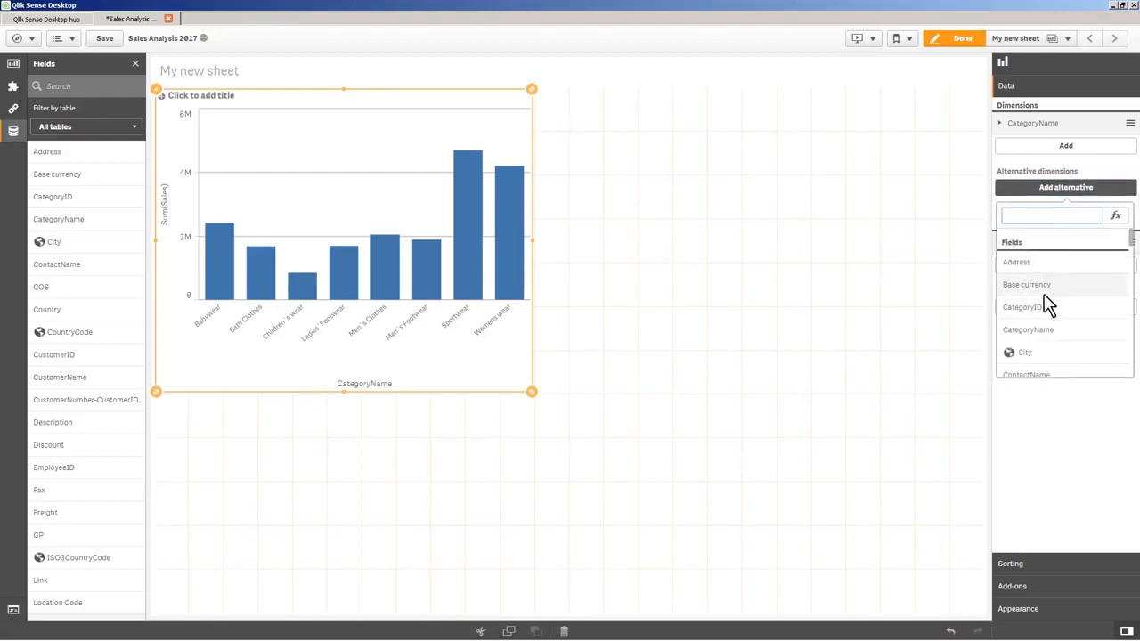
{"action": "scroll", "coordinate": [1049, 361], "scroll_direction": "down", "scroll_amount": 1}
{"action": "left_click", "coordinate": [1033, 360]}
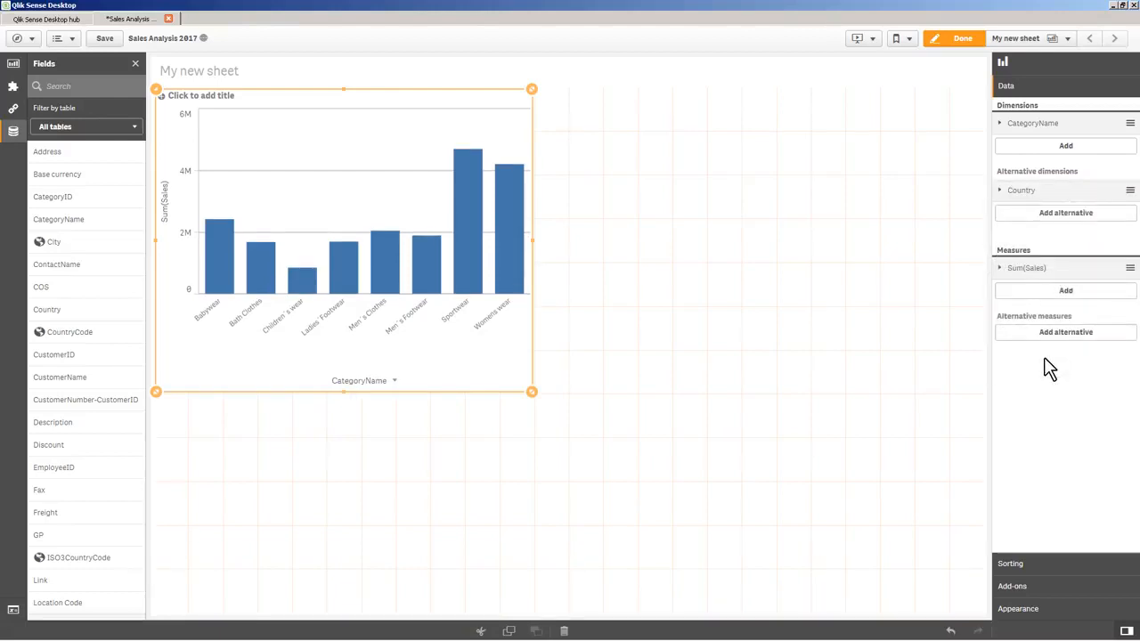
- Try switching the chart's dimension to Country and back to CategoryName outside edit mode, then resume editing and discard the temporary changes
{"action": "left_click", "coordinate": [953, 45]}
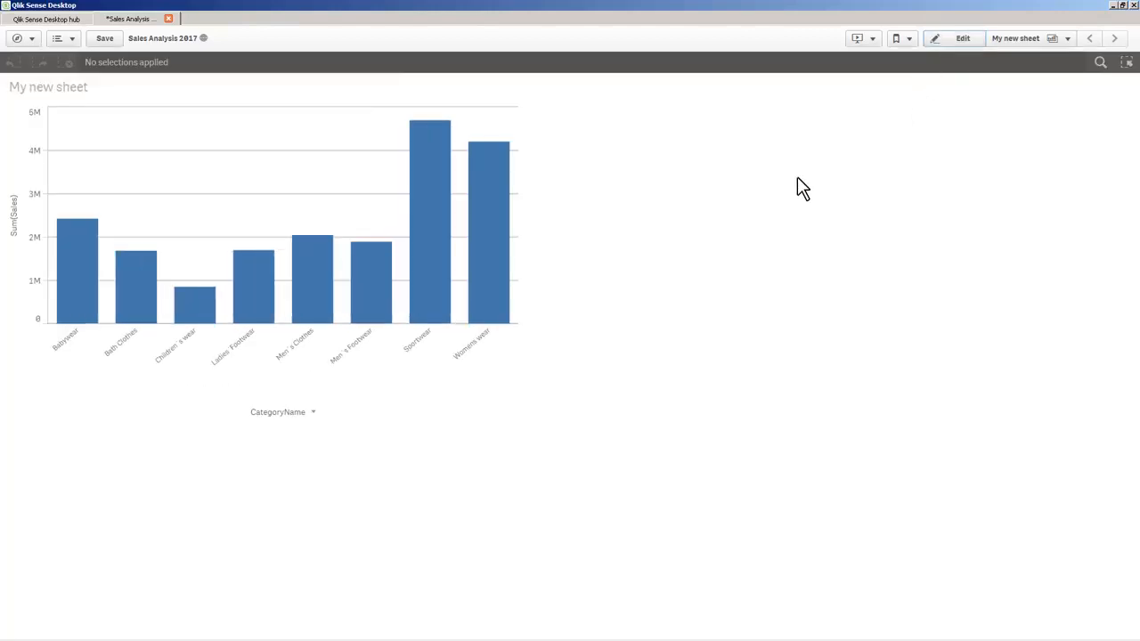
{"action": "left_click", "coordinate": [314, 419]}
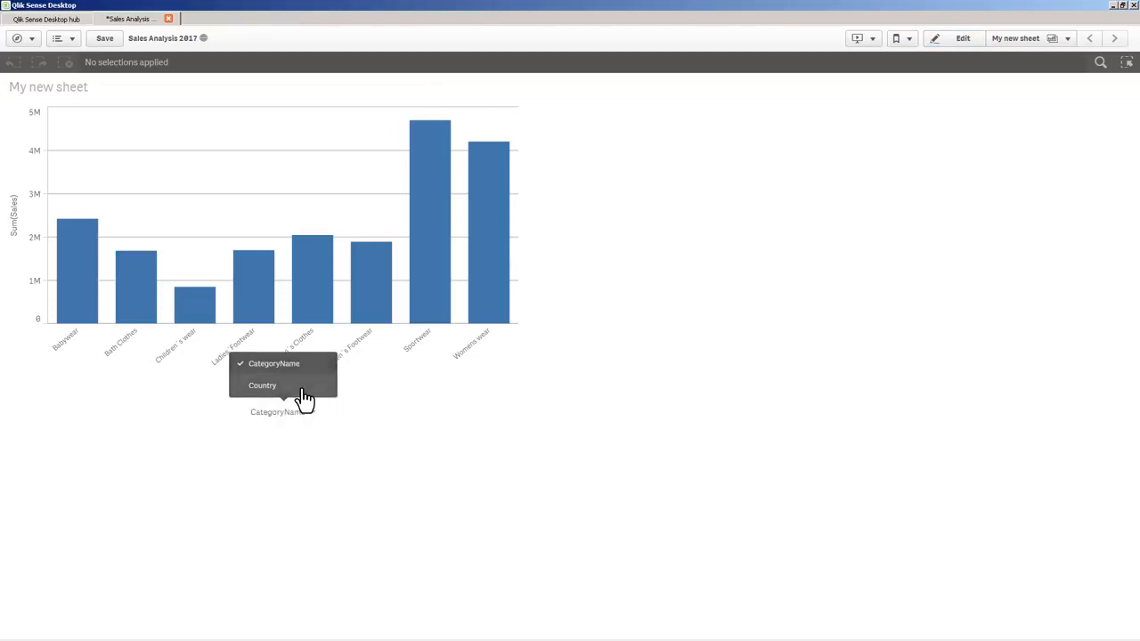
{"action": "left_click", "coordinate": [303, 392]}
{"action": "left_click", "coordinate": [301, 415]}
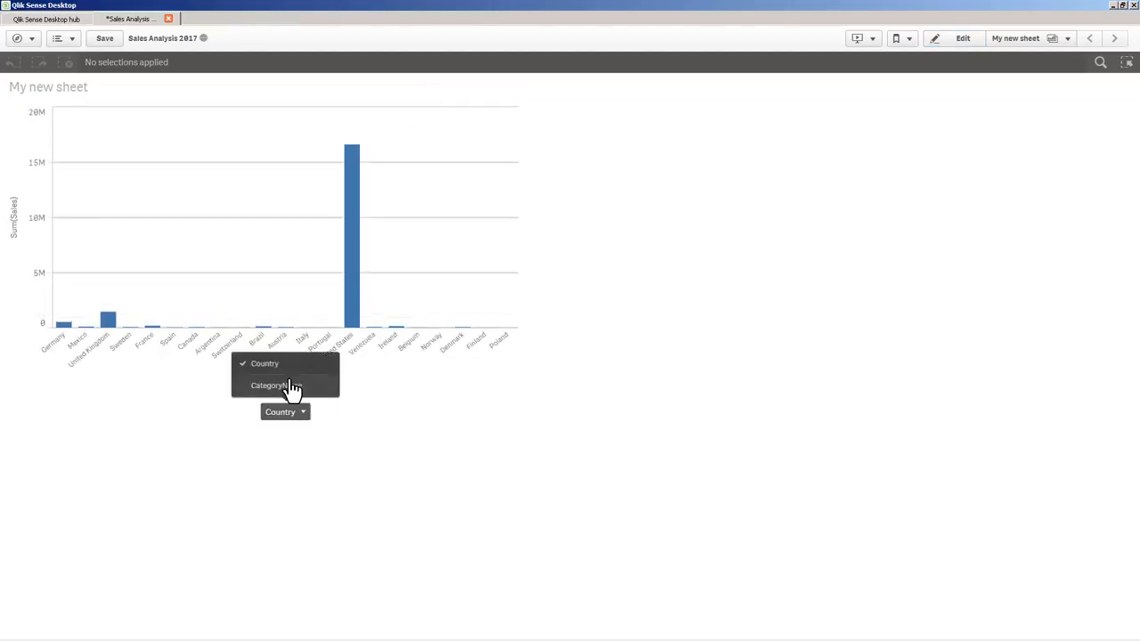
{"action": "left_click", "coordinate": [294, 390]}
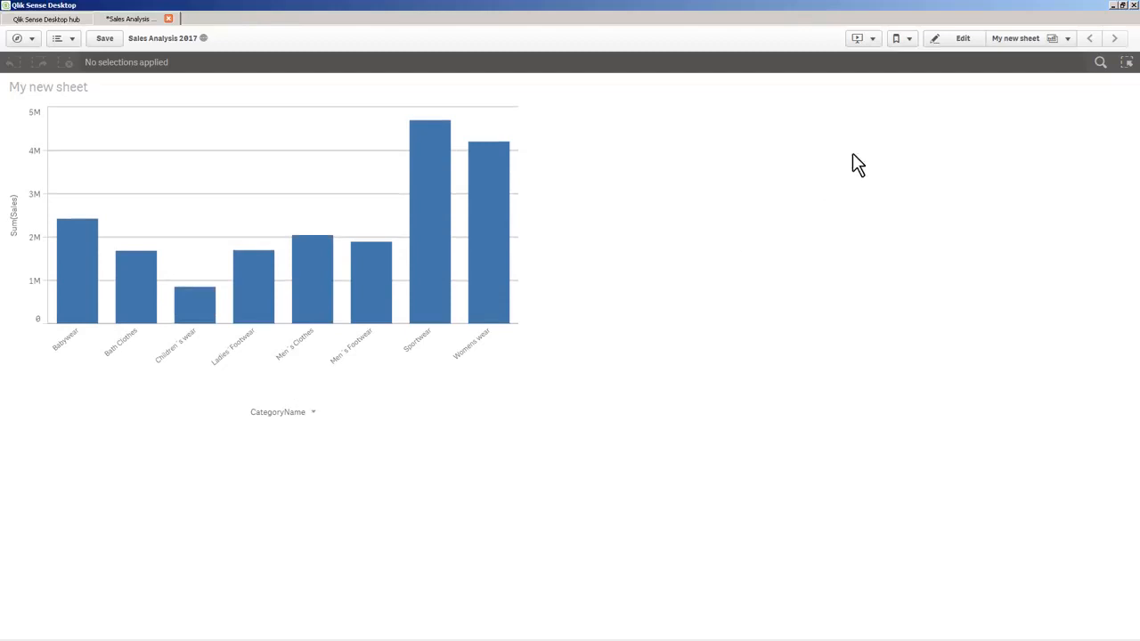
{"action": "left_click", "coordinate": [950, 45]}
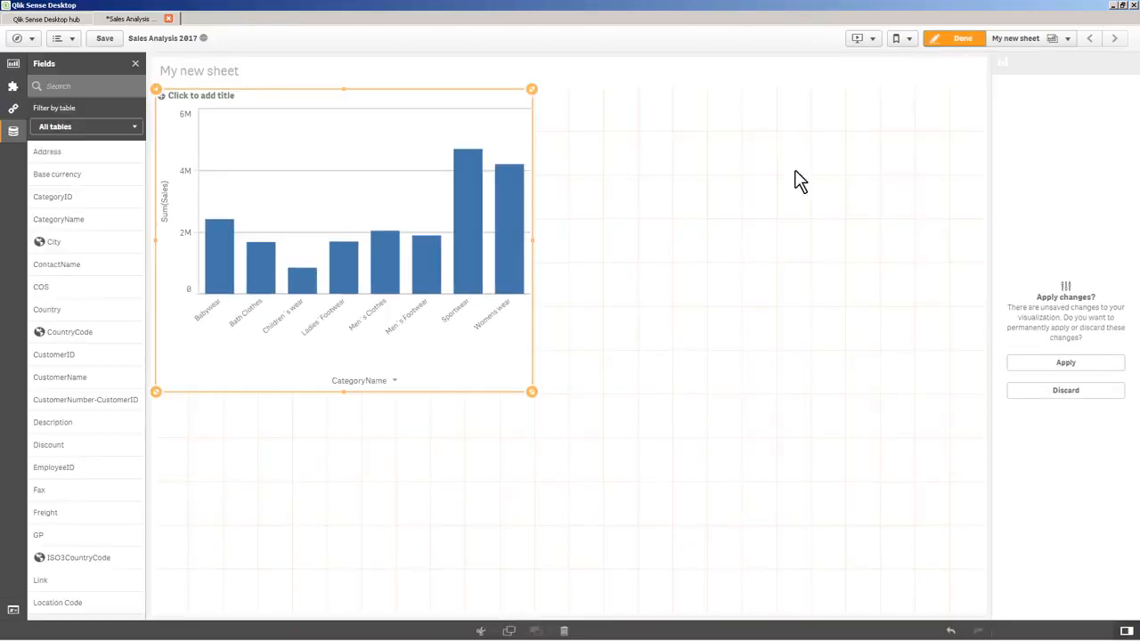
{"action": "left_click", "coordinate": [1064, 392]}
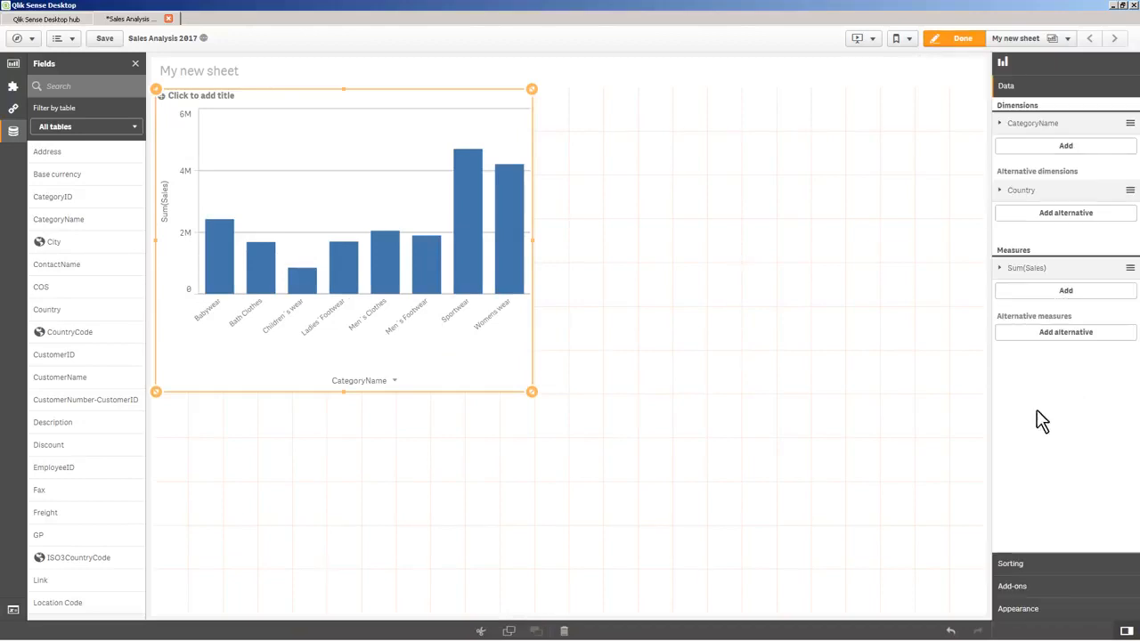
- Sort the bar chart by Sum(Sales) first, using custom numerical sorting in descending order
{"action": "left_click", "coordinate": [1018, 563]}
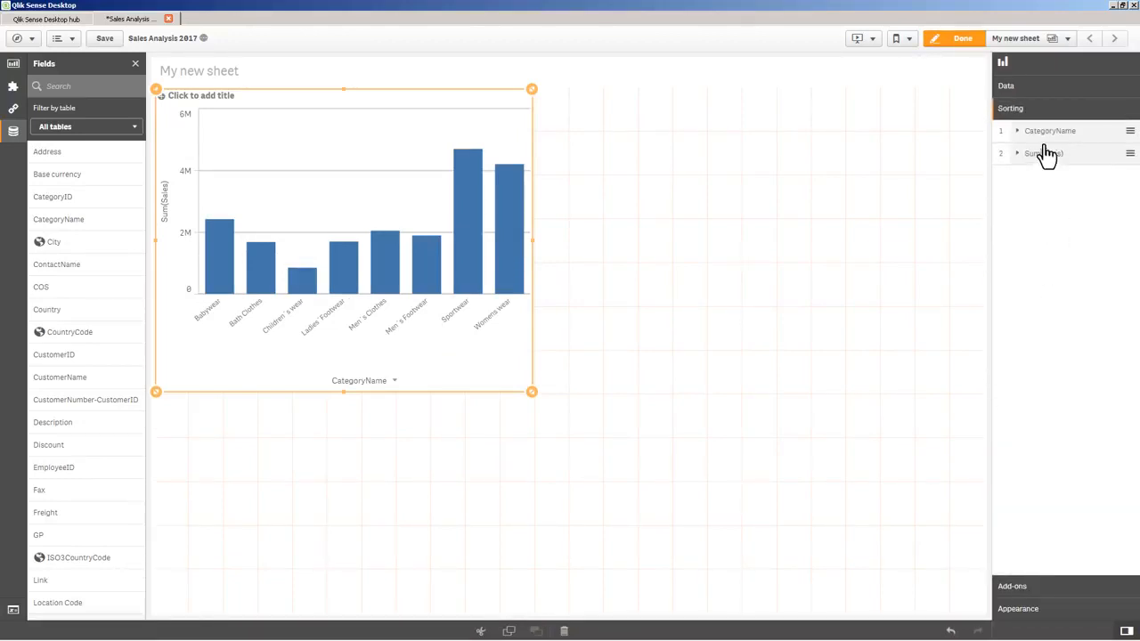
{"action": "left_click_drag", "start_coordinate": [1046, 155], "coordinate": [1046, 140]}
{"action": "left_click", "coordinate": [1031, 134]}
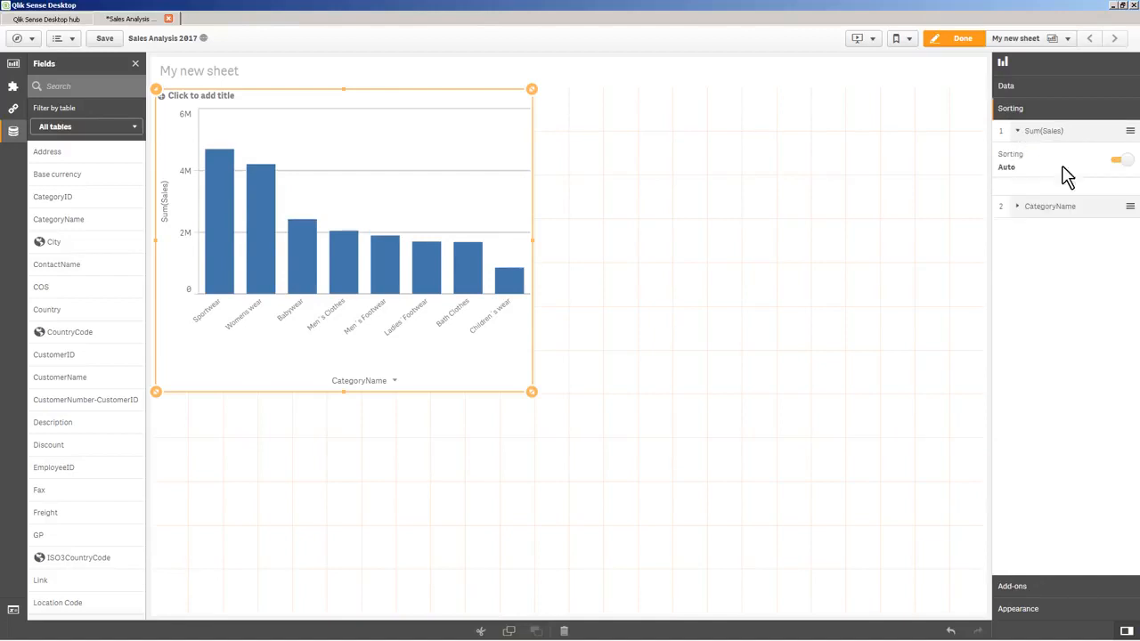
{"action": "left_click", "coordinate": [1120, 162]}
{"action": "left_click", "coordinate": [1058, 218]}
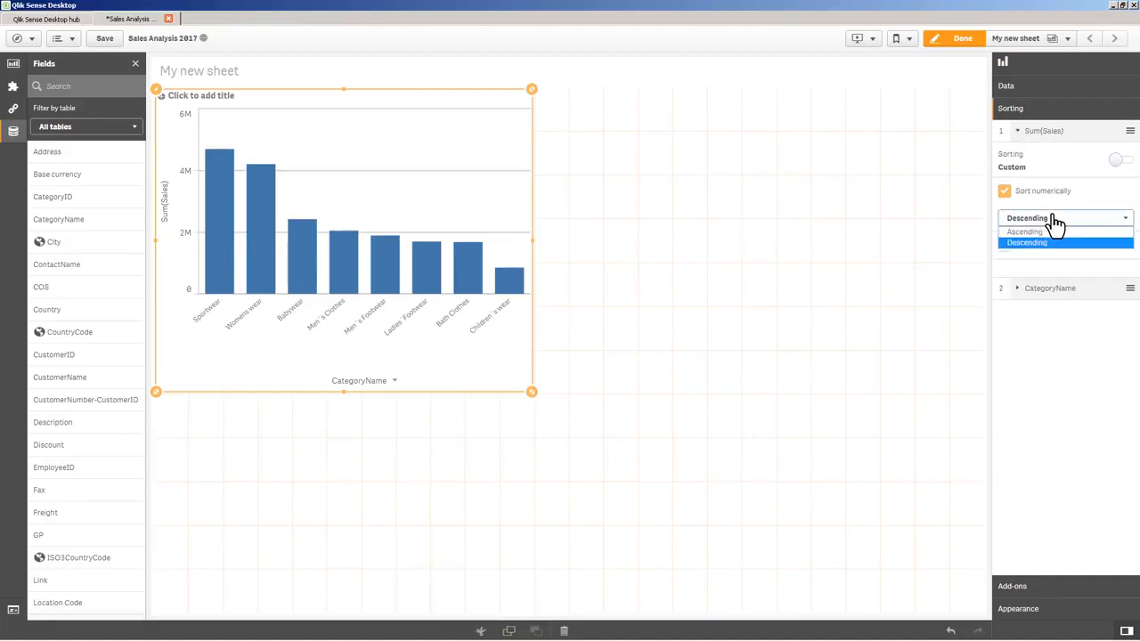
{"action": "left_click", "coordinate": [1055, 218]}
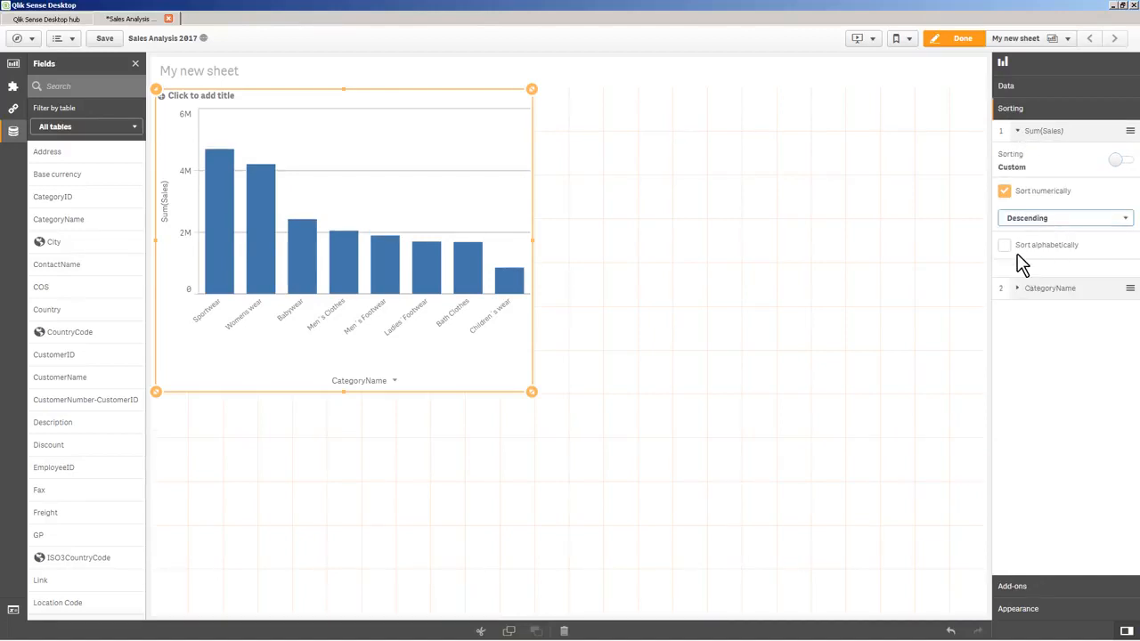
- Examine the bar chart's data handling add-on options
{"action": "left_click", "coordinate": [1012, 586]}
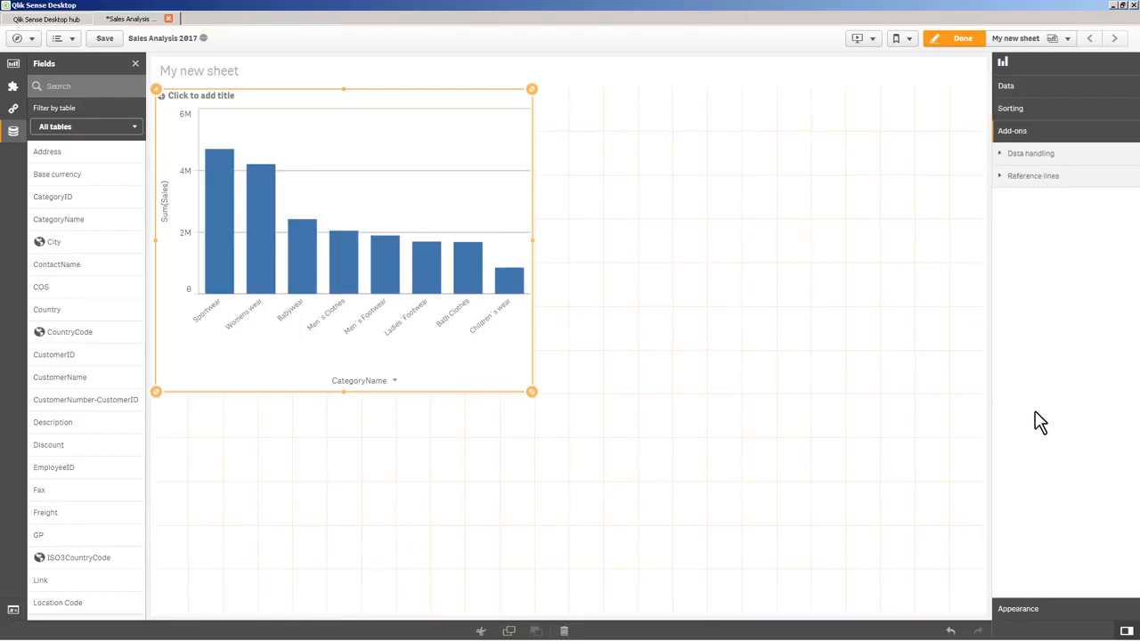
{"action": "left_click", "coordinate": [1050, 167]}
{"action": "left_click", "coordinate": [1050, 168]}
{"action": "left_click", "coordinate": [1029, 166]}
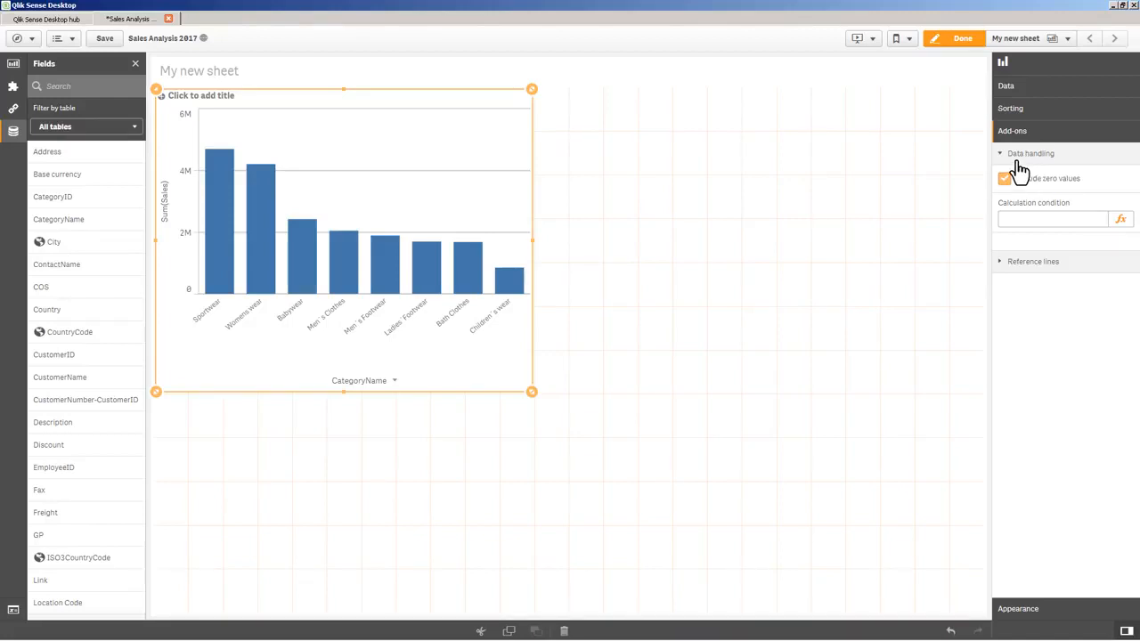
- Add a dark green reference line labelled Goal to the bar chart with the expression 4000000
{"action": "left_click", "coordinate": [1015, 263]}
{"action": "left_click", "coordinate": [1045, 287]}
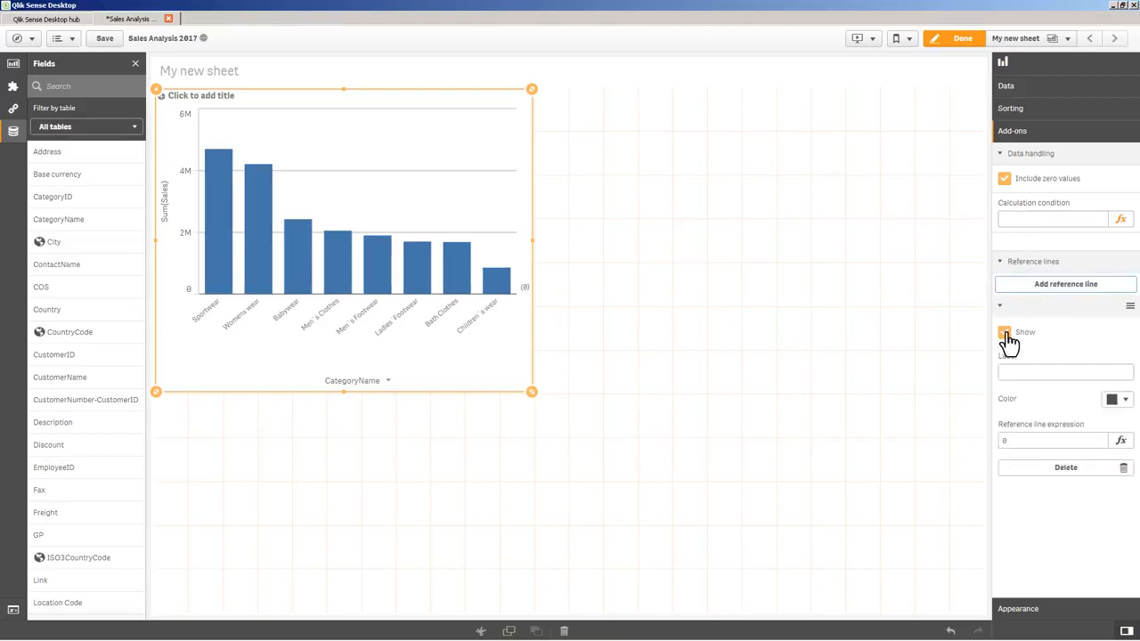
{"action": "left_click", "coordinate": [1013, 374]}
{"action": "left_click", "coordinate": [1025, 440]}
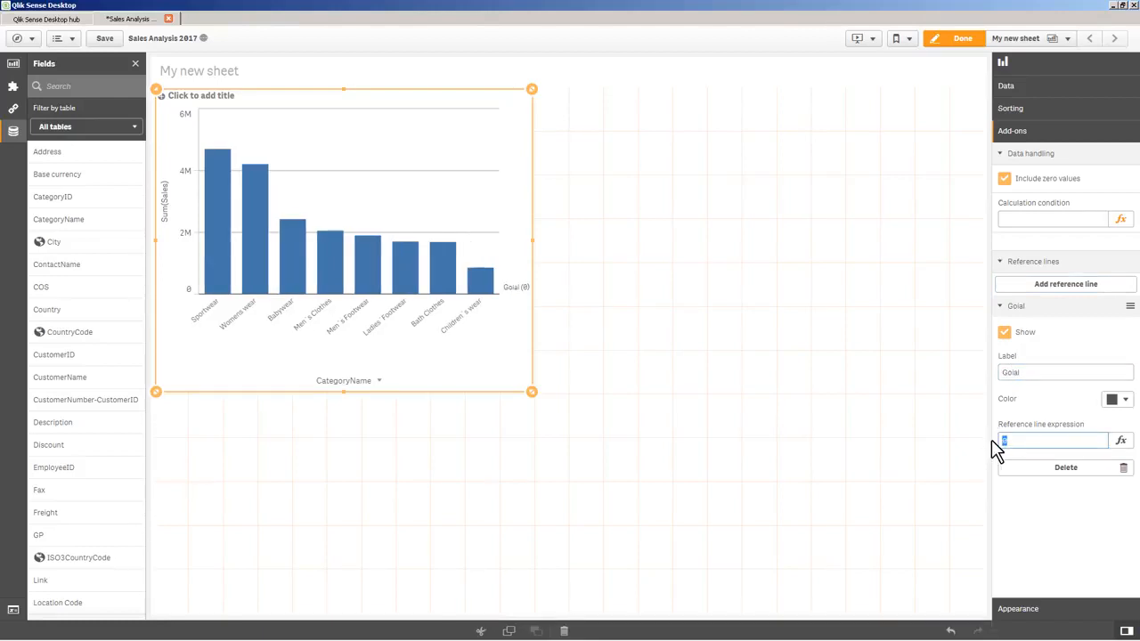
{"action": "type", "text": "4000000"}
{"action": "left_click", "coordinate": [1126, 400]}
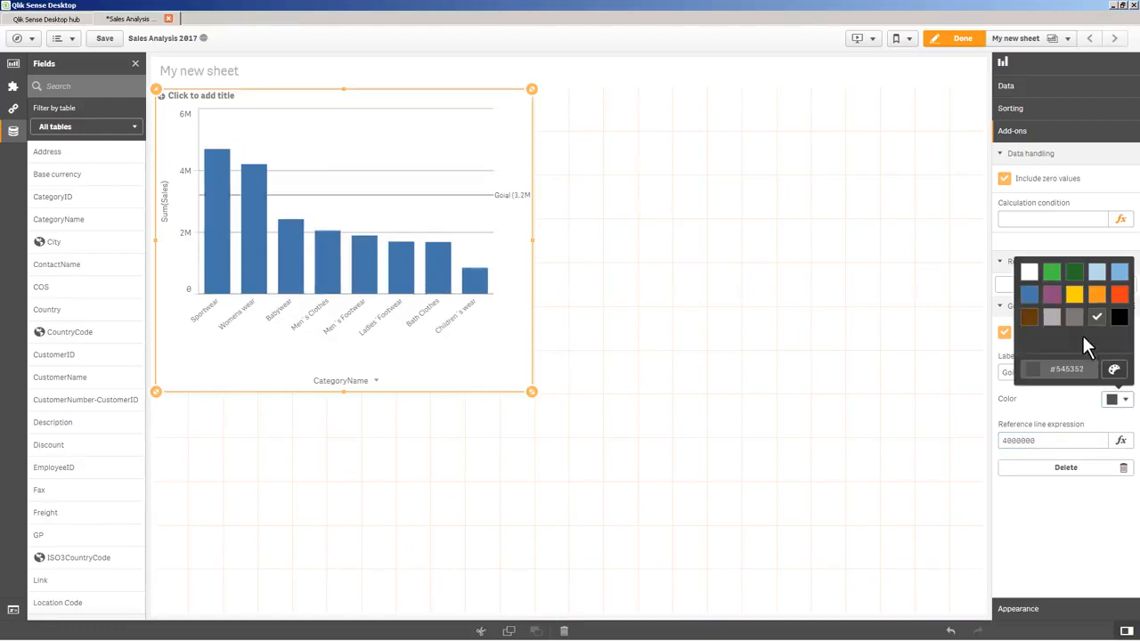
{"action": "left_click", "coordinate": [1076, 275]}
{"action": "left_click", "coordinate": [1078, 412]}
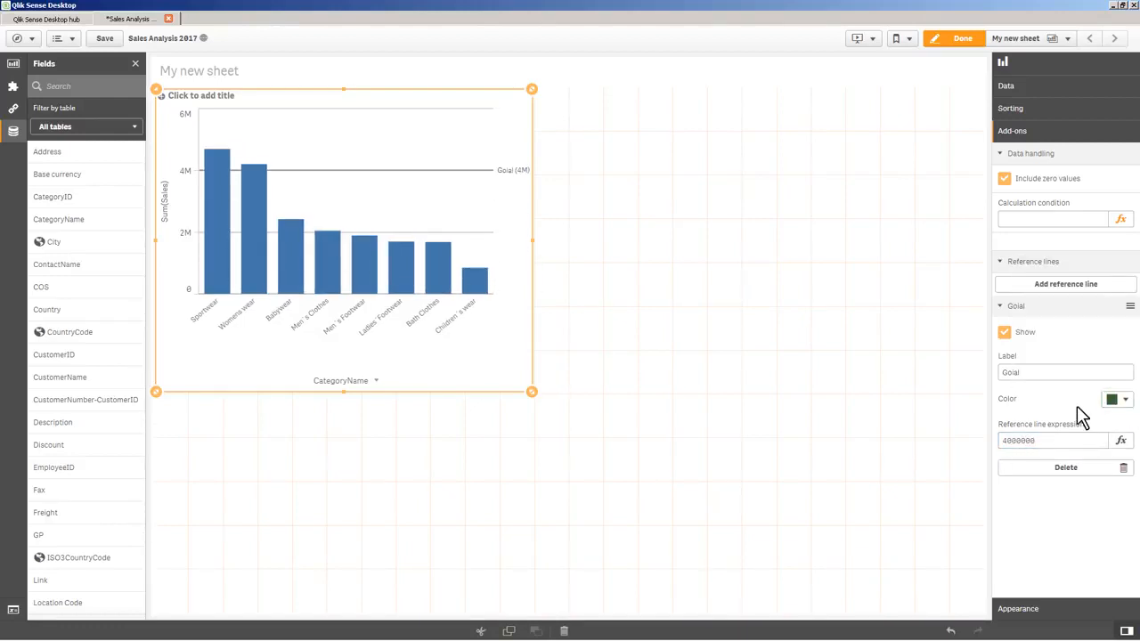
- Examine the chart's general appearance settings, switching Show details on and back off
{"action": "left_click", "coordinate": [1012, 610]}
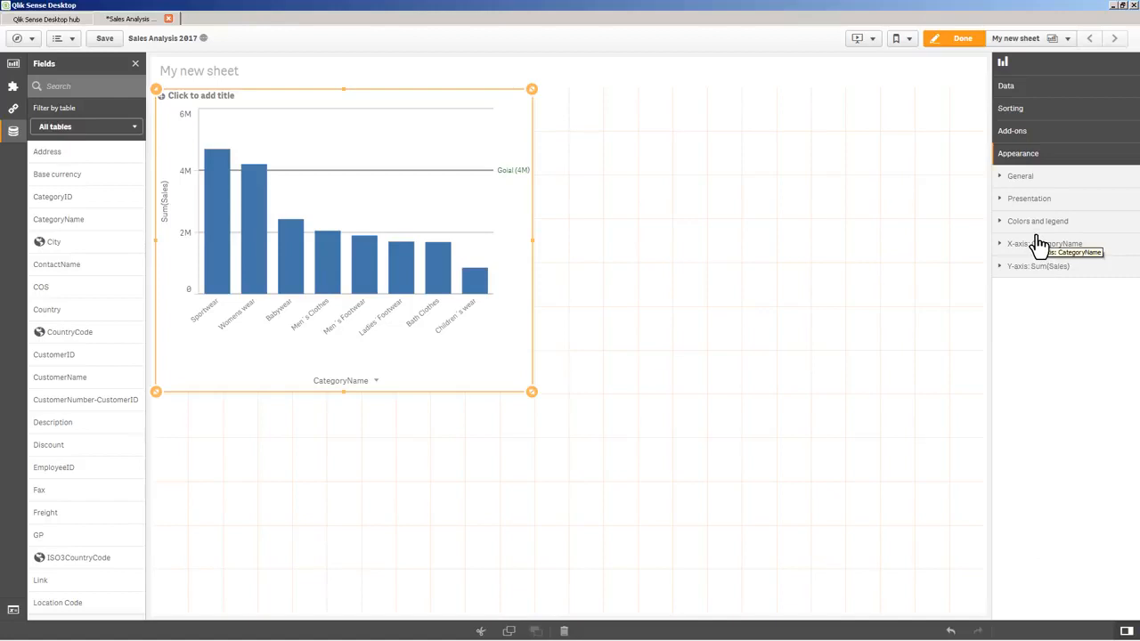
{"action": "left_click", "coordinate": [1027, 188]}
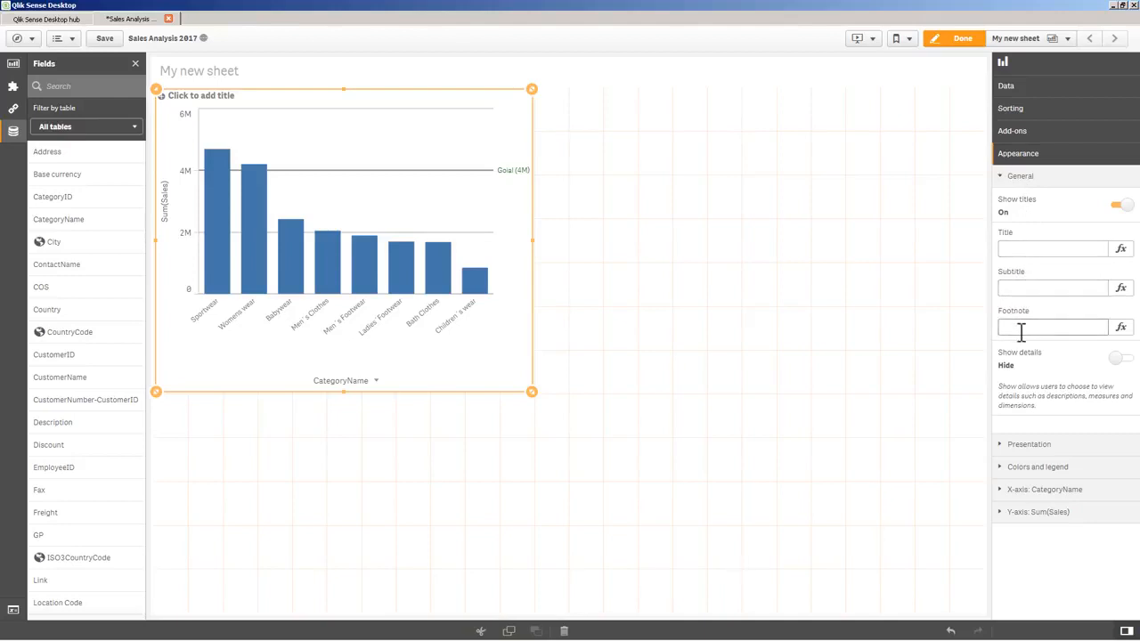
{"action": "left_click", "coordinate": [1116, 359]}
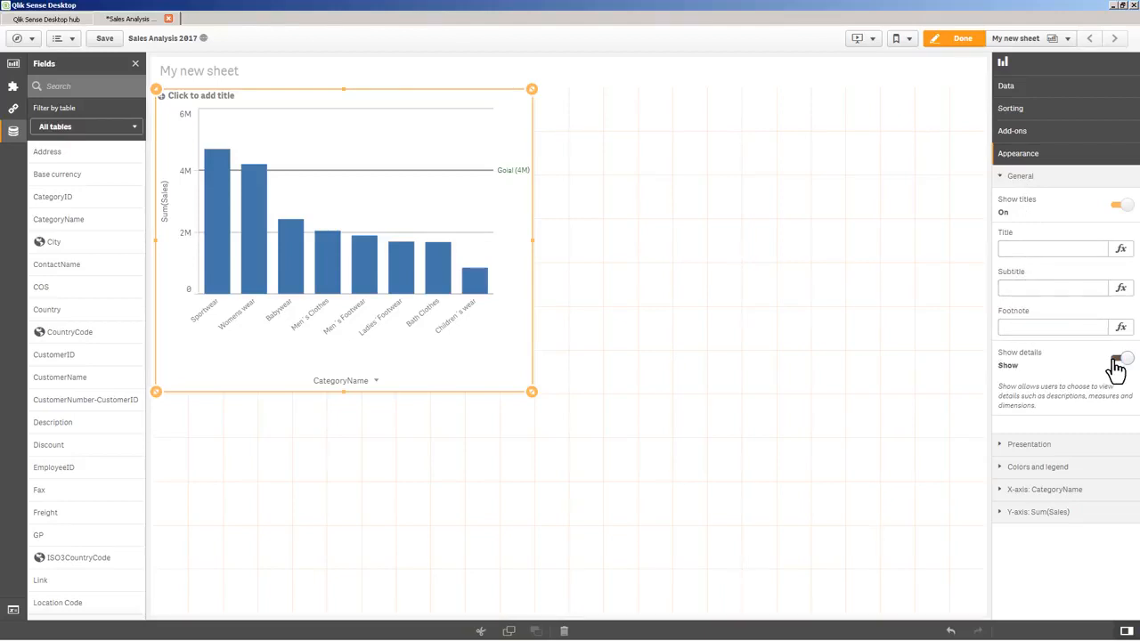
{"action": "left_click", "coordinate": [1115, 359]}
- Change the bar chart's presentation to horizontal, keep scroll alignment at Start, and set value labels to Auto
{"action": "left_click", "coordinate": [1030, 446]}
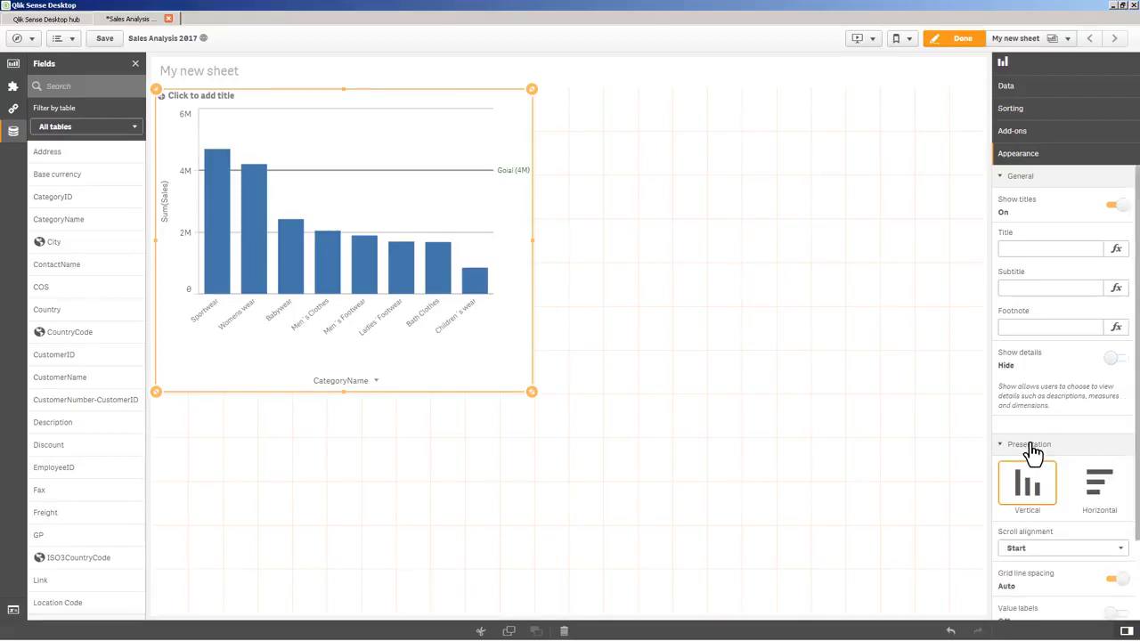
{"action": "left_click", "coordinate": [1091, 490]}
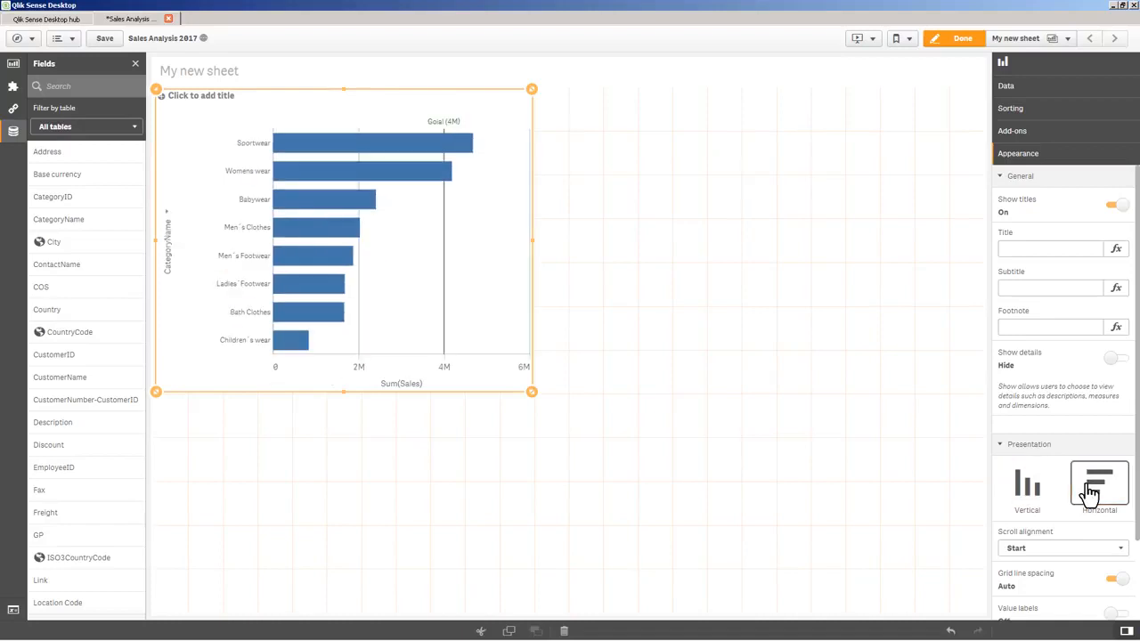
{"action": "scroll", "coordinate": [1079, 490], "scroll_direction": "down", "scroll_amount": 2}
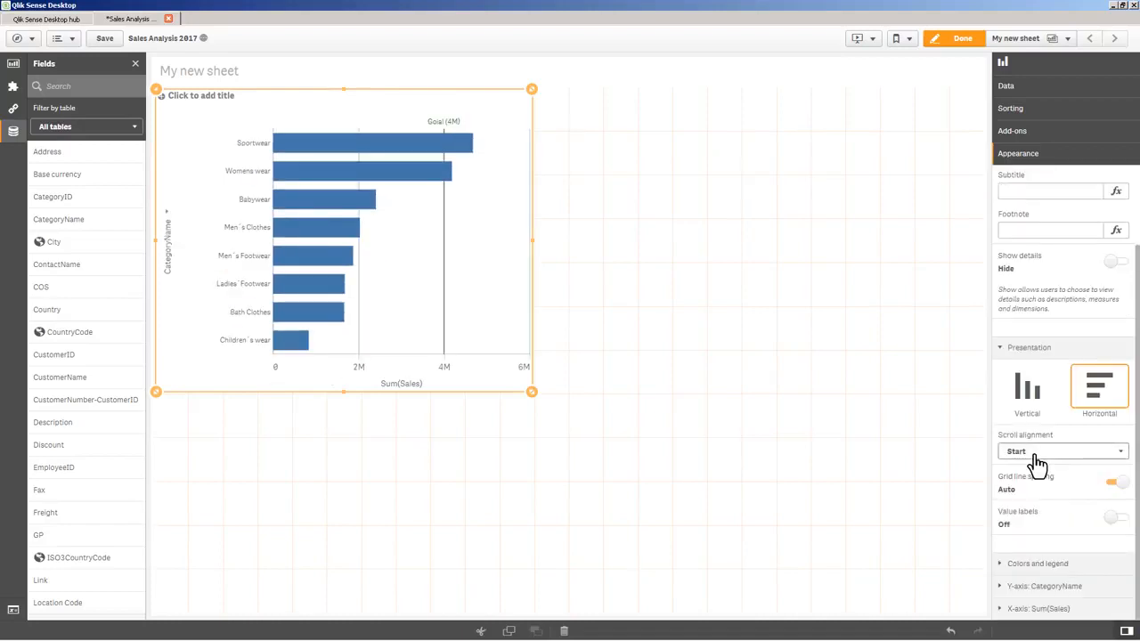
{"action": "left_click", "coordinate": [1038, 456]}
{"action": "left_click", "coordinate": [1034, 466]}
{"action": "left_click", "coordinate": [1110, 521]}
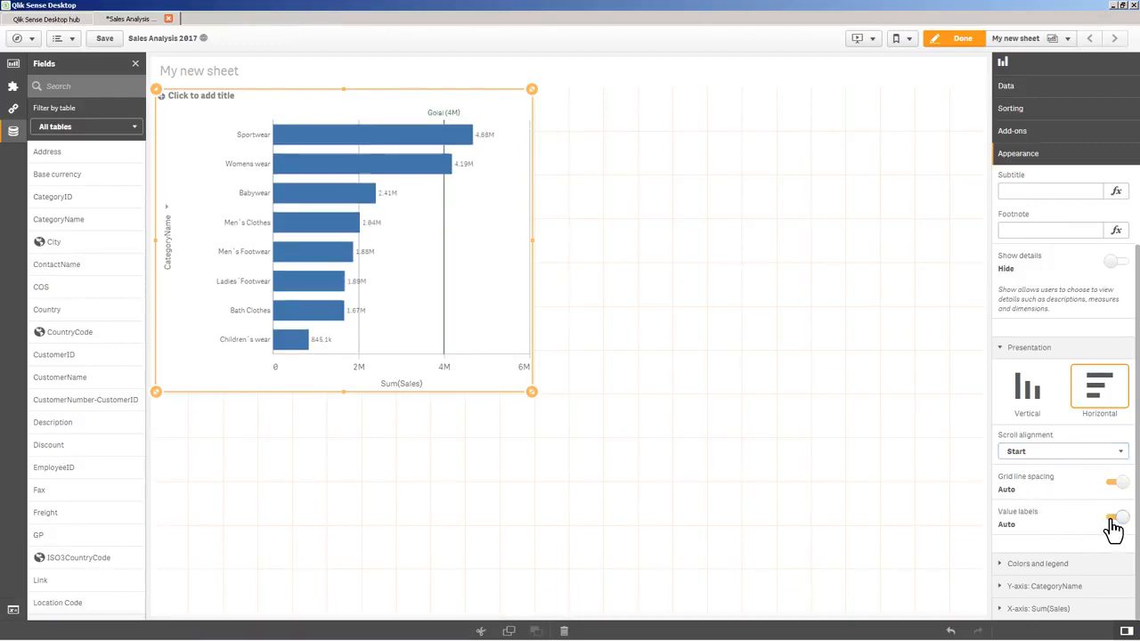
- Open the bar chart's colors and legend settings
{"action": "left_click", "coordinate": [1040, 565]}
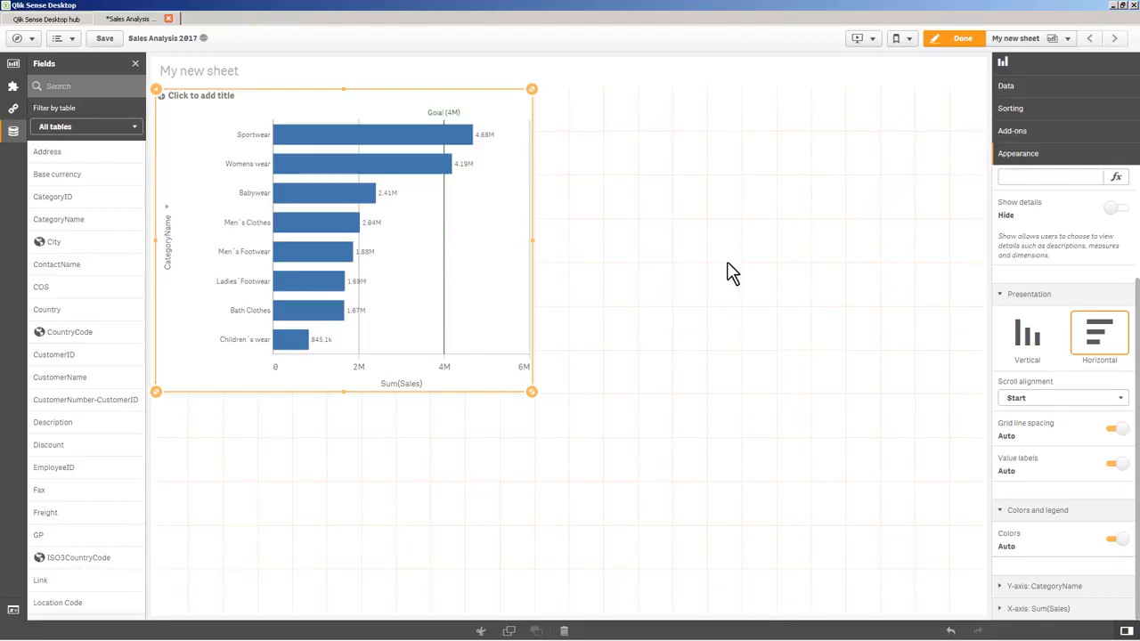
{"action": "left_click_drag", "start_coordinate": [533, 393], "coordinate": [550, 338]}
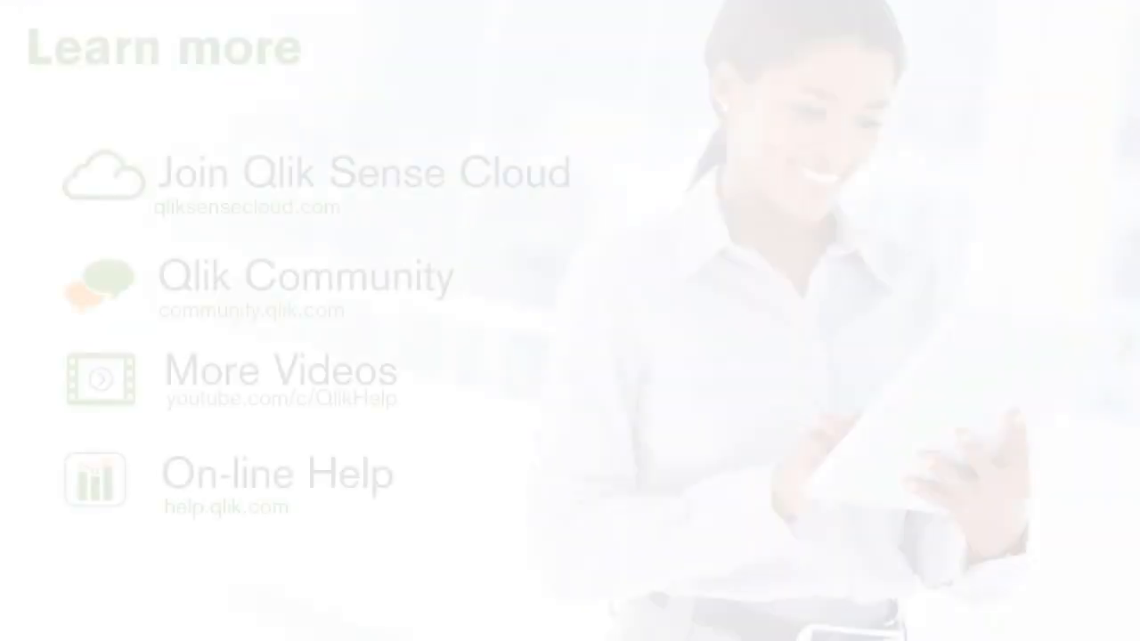